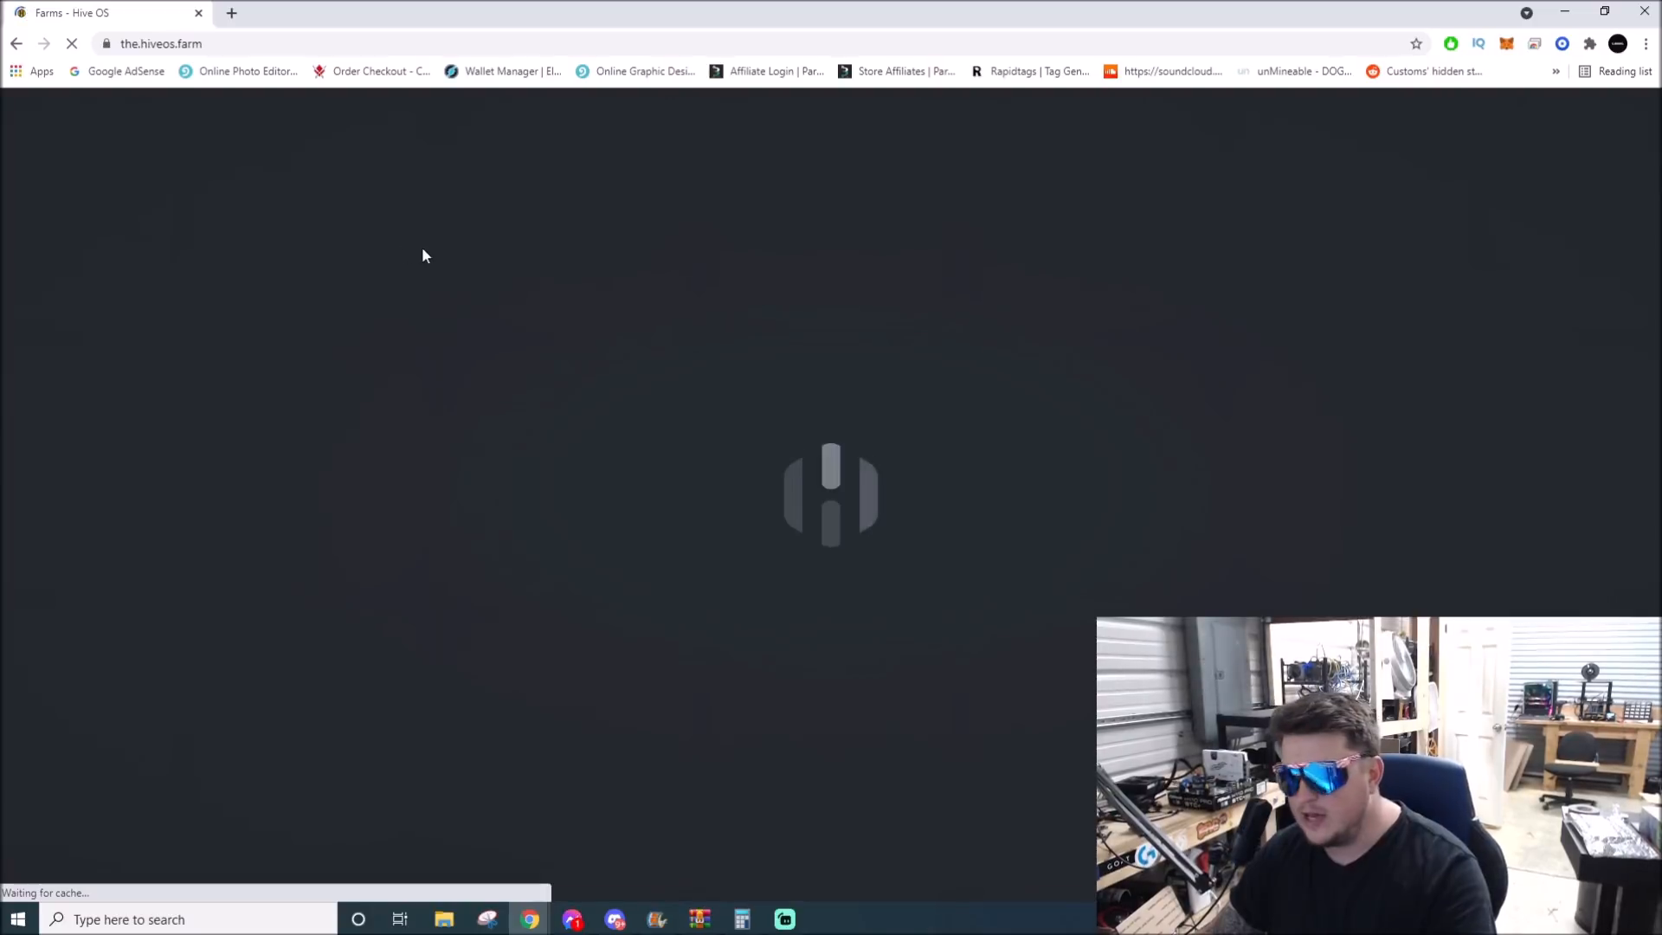
# Open the farm's flight sheets and search the coin list for "xm" in the new flight sheet form
pyautogui.click(536, 580)
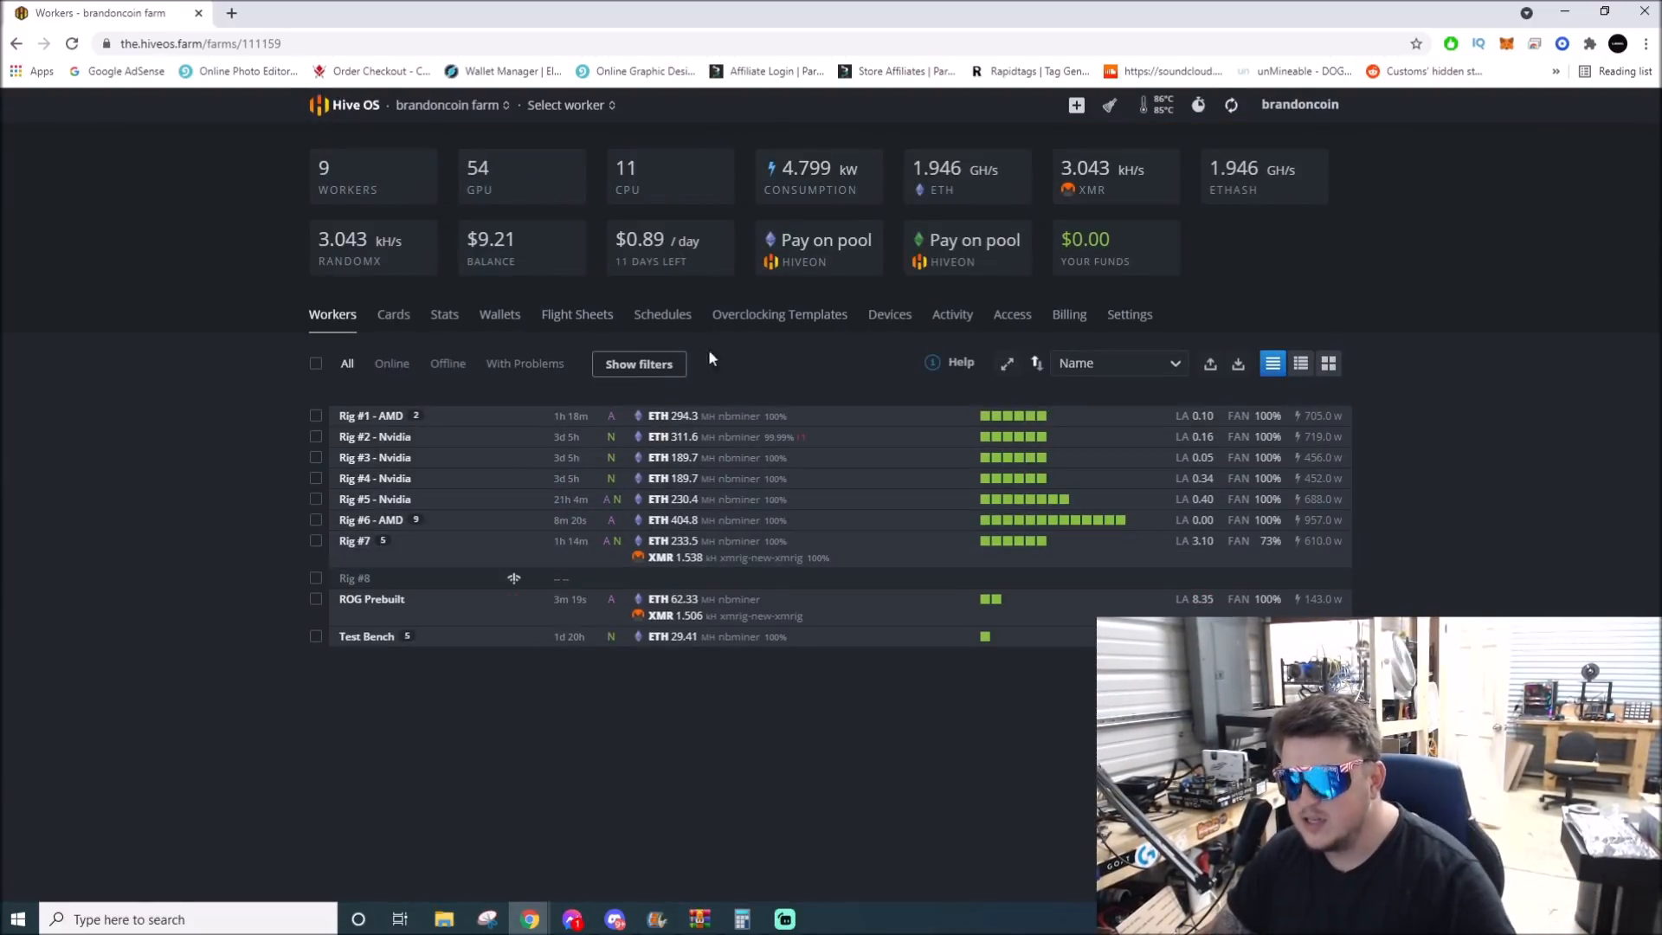
pyautogui.click(581, 320)
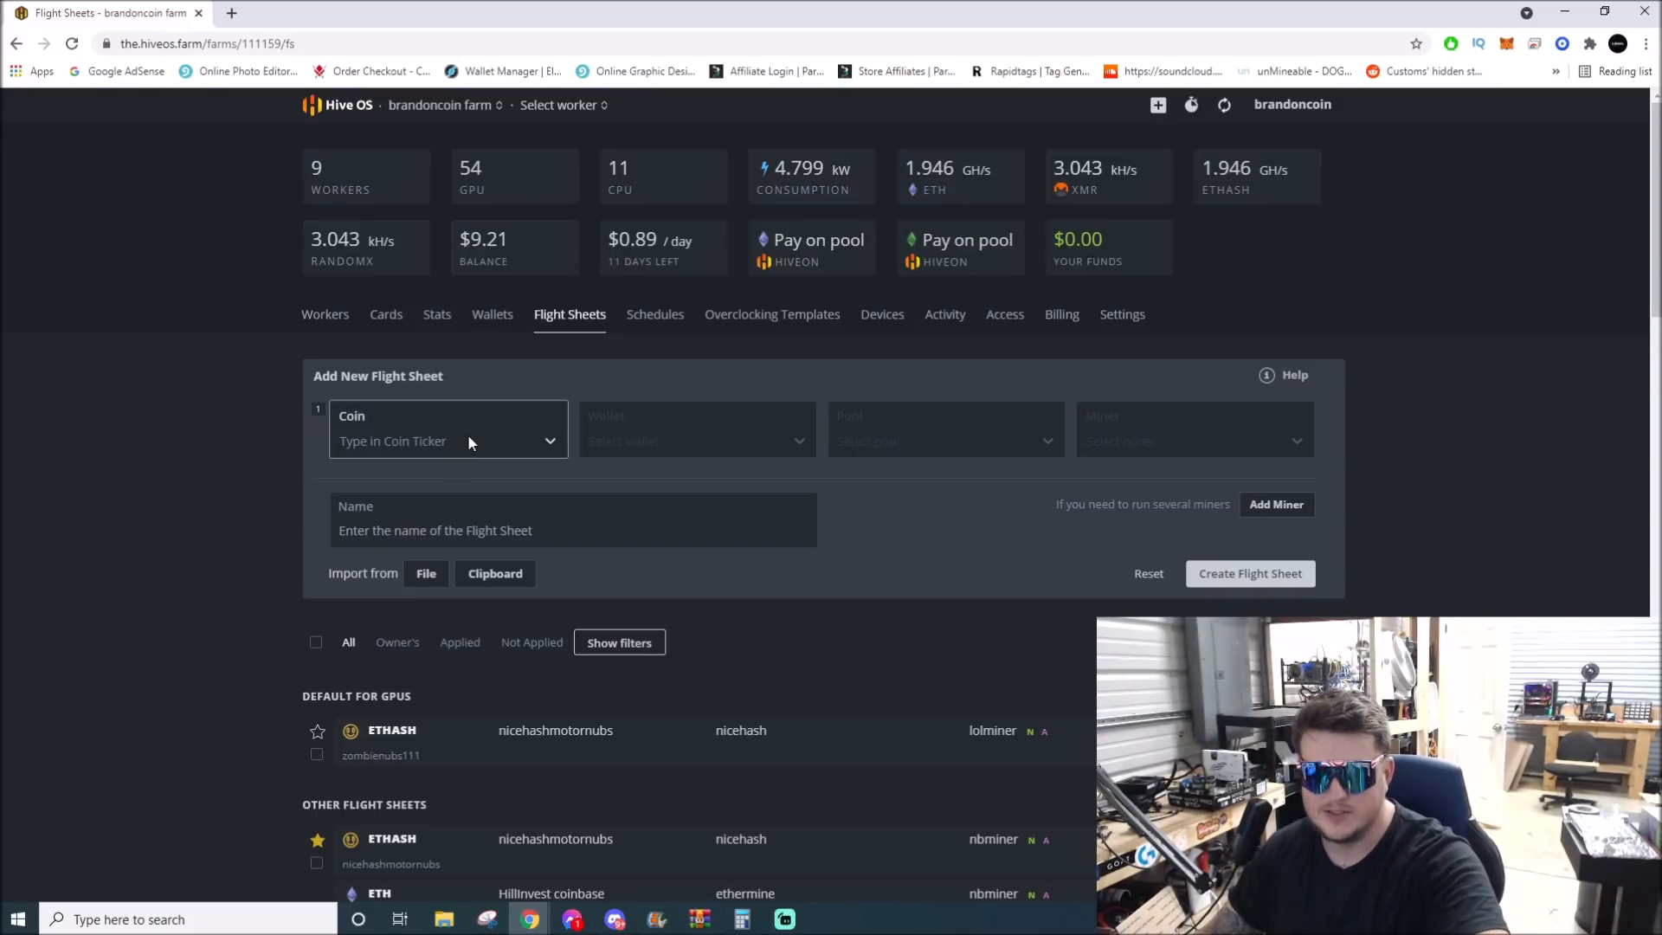
pyautogui.click(468, 442)
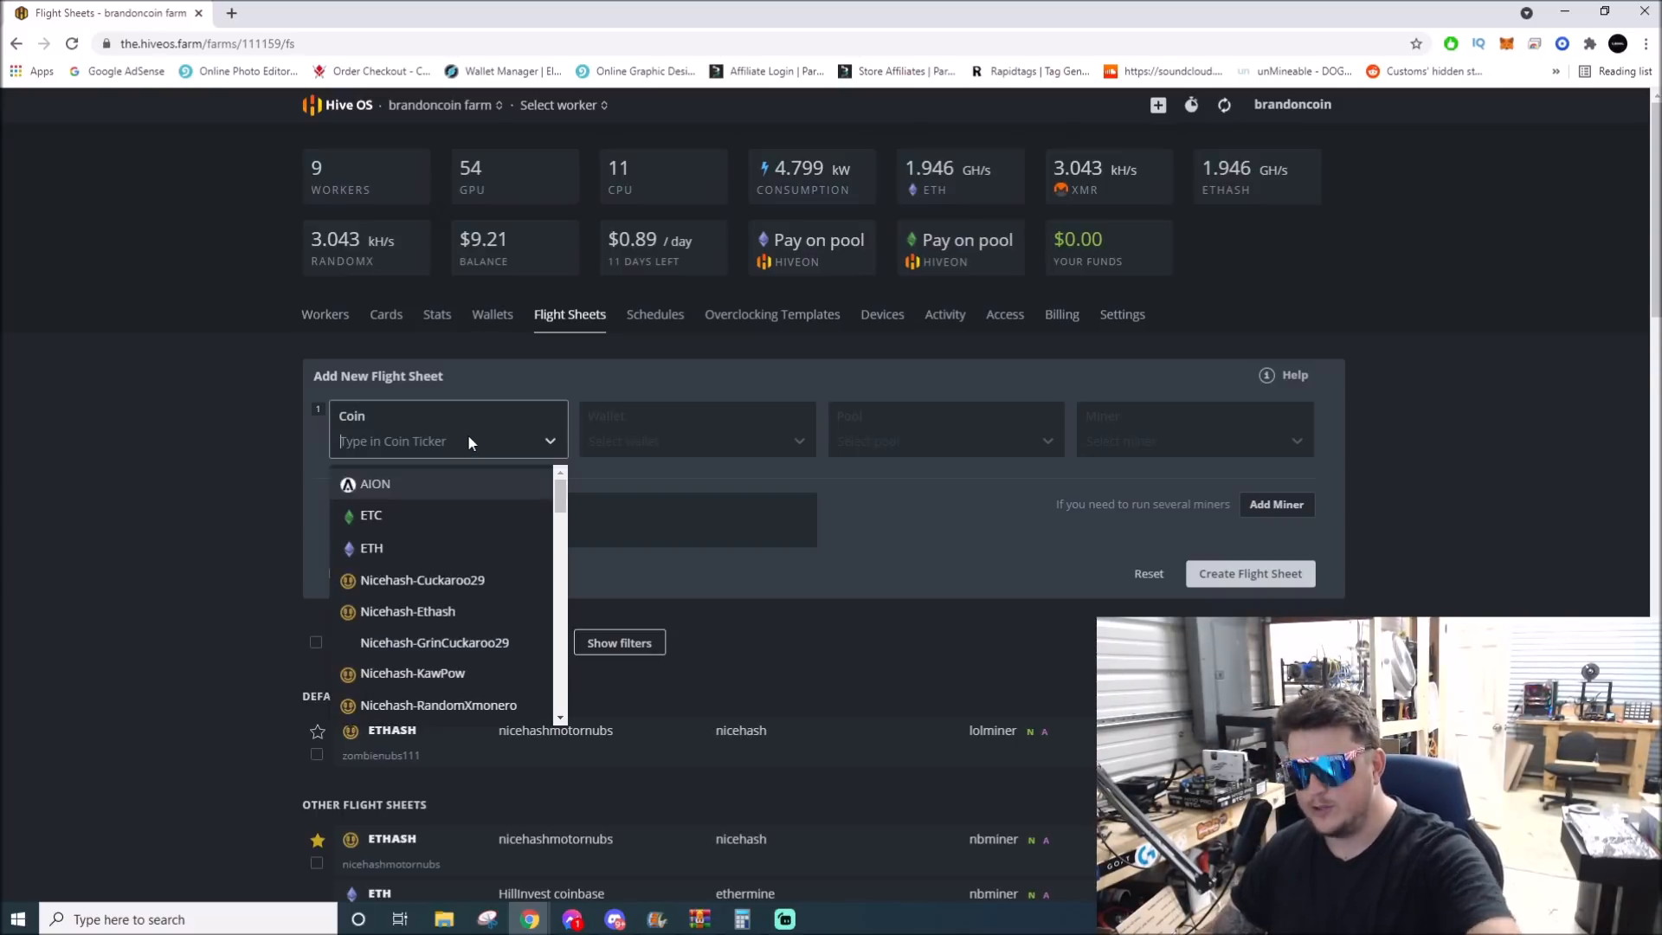
pyautogui.write('xm')
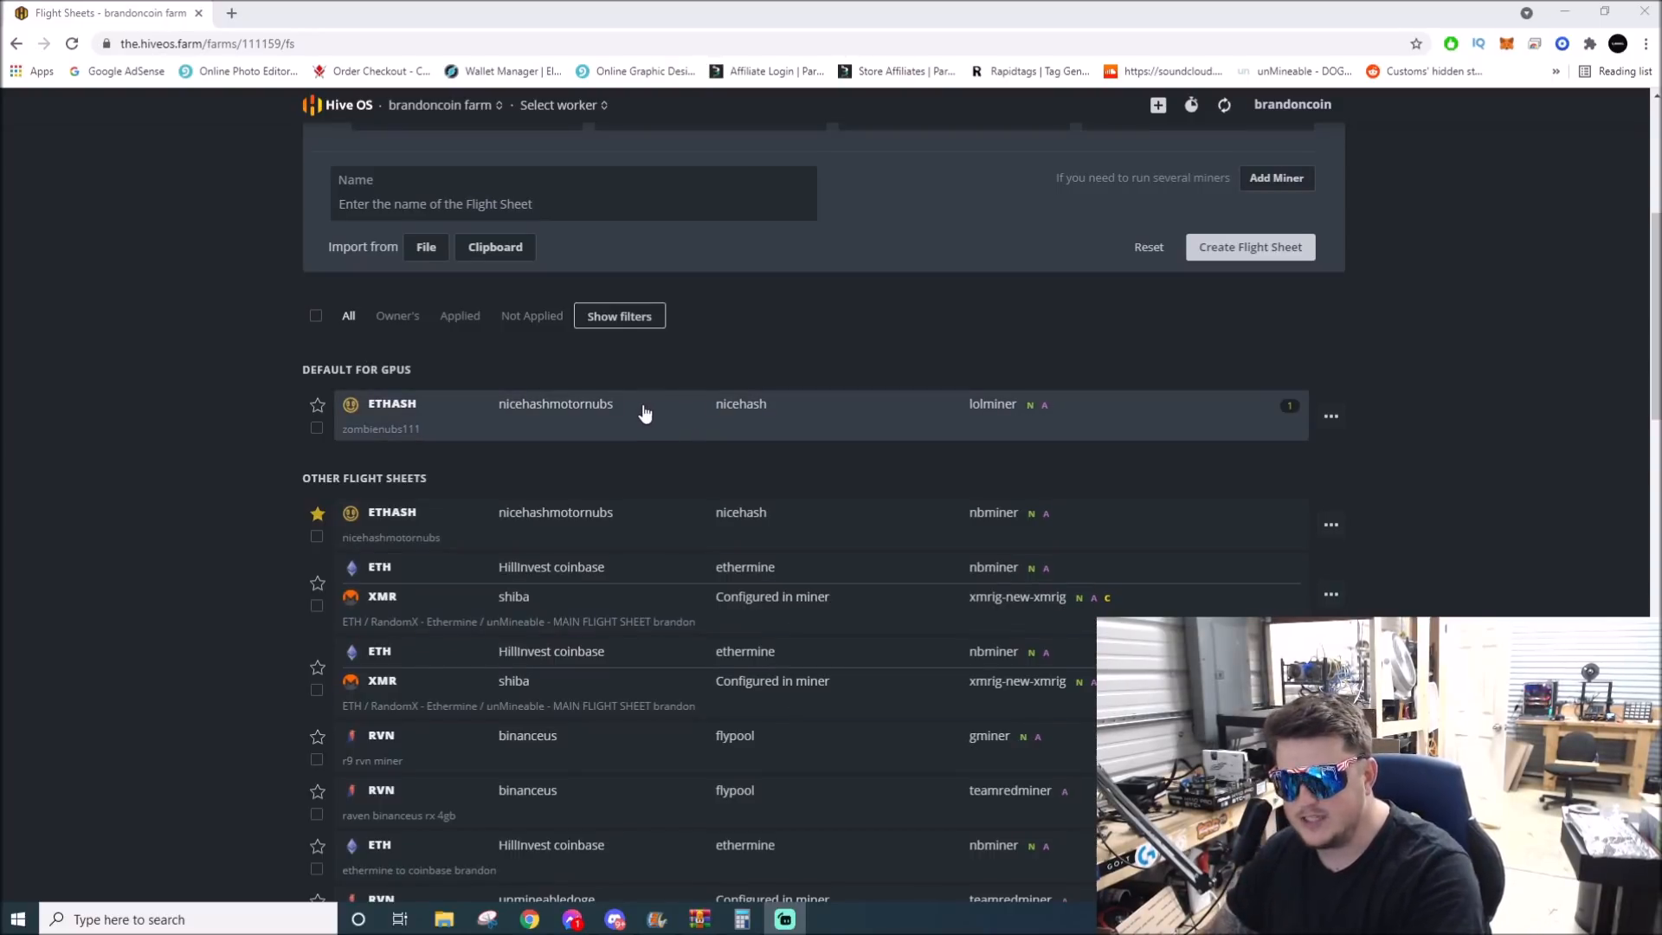
# Find the existing eth-doge4 flight sheet in the list and open it for editing
pyautogui.scroll(-2, 575, 433)
pyautogui.scroll(-3, 536, 416)
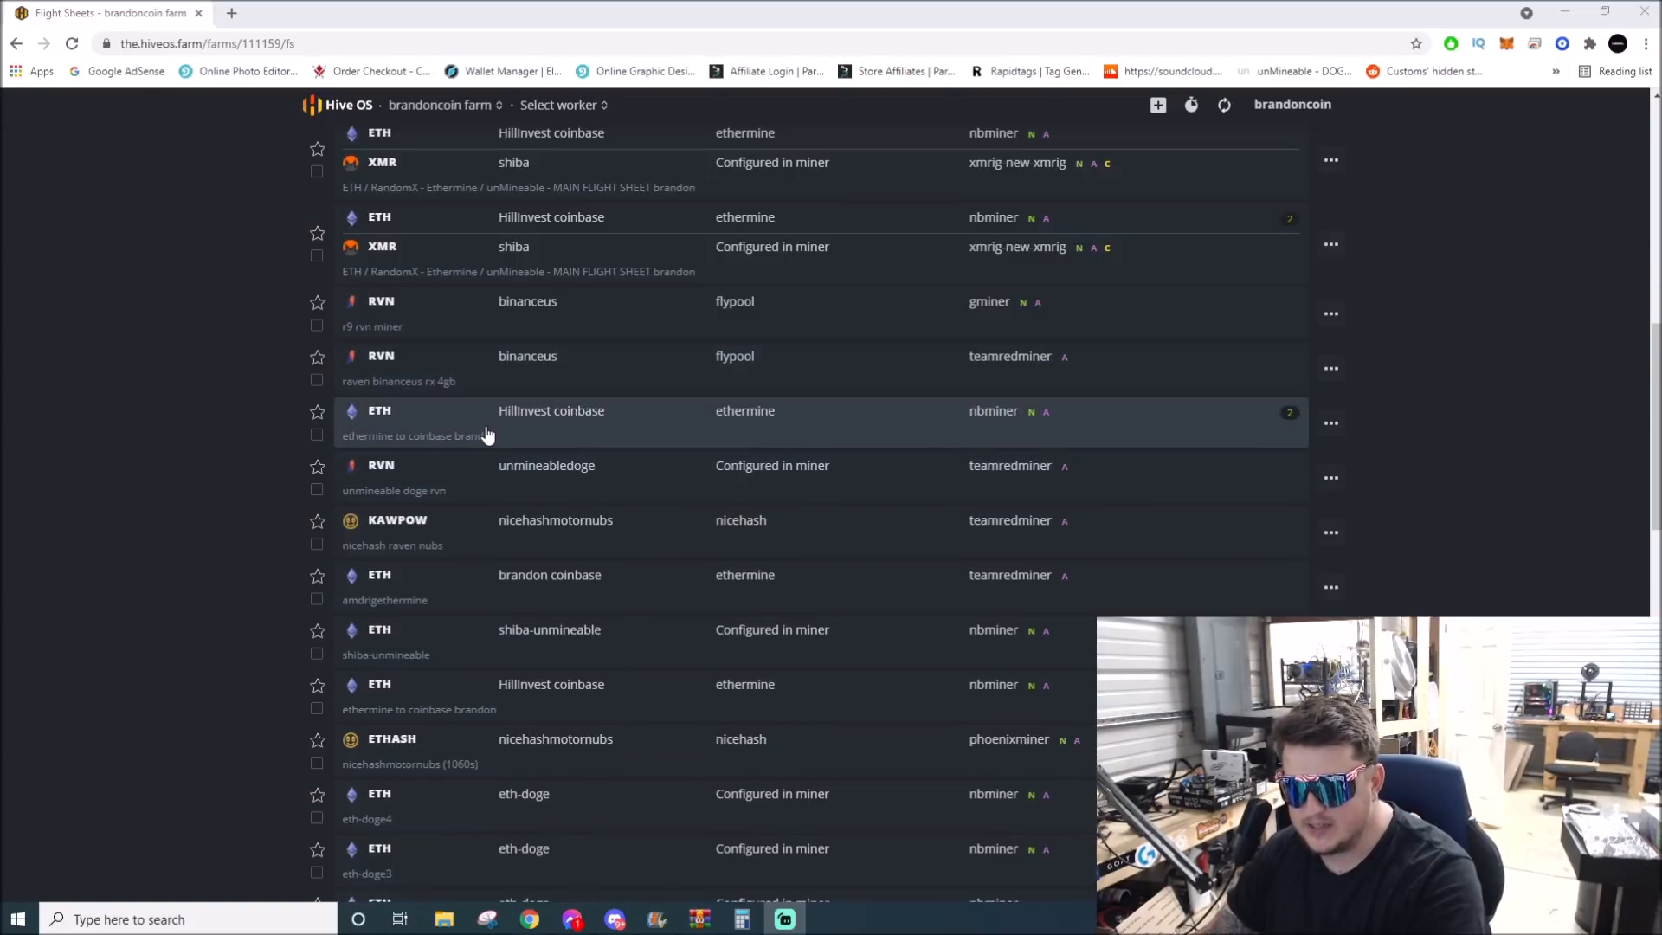
pyautogui.scroll(-1, 471, 424)
pyautogui.scroll(-2, 468, 412)
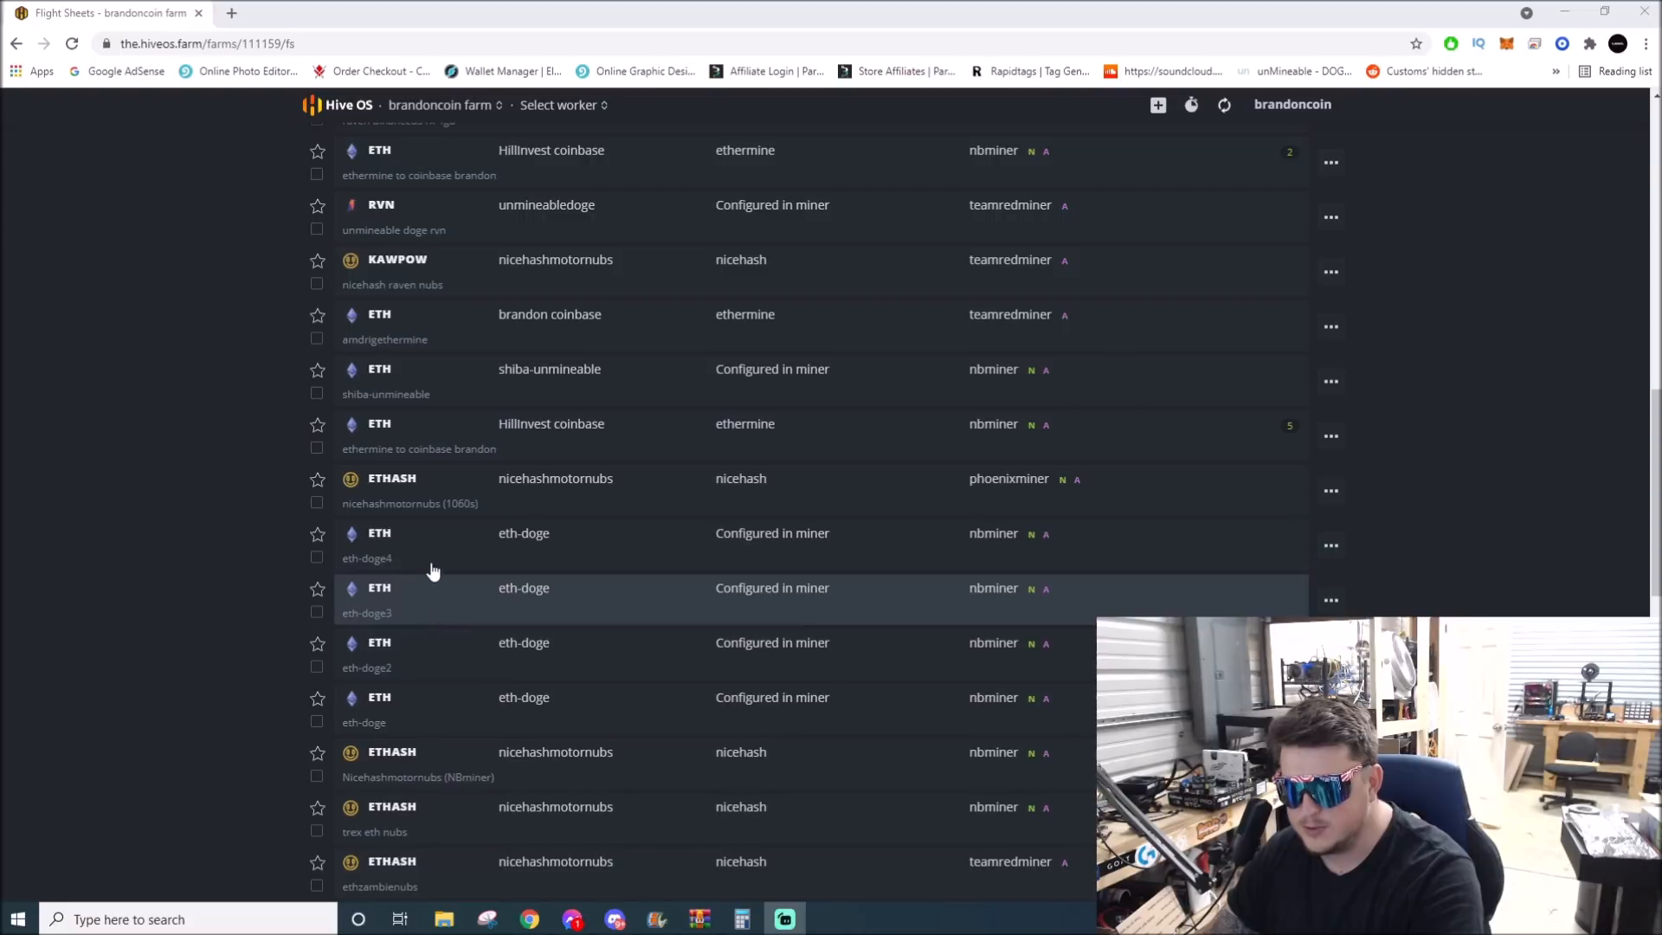
pyautogui.click(1331, 554)
pyautogui.click(1289, 580)
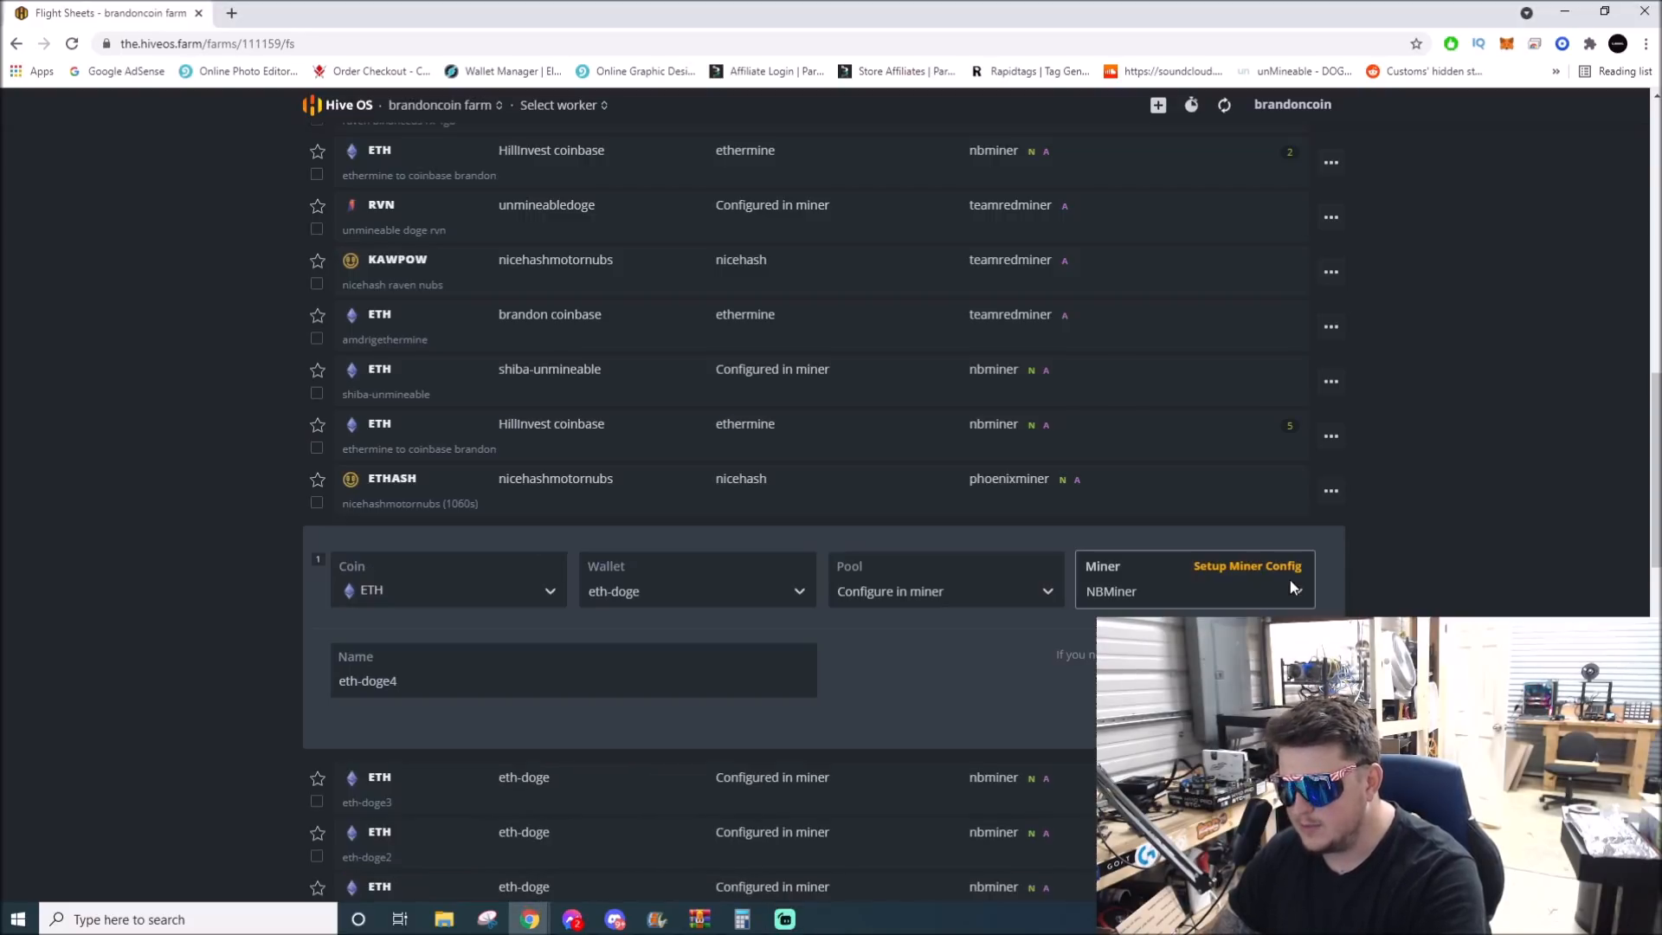
# Add a second miner row to the eth-doge4 flight sheet and set its coin to XMR
pyautogui.scroll(-2, 989, 573)
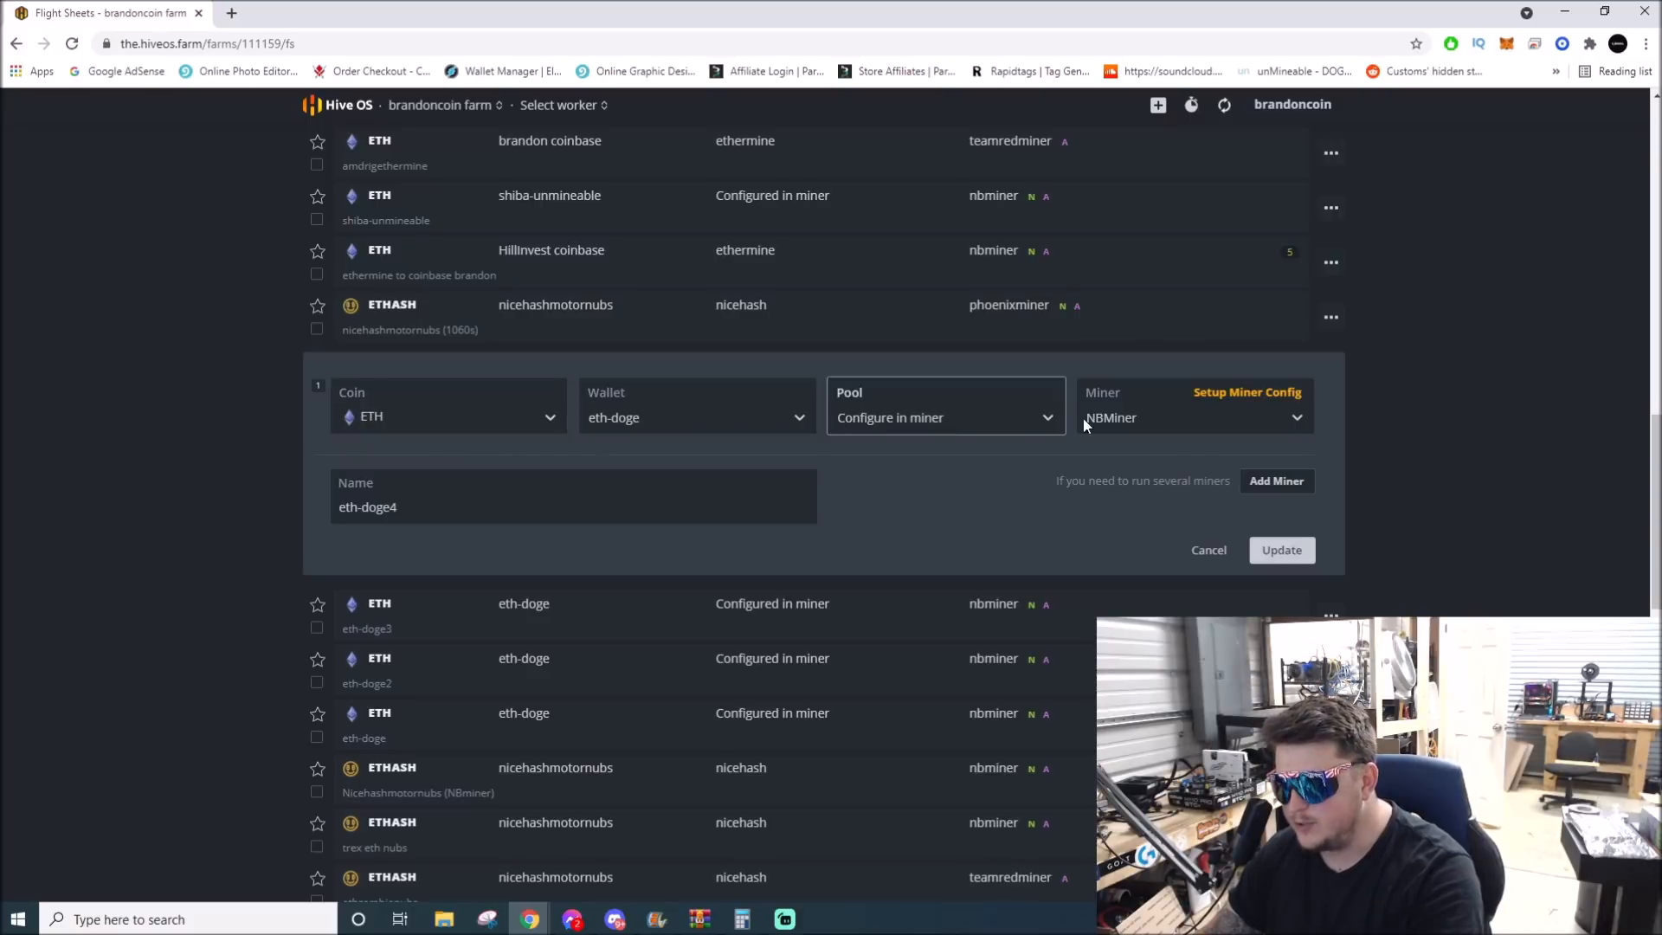
pyautogui.click(1286, 483)
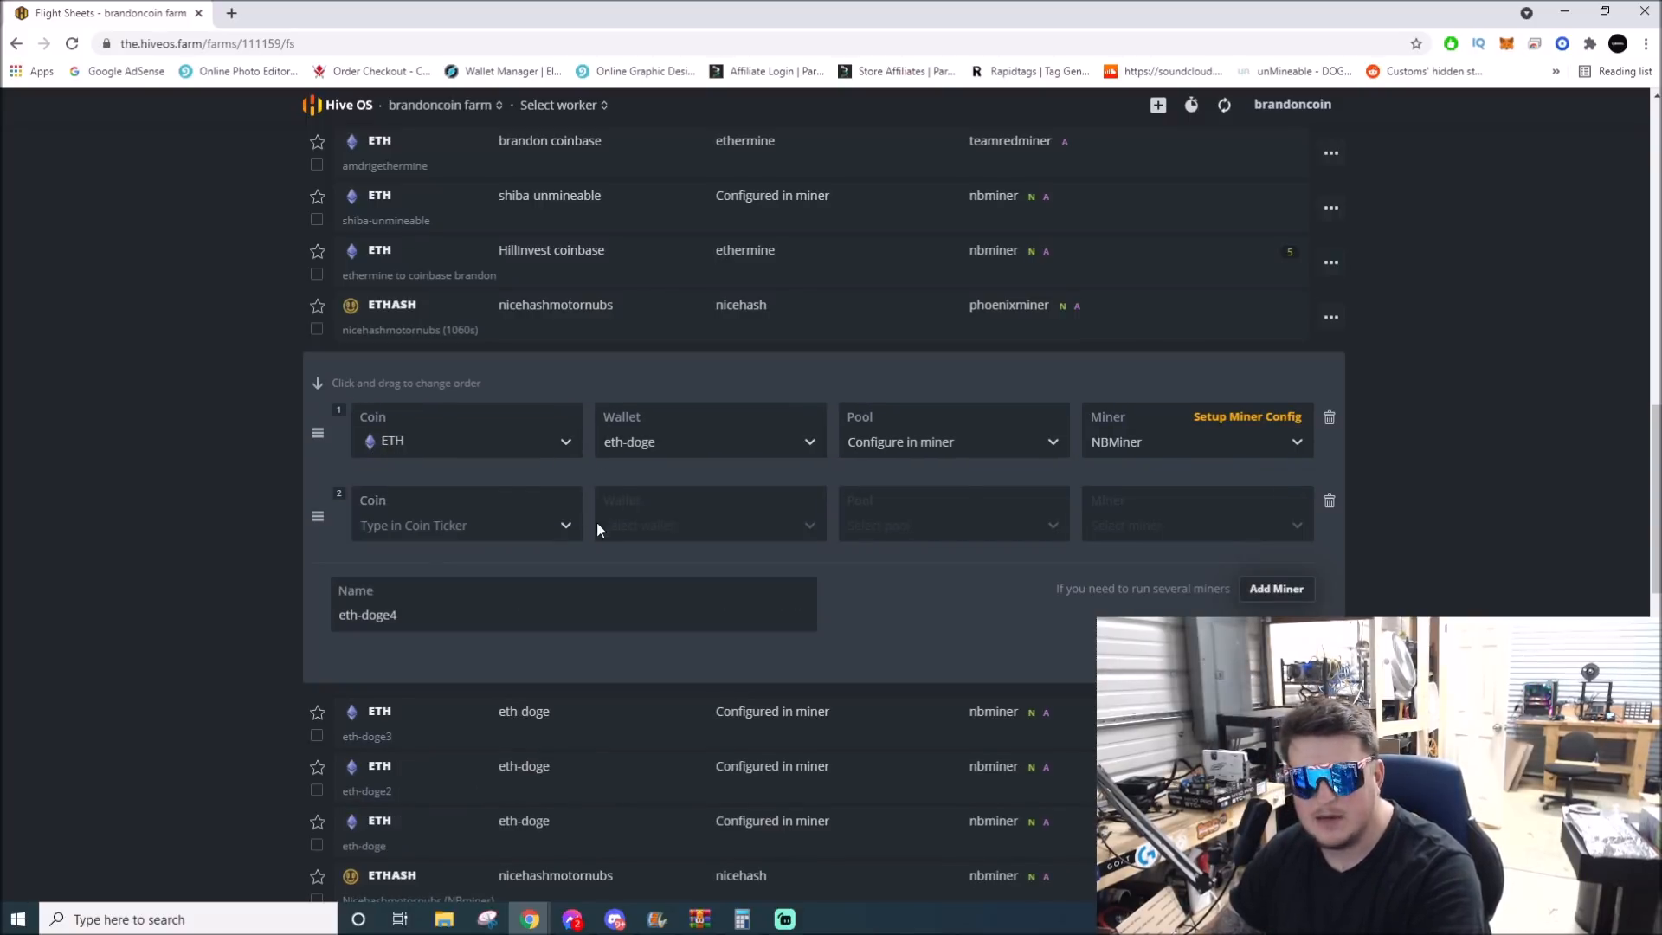
pyautogui.click(532, 528)
pyautogui.write('xmr')
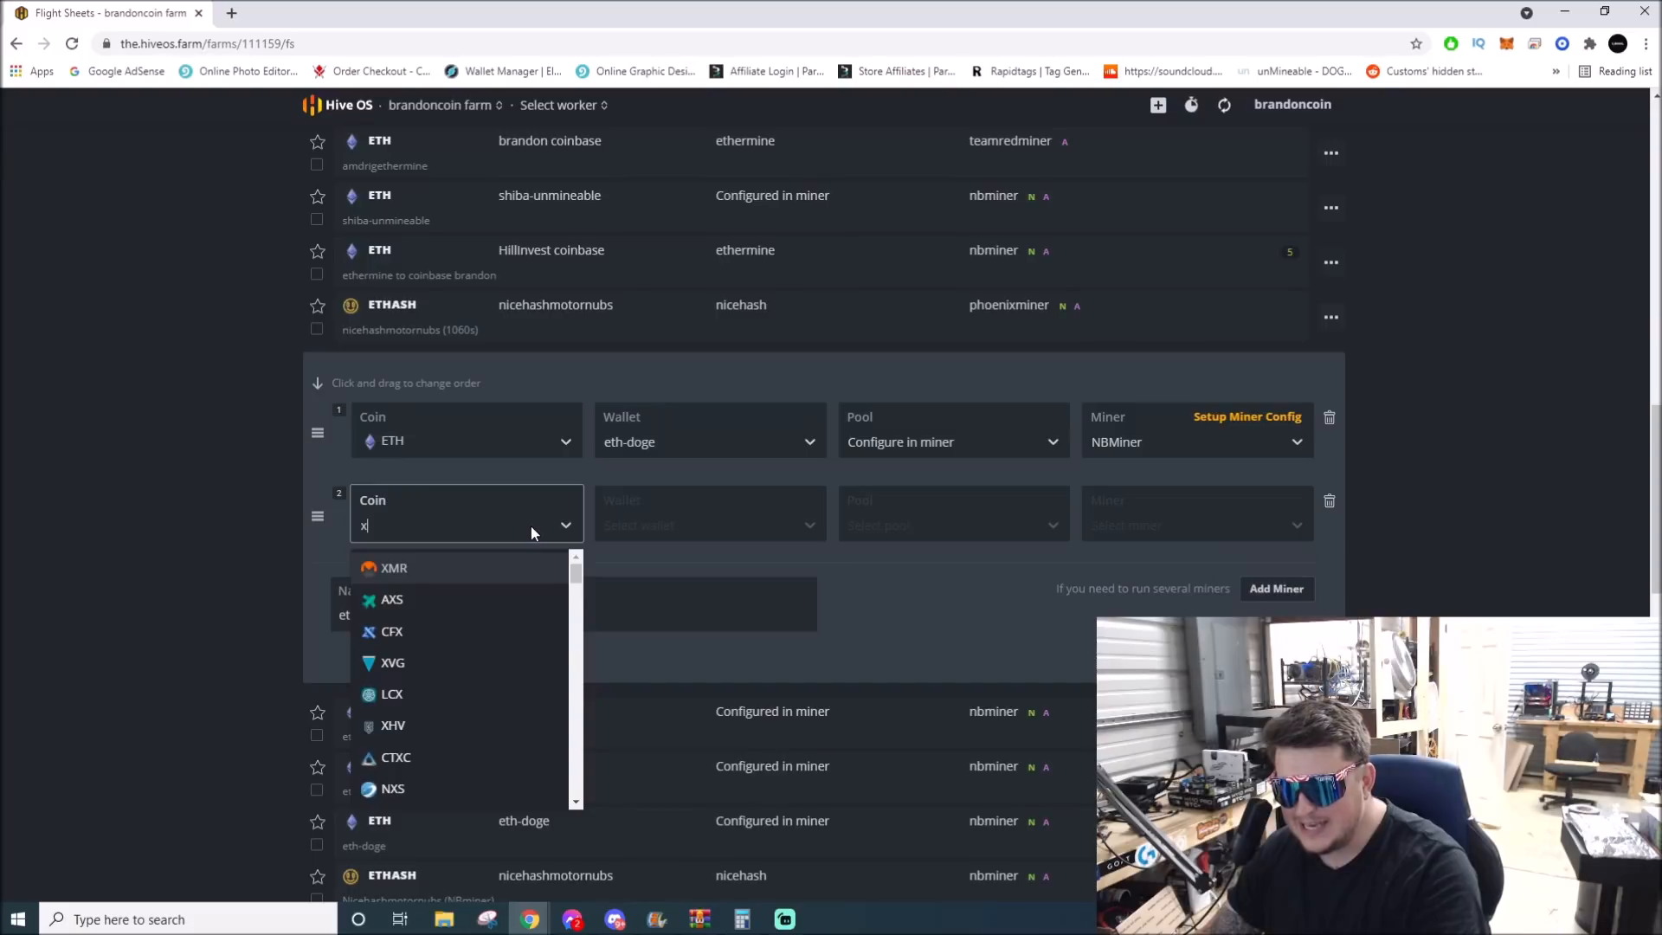
pyautogui.click(462, 567)
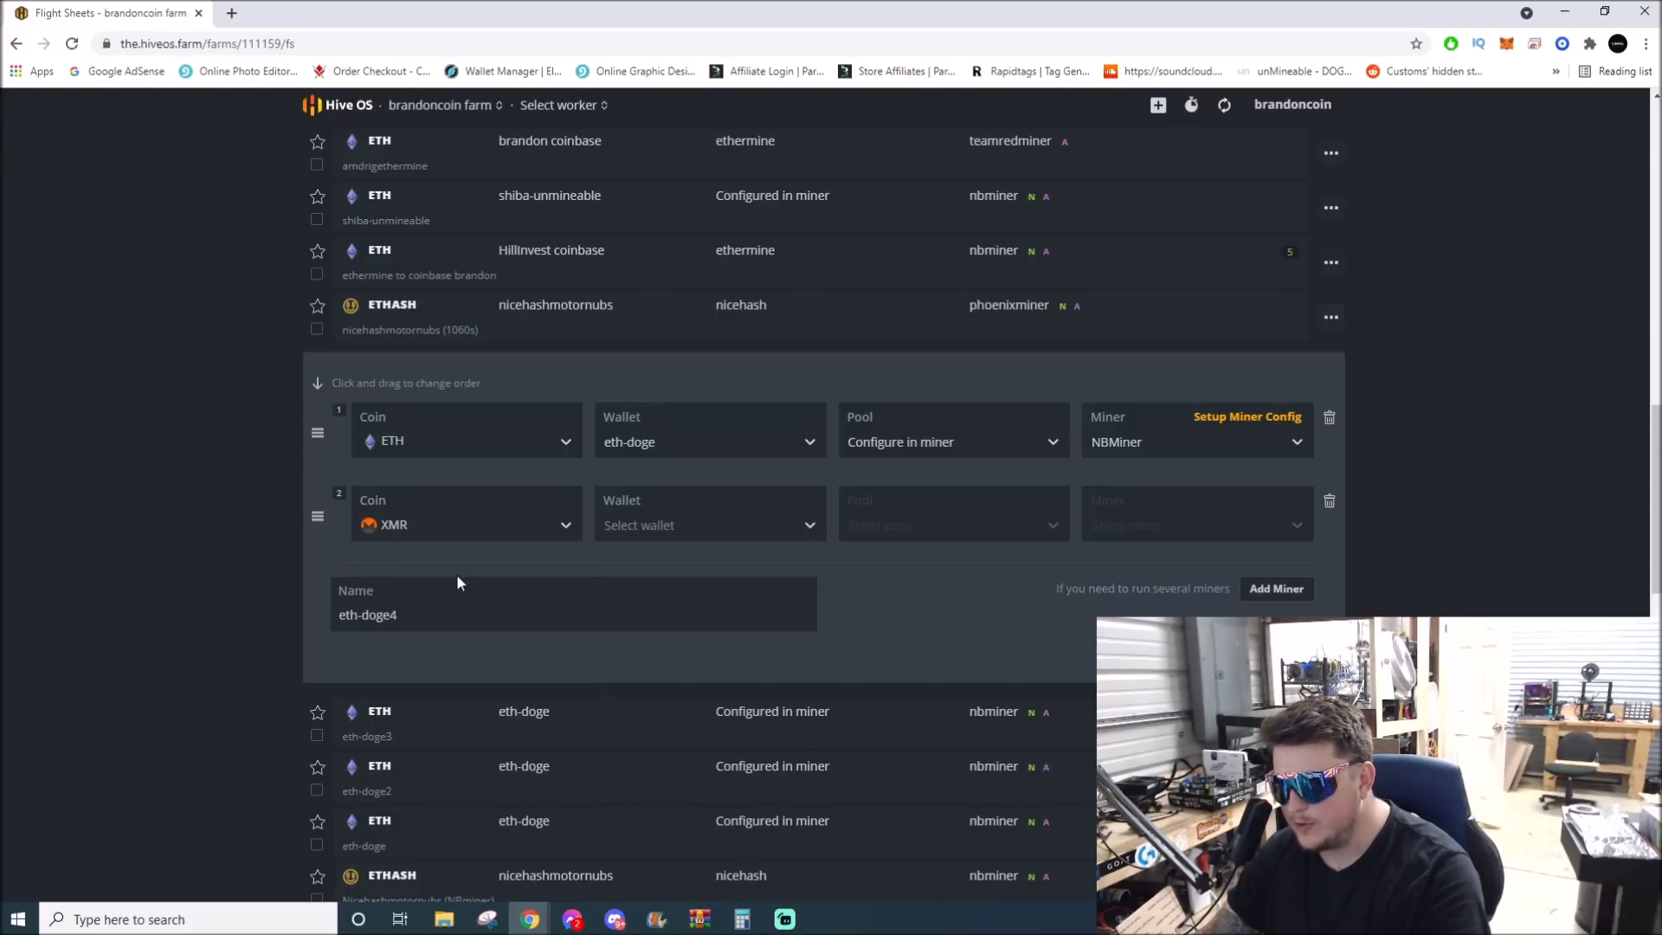
# Assign the shiba wallet to the XMR row of the flight sheet
pyautogui.click(683, 522)
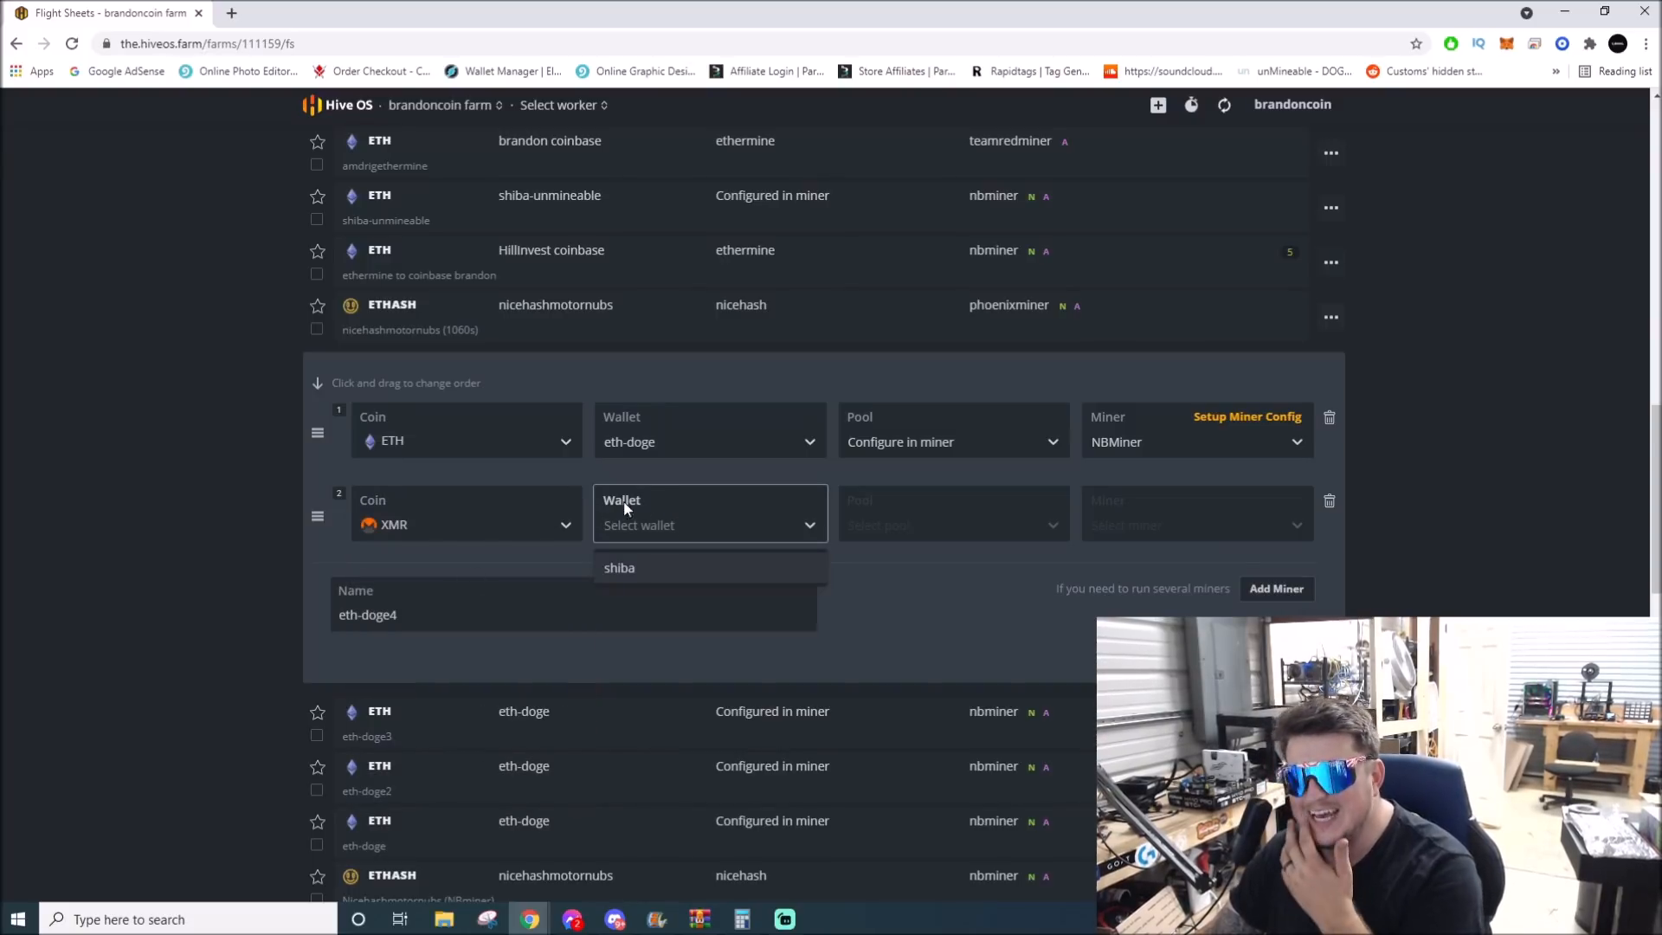
pyautogui.click(793, 522)
pyautogui.click(672, 521)
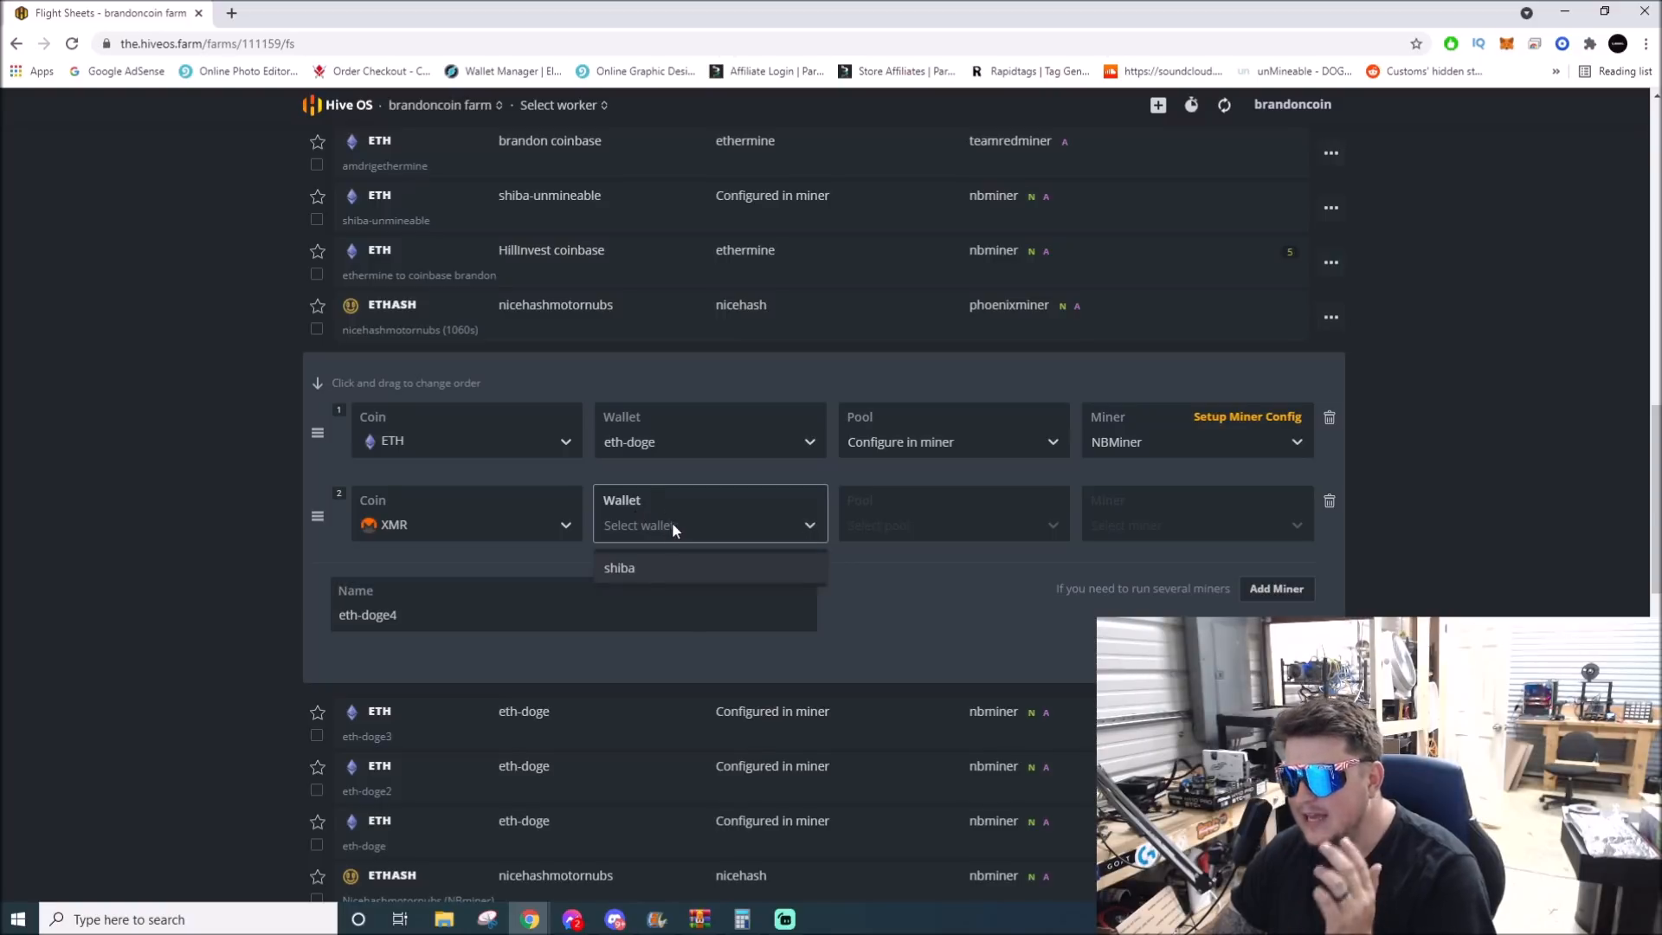
pyautogui.click(637, 573)
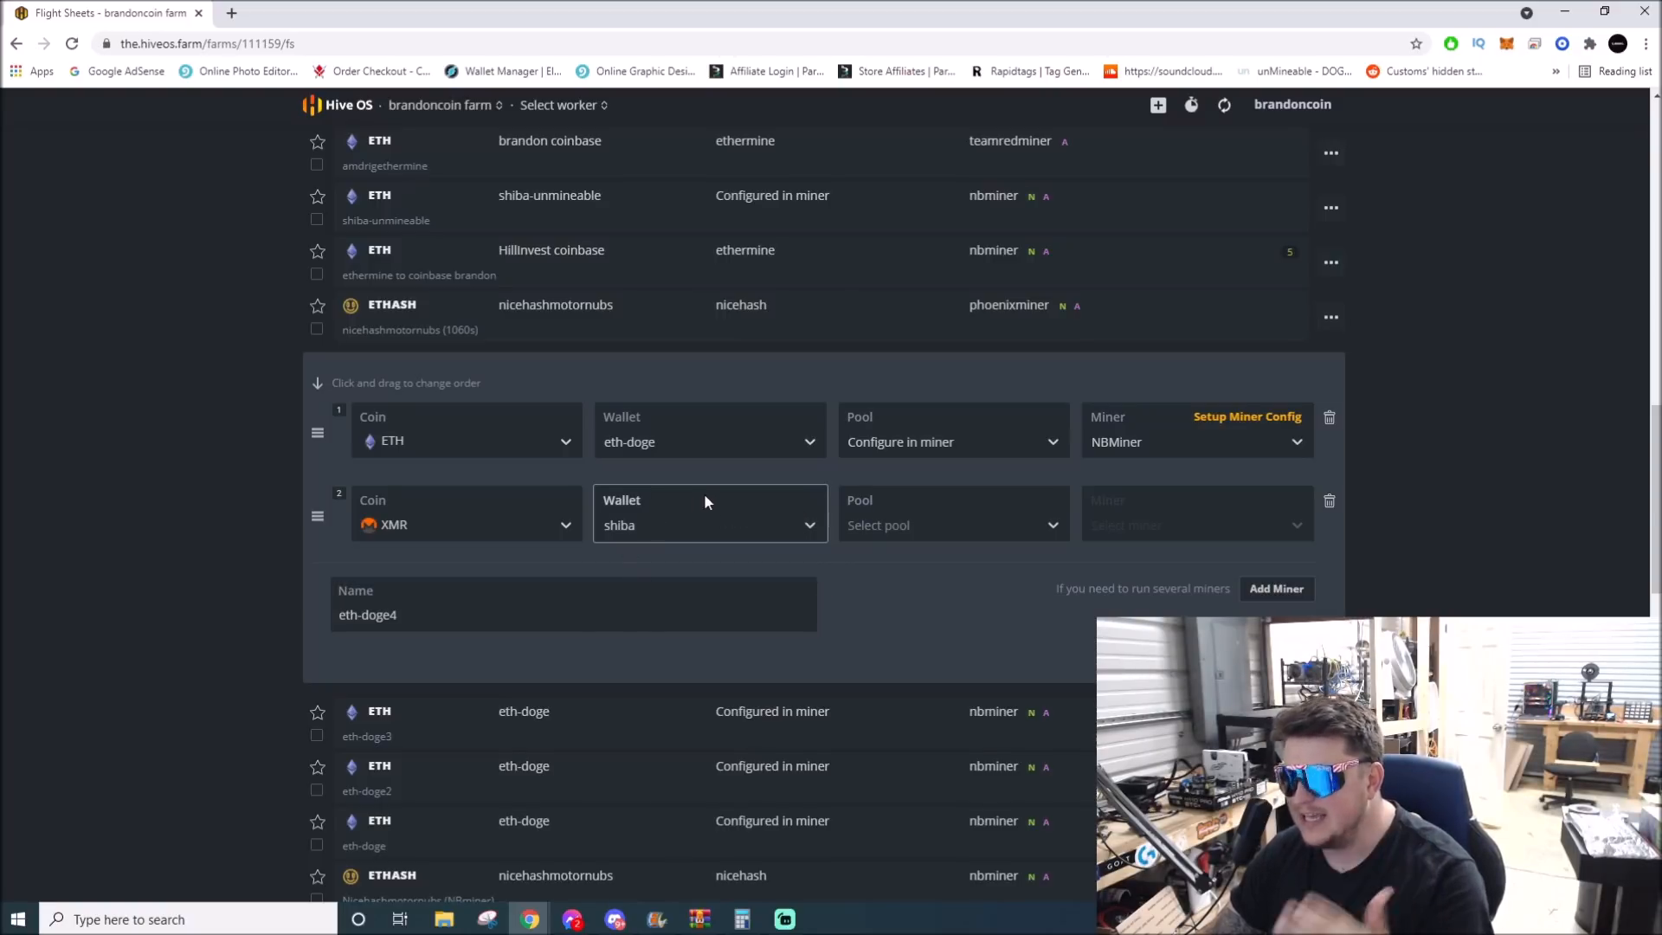
# Load the Hive OS farms page in a new browser tab and enter the farm
pyautogui.click(231, 13)
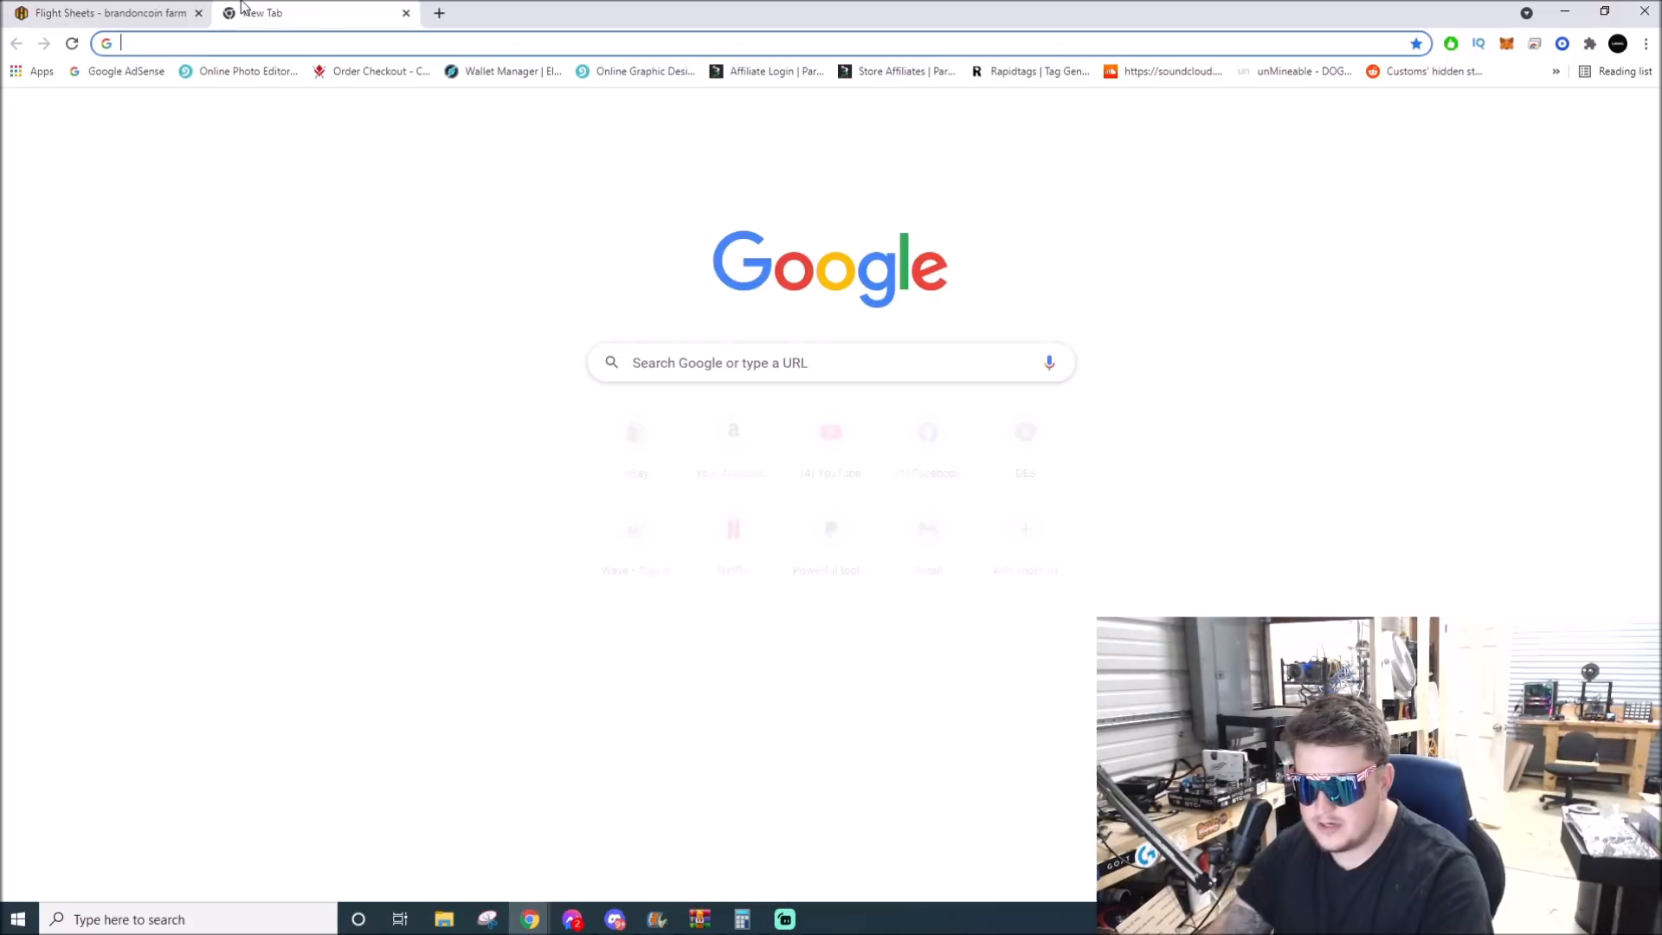
pyautogui.write('hive')
pyautogui.press('Down')
pyautogui.press('Down')
pyautogui.press('Down')
pyautogui.press('Down')
pyautogui.press('Down')
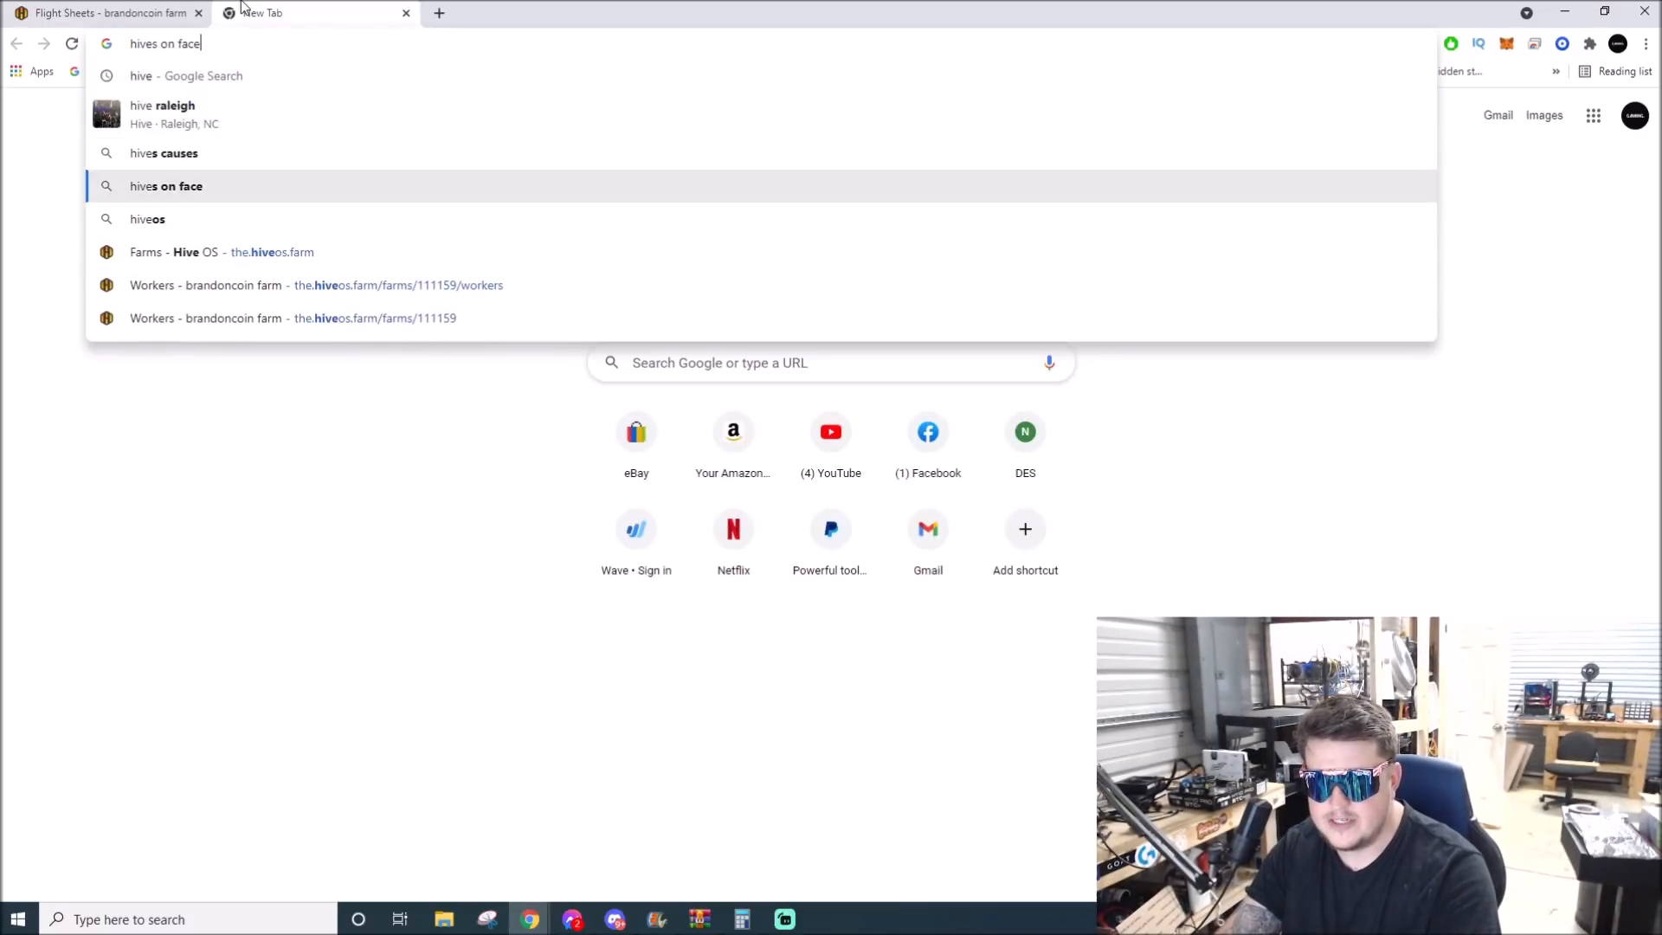
pyautogui.press('Return')
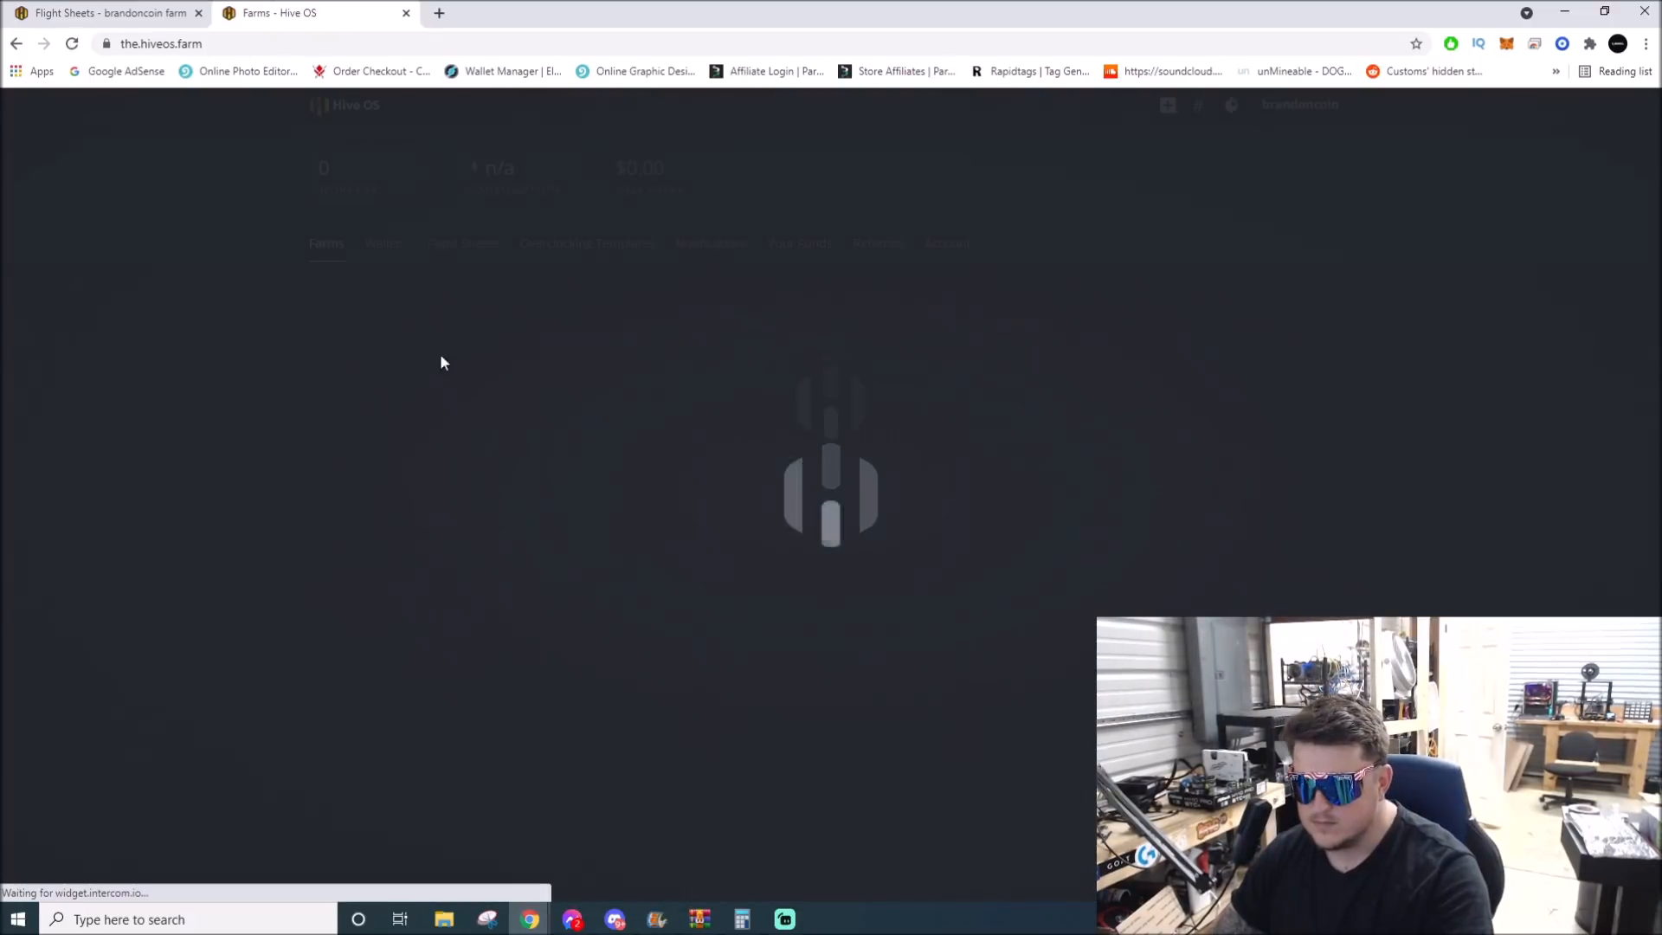
pyautogui.click(479, 546)
# Show the farm's wallets filtered to XMR to examine the shiba wallet's address format
pyautogui.click(495, 322)
pyautogui.scroll(-3, 278, 481)
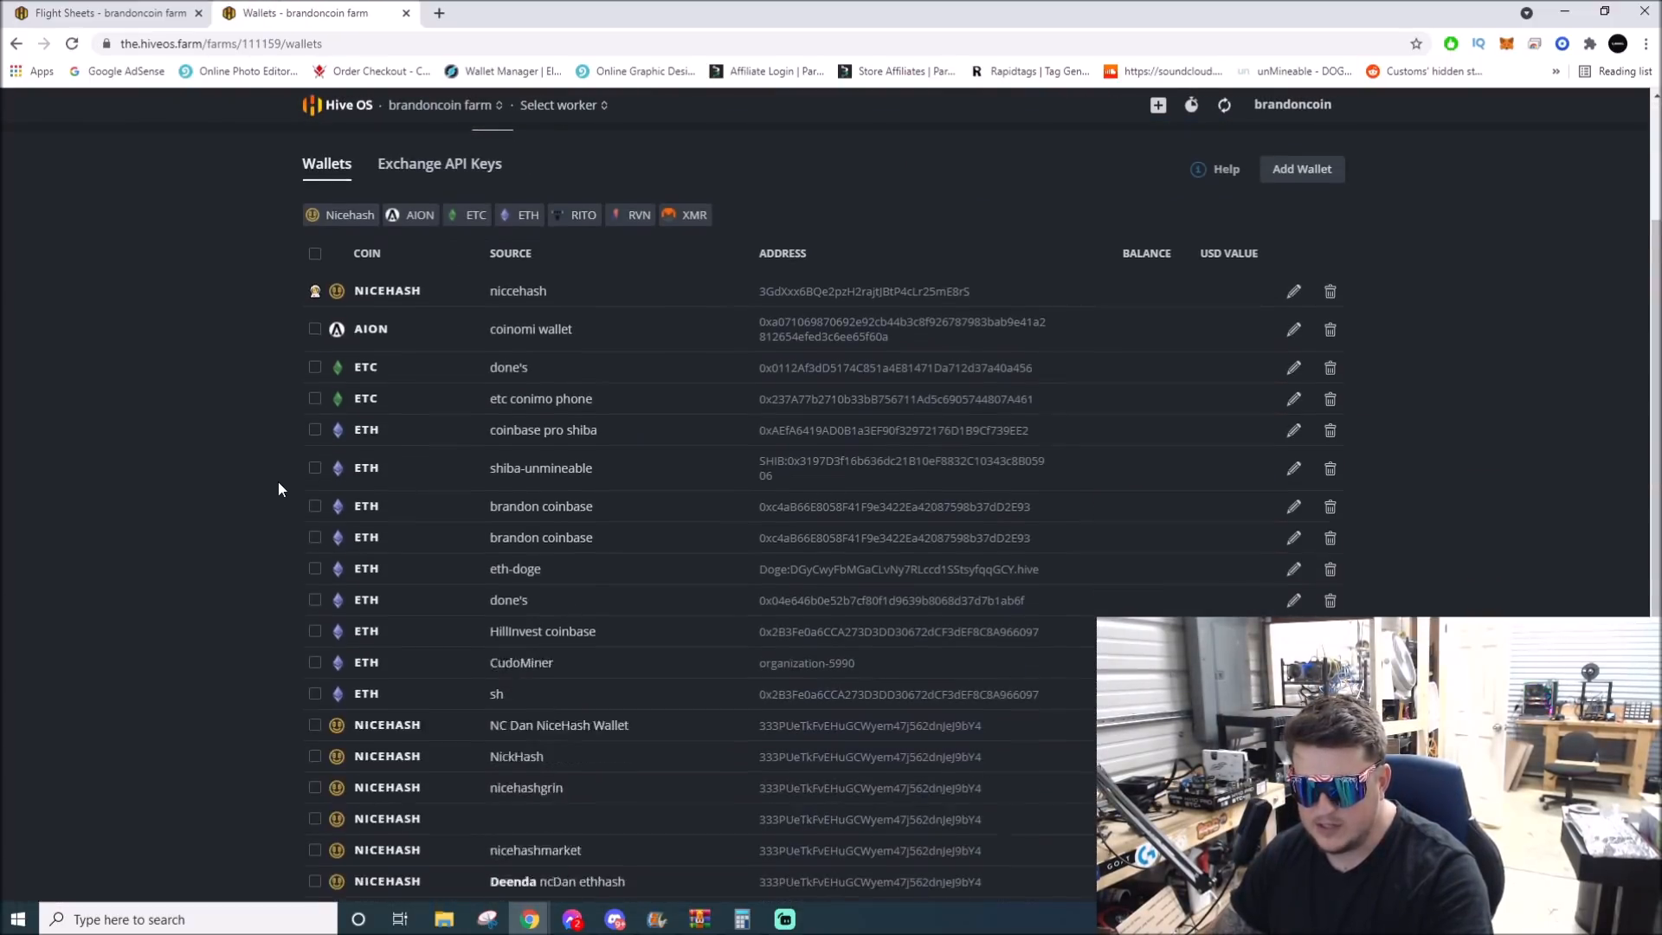
pyautogui.click(685, 157)
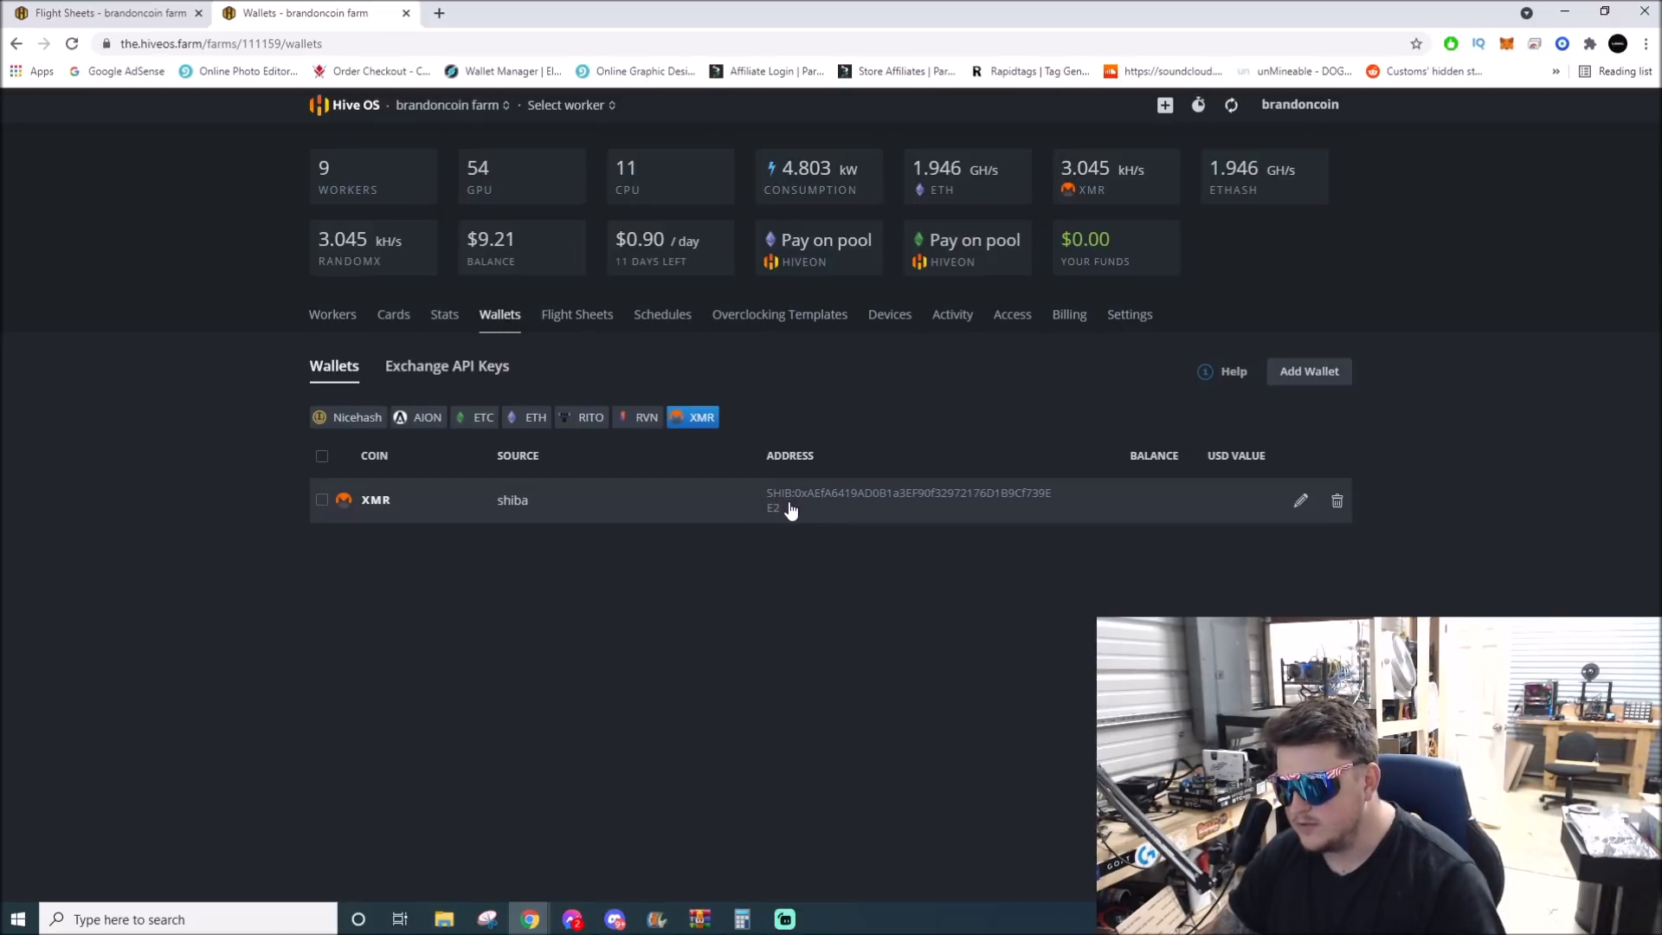
# Search Google for "semicolon" in a new tab and look over the punctuation mark's definition and images
pyautogui.click(438, 13)
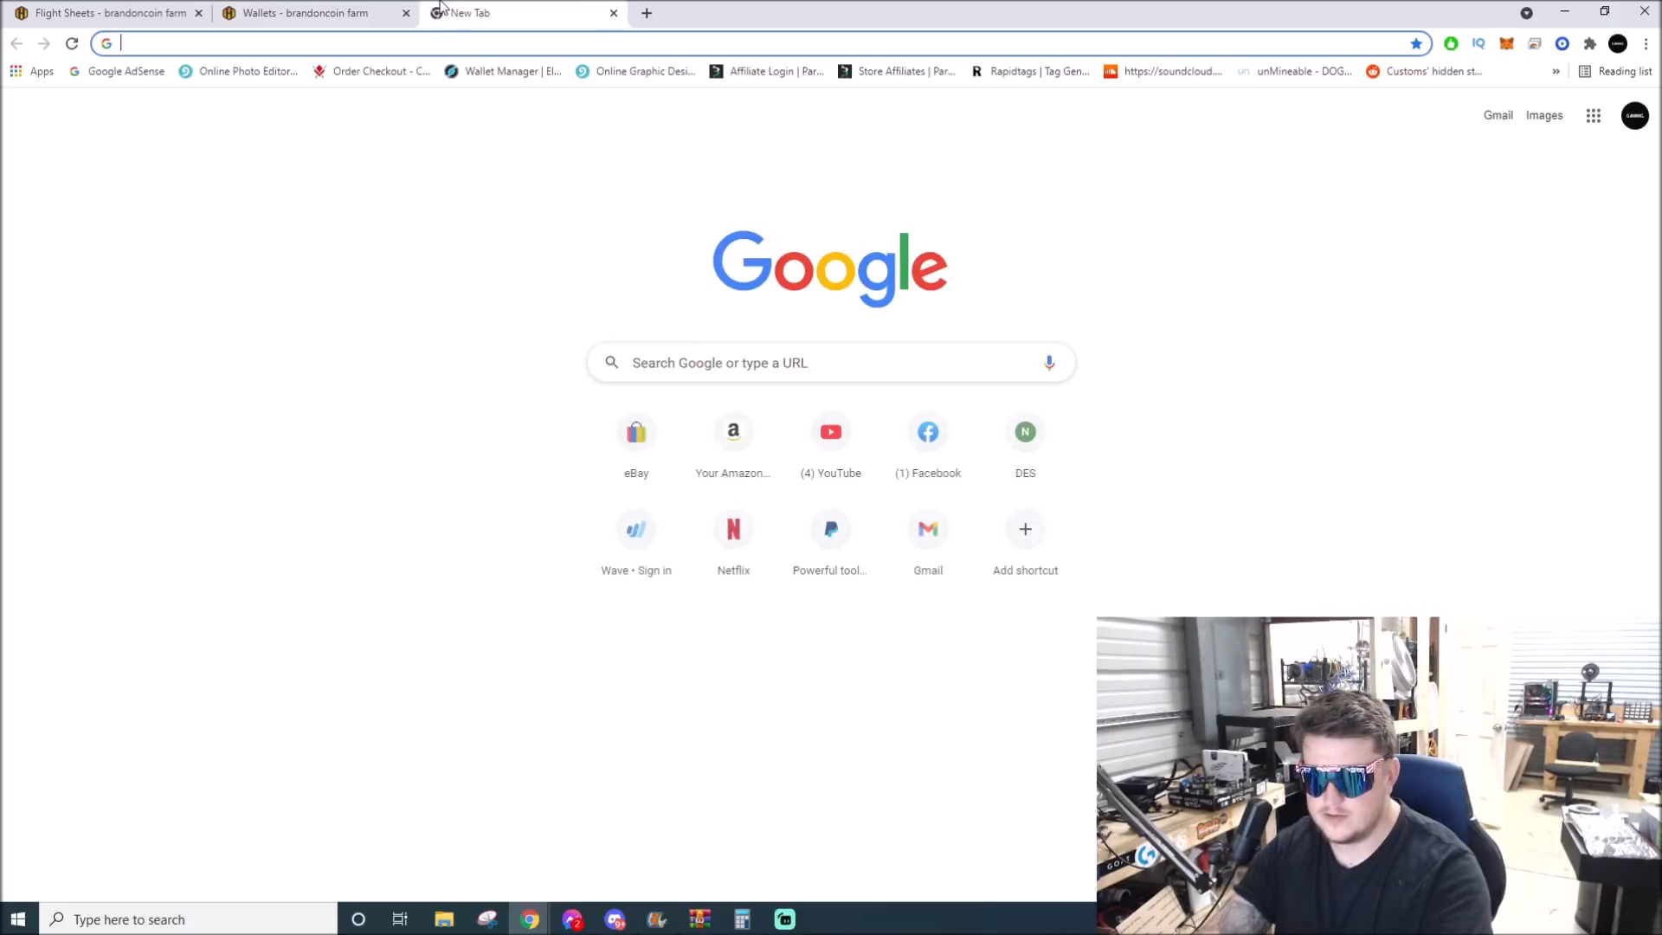
pyautogui.write('si')
pyautogui.press('BackSpace')
pyautogui.write('emi co')
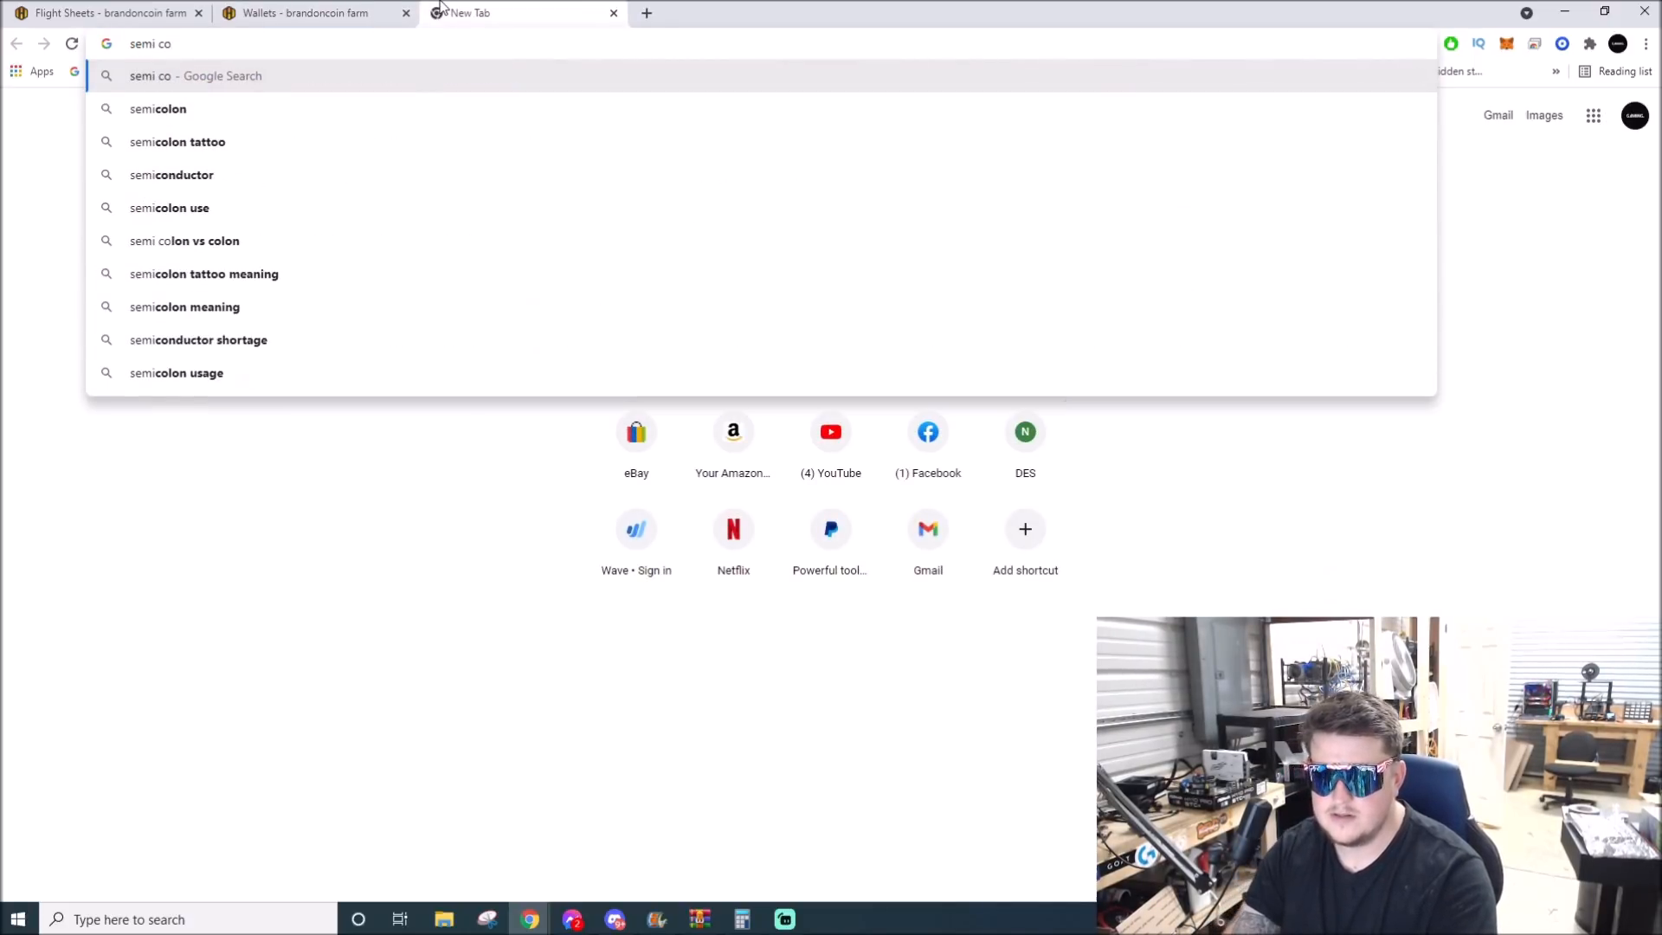
pyautogui.click(438, 109)
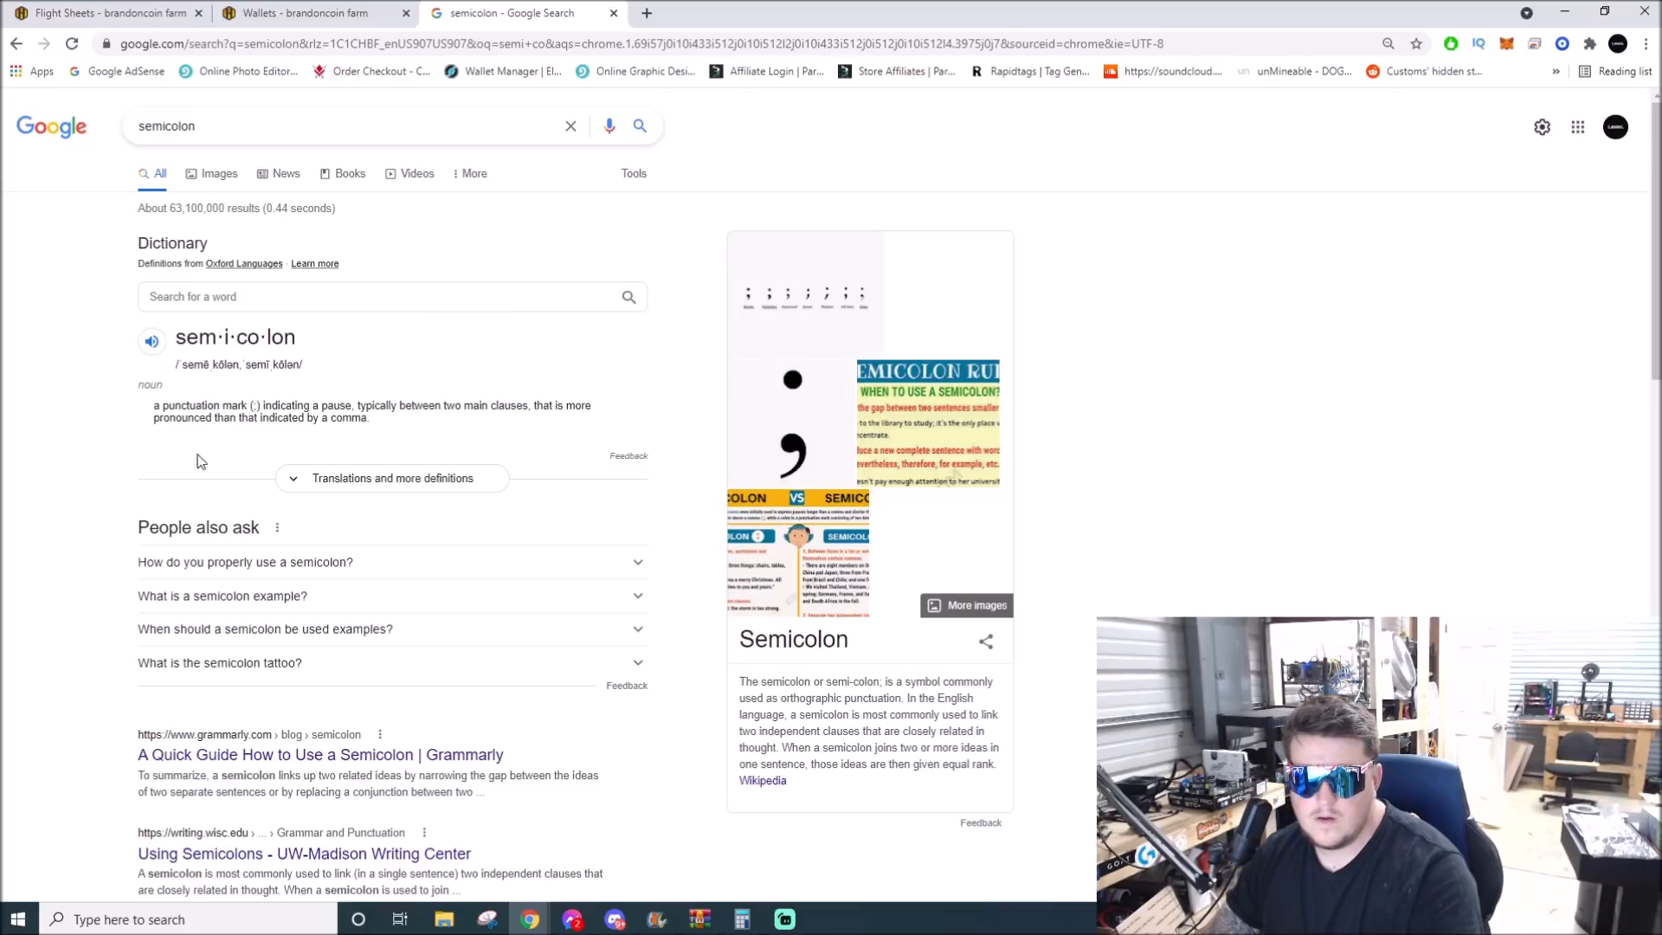
pyautogui.scroll(-3, 203, 426)
pyautogui.scroll(1, 258, 251)
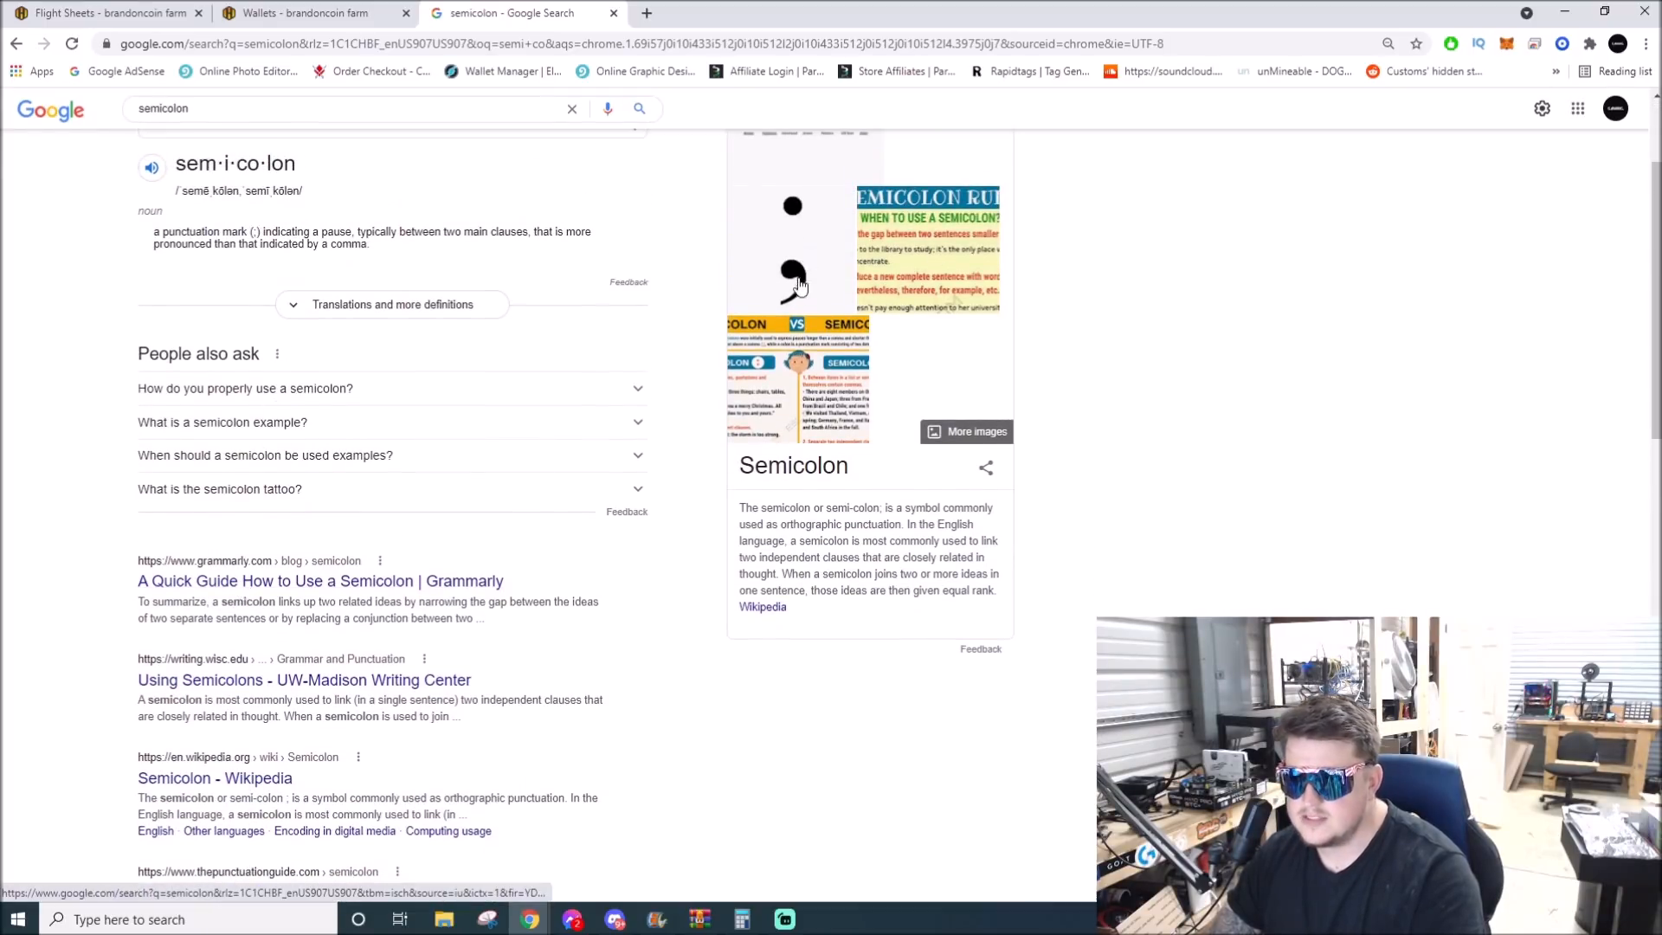
pyautogui.scroll(2, 801, 275)
# Return to the eth-doge4 flight sheet and set the XMR row's pool to Configure in miner
pyautogui.click(303, 13)
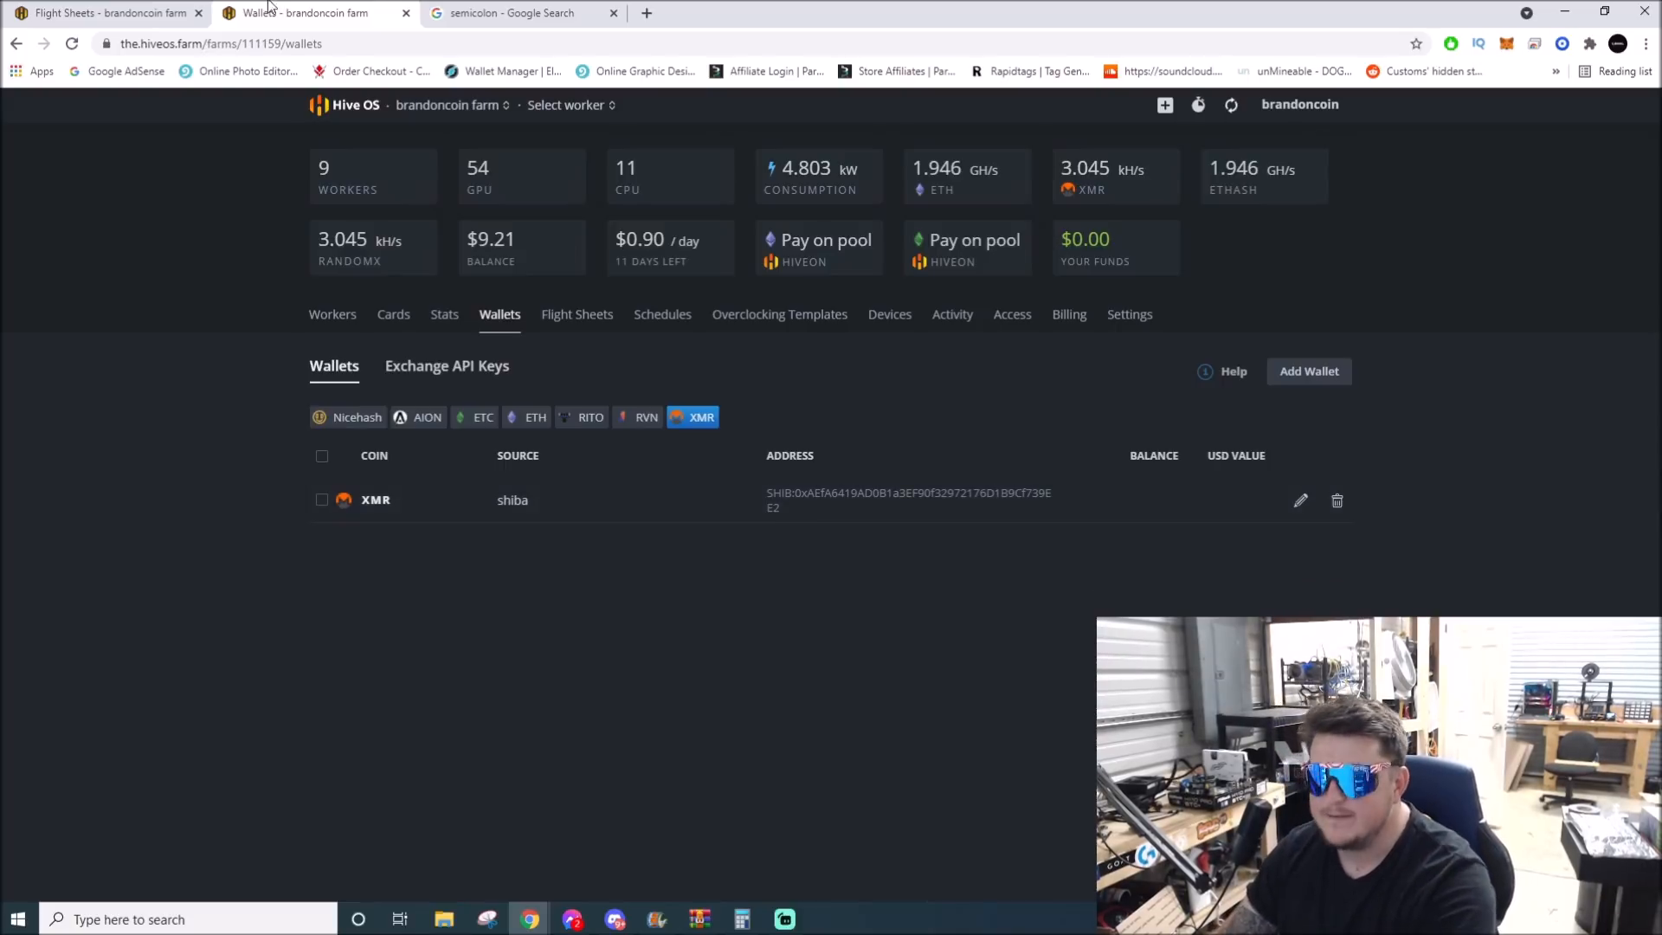
pyautogui.click(143, 12)
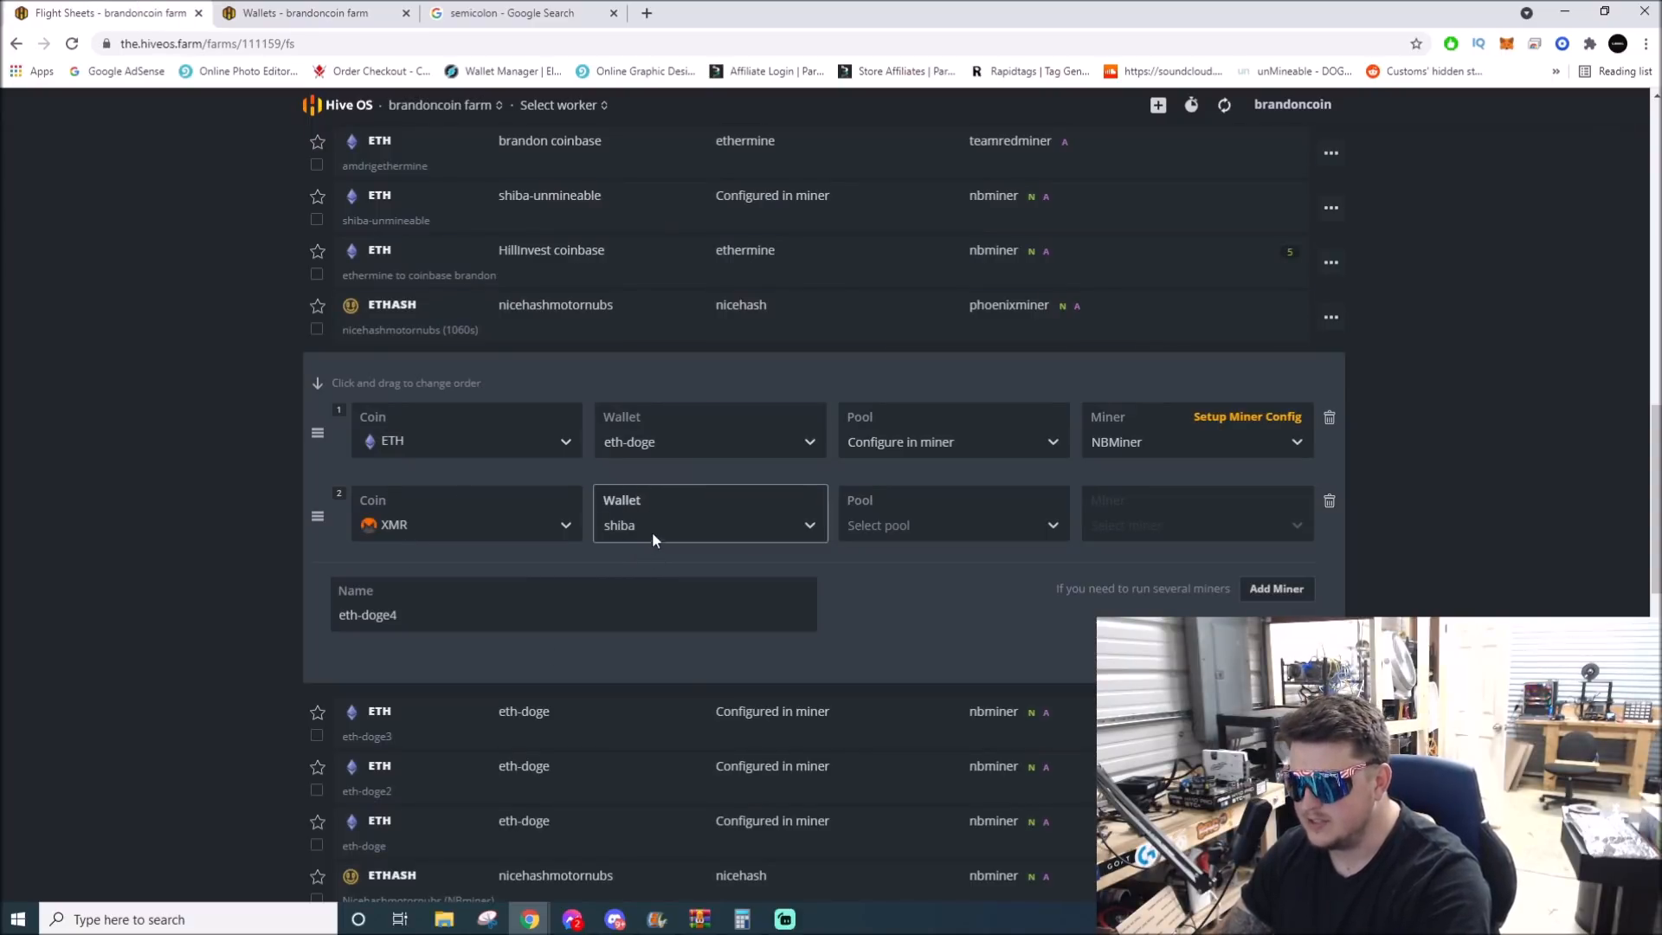
pyautogui.click(993, 536)
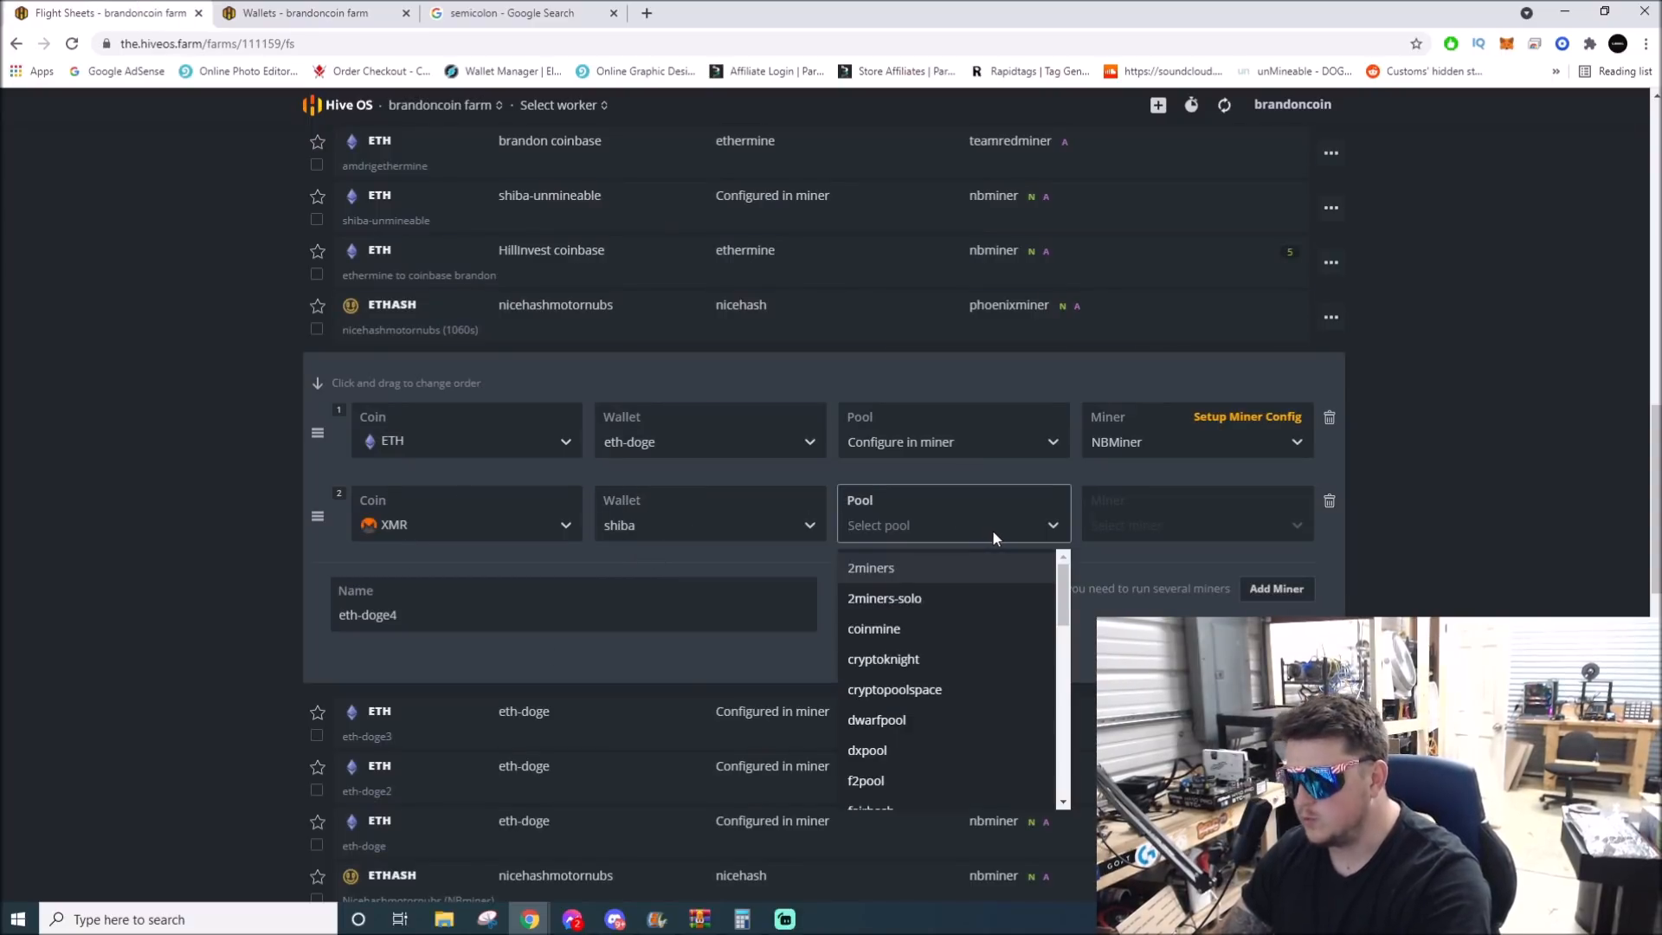
pyautogui.scroll(-5, 991, 637)
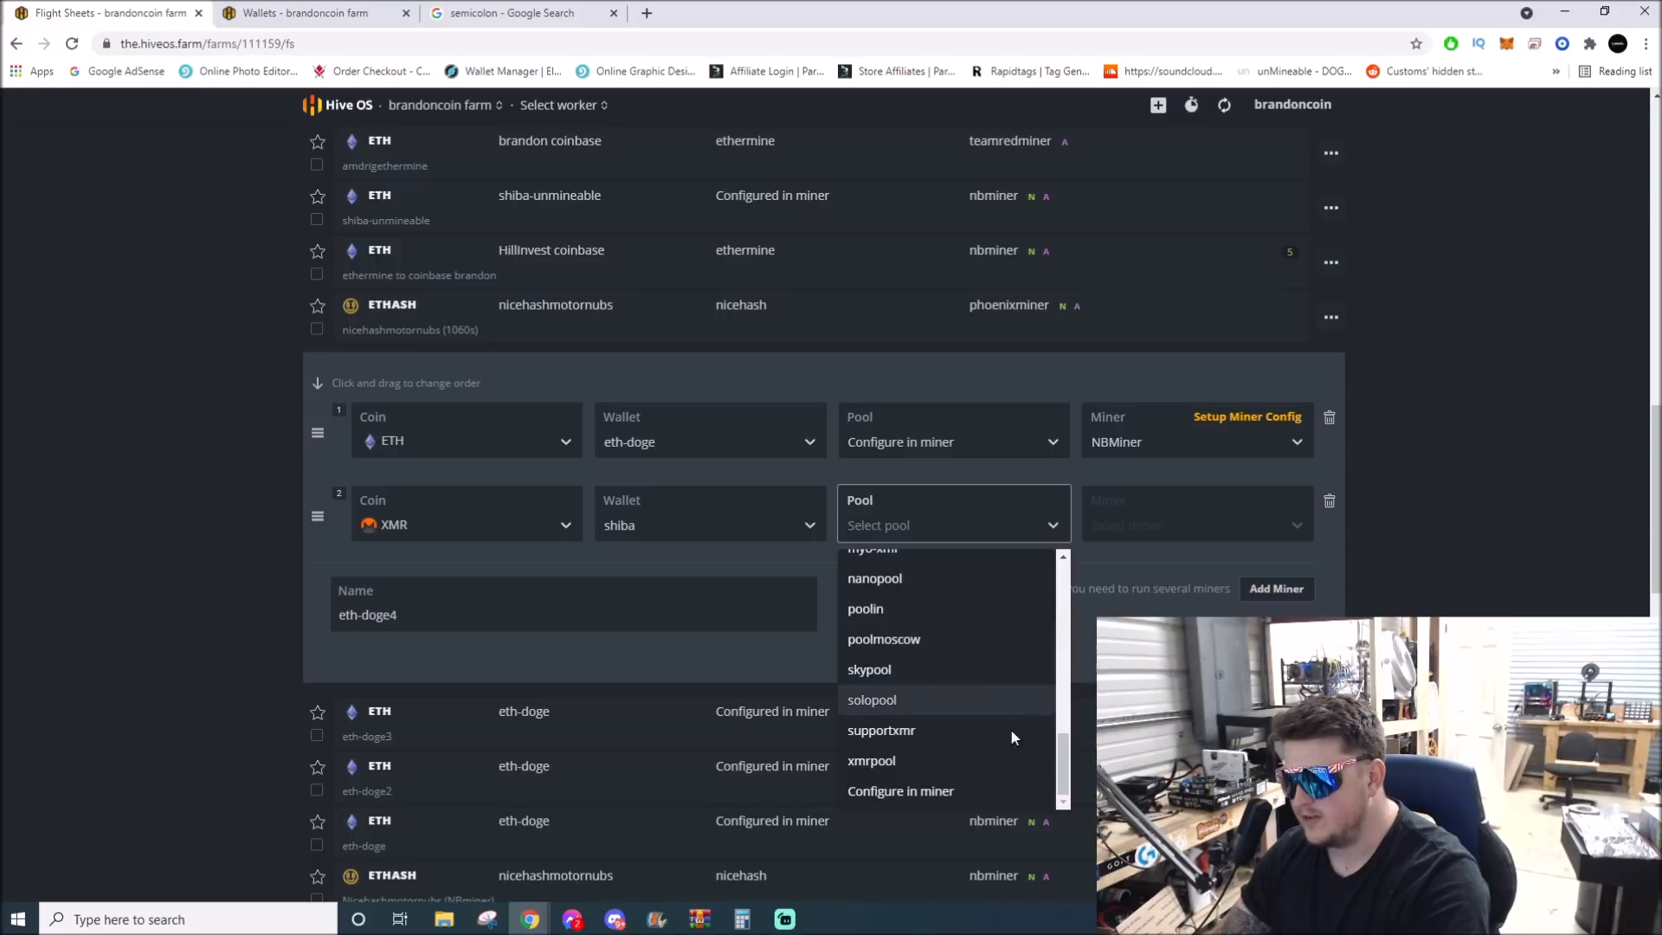
pyautogui.click(956, 791)
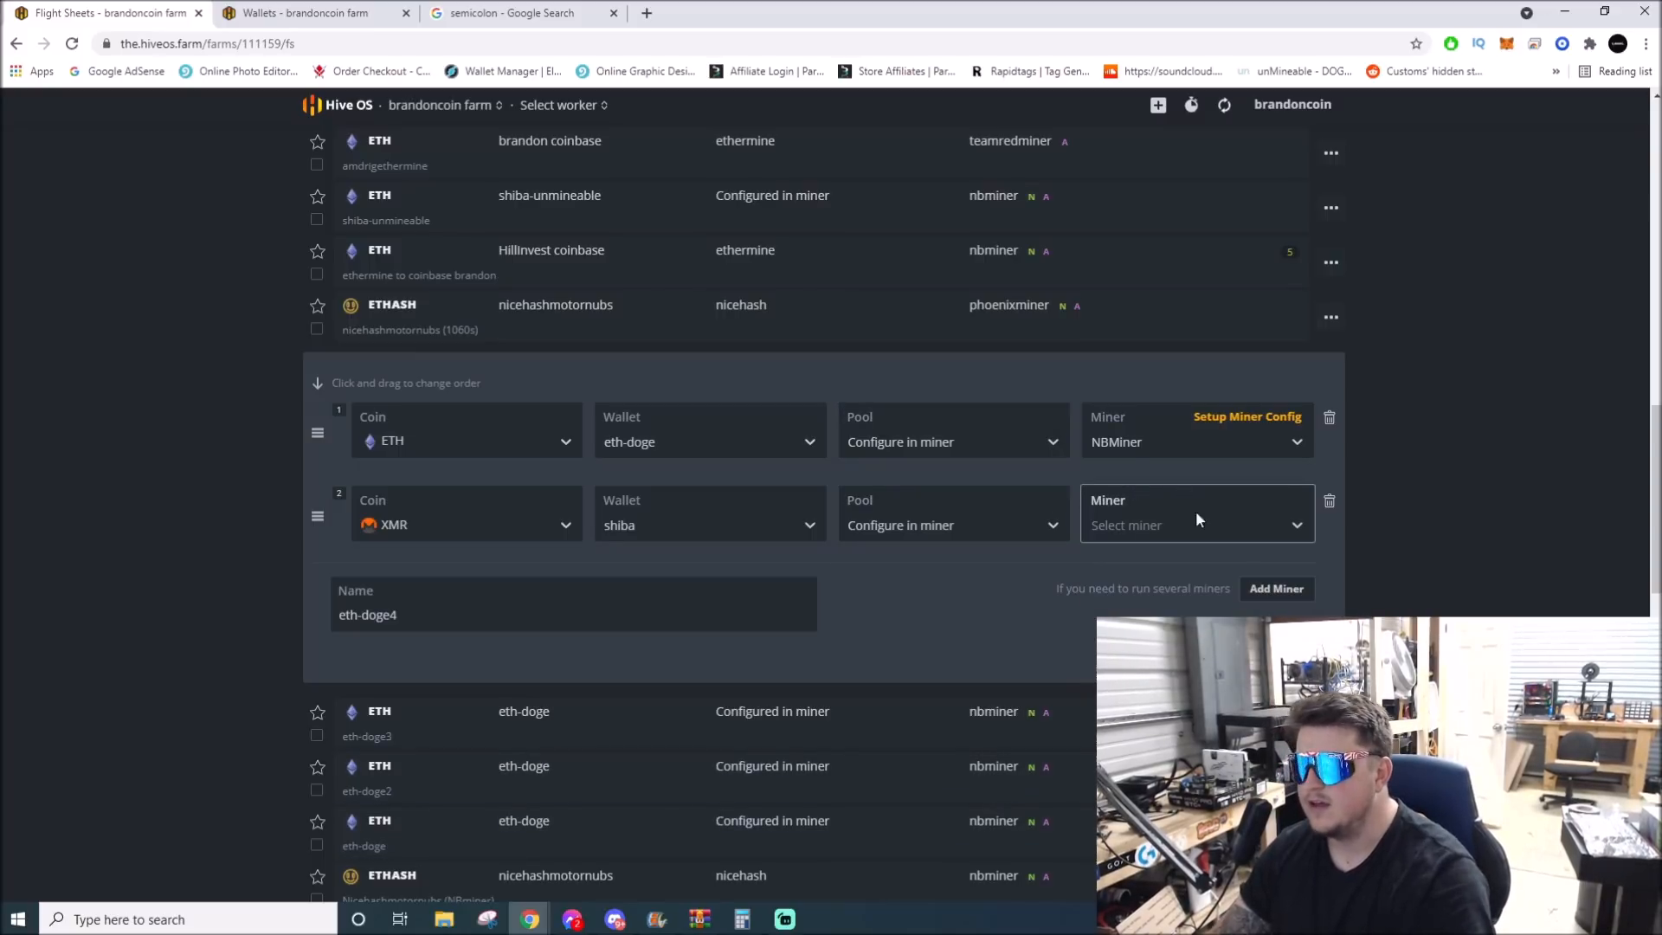
# Search the miner list for "xmr" and choose XMRig (new) for the XMR row
pyautogui.click(1217, 523)
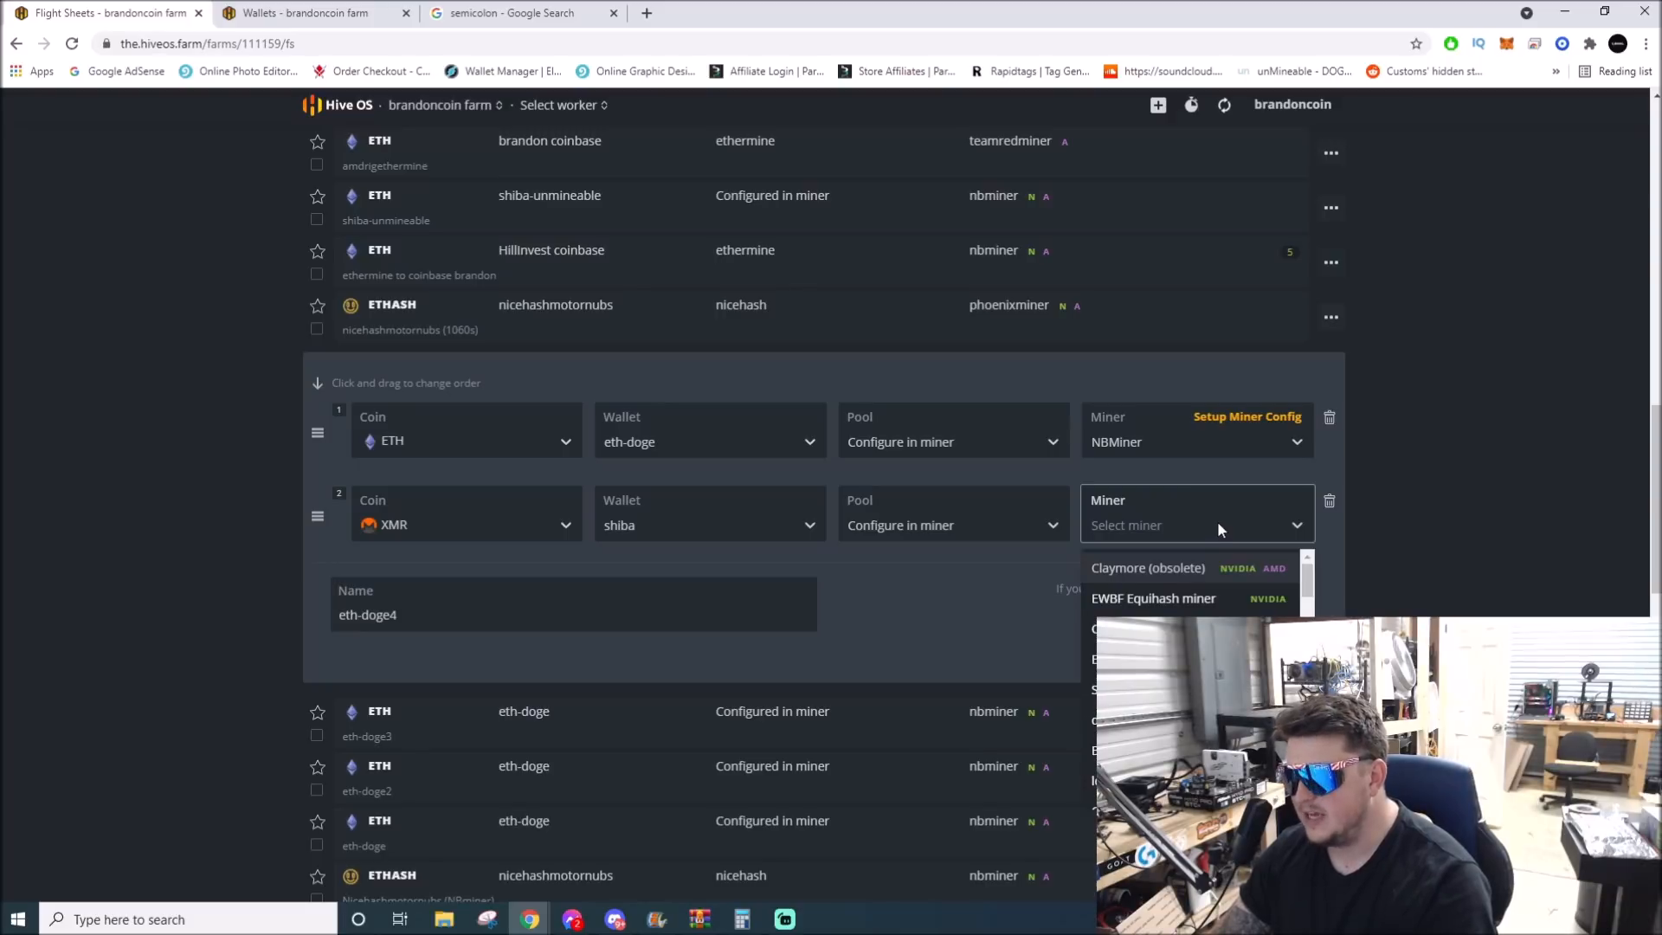
pyautogui.write('xmr')
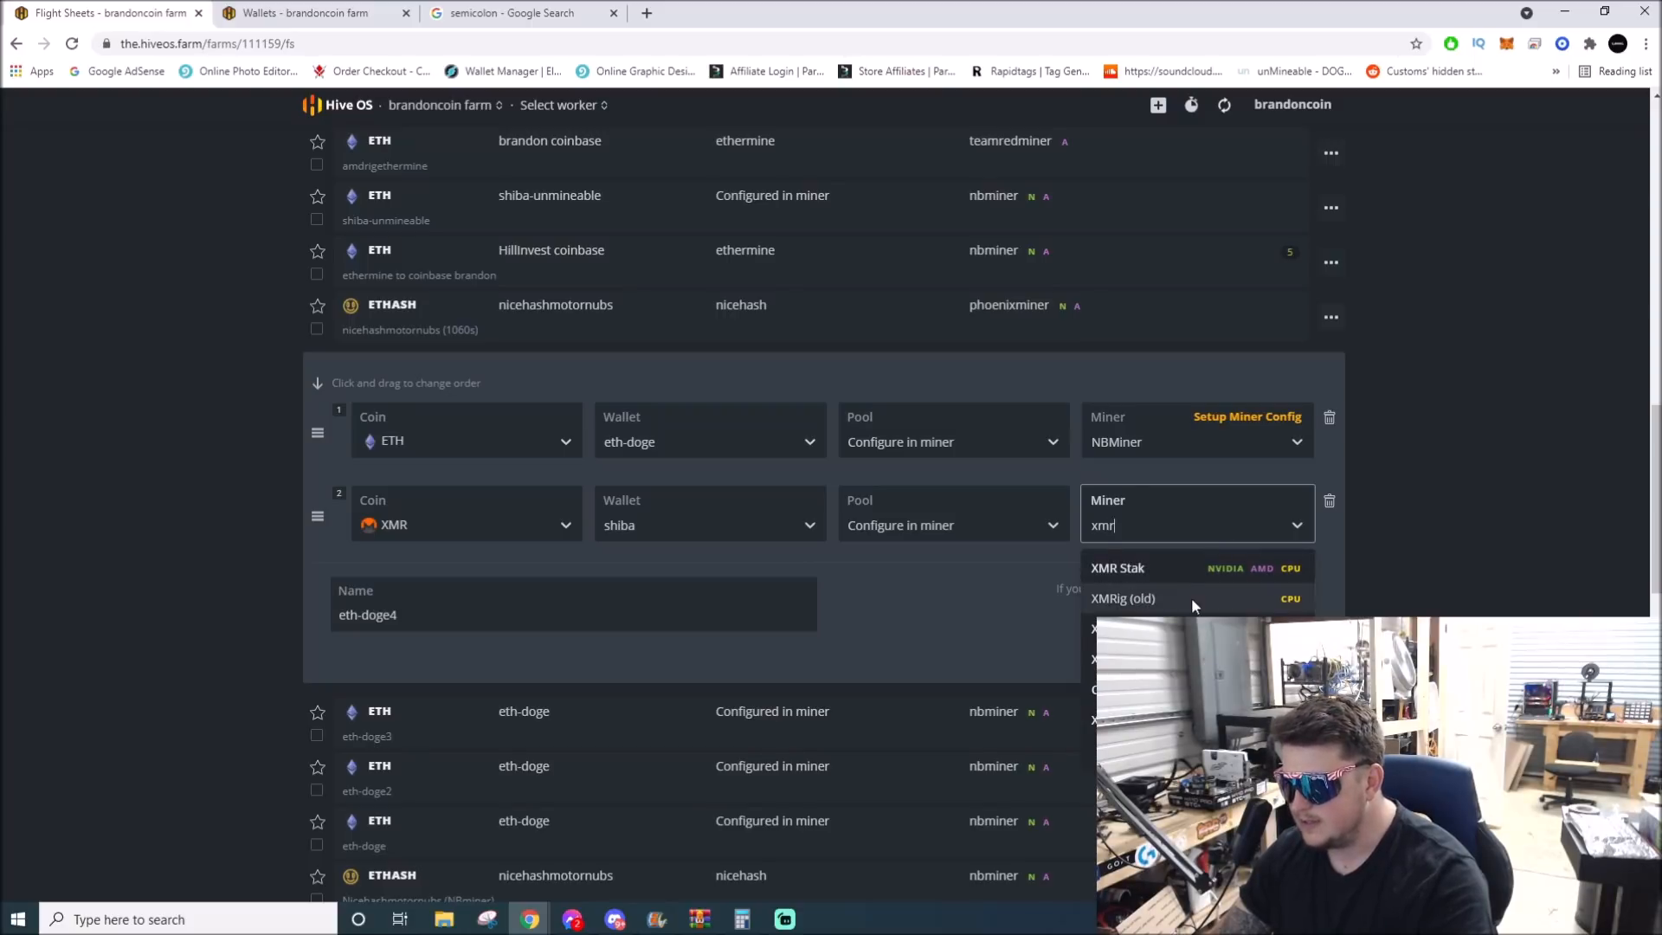
pyautogui.click(1141, 720)
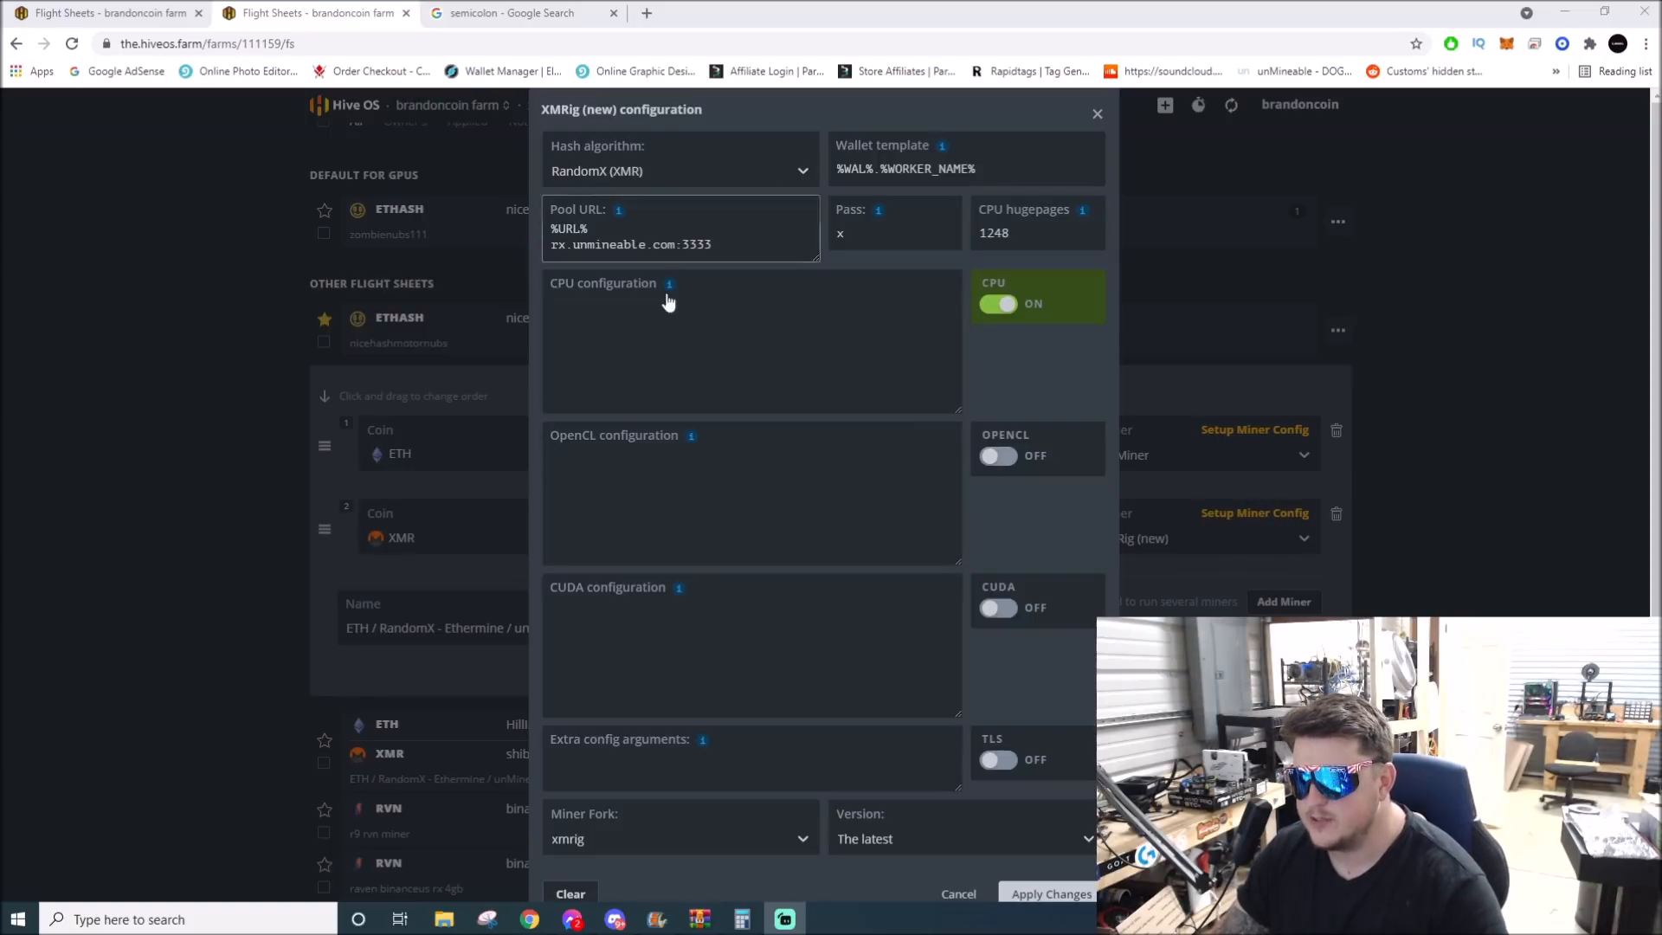
# Examine the Pool URL entries and the CPU hugepages setting in the XMRig (new) configuration
pyautogui.click(645, 244)
pyautogui.moveTo(753, 251); pyautogui.dragTo(597, 238)
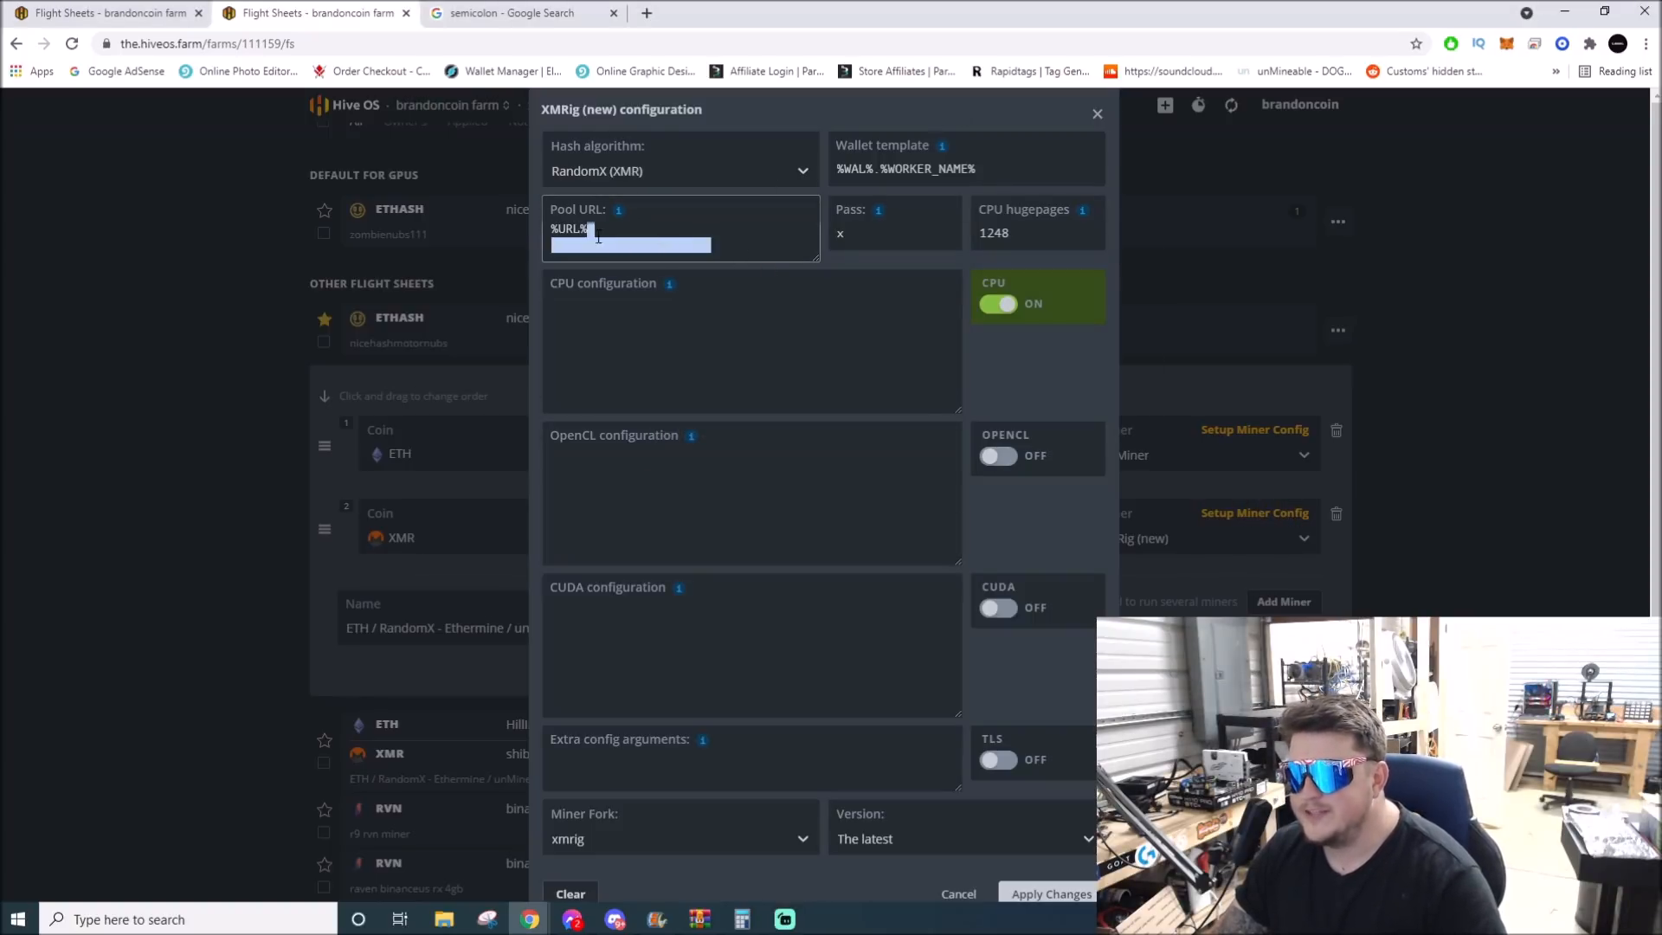
pyautogui.click(708, 251)
pyautogui.moveTo(725, 247); pyautogui.dragTo(517, 229)
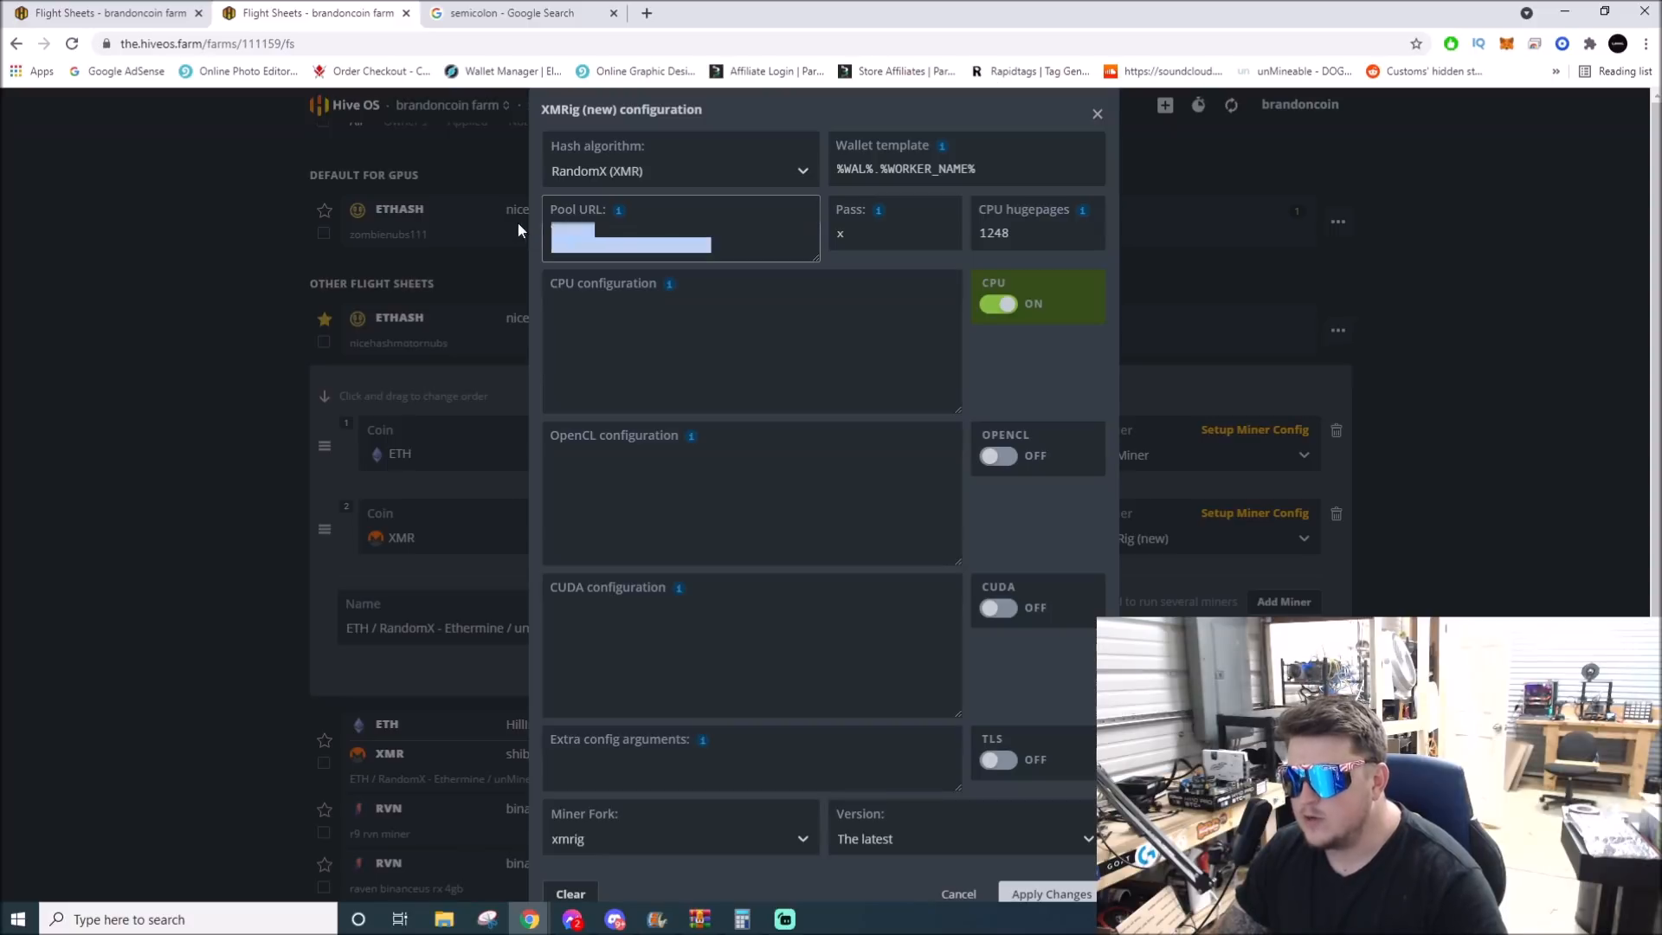
pyautogui.click(777, 279)
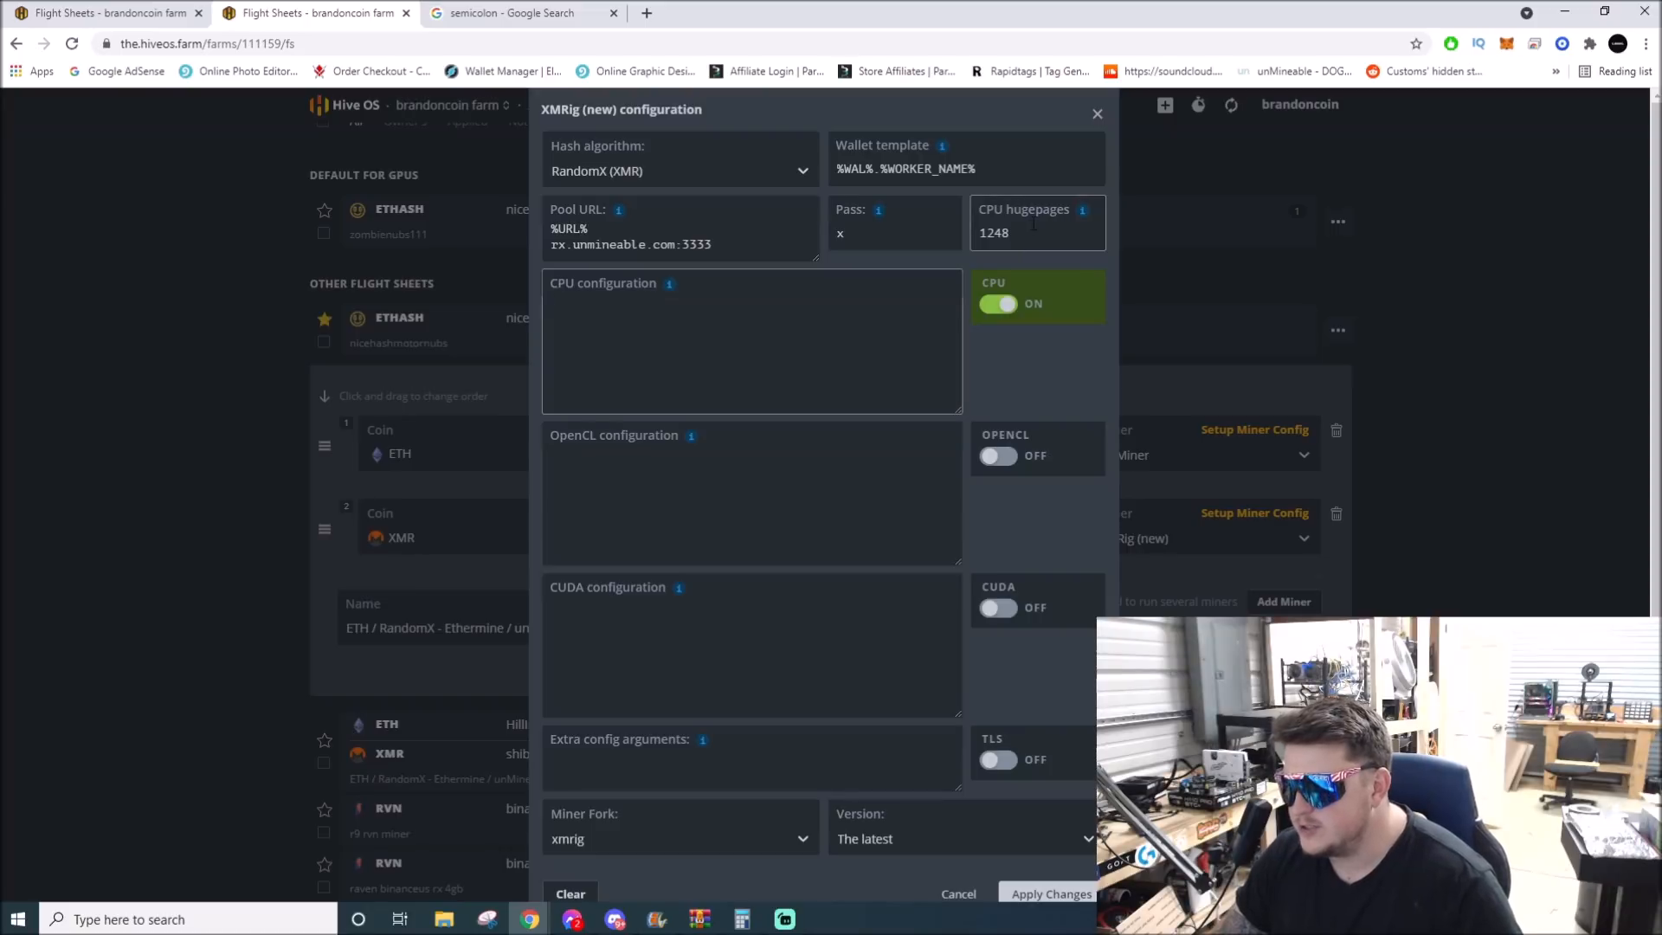
pyautogui.moveTo(1084, 216)
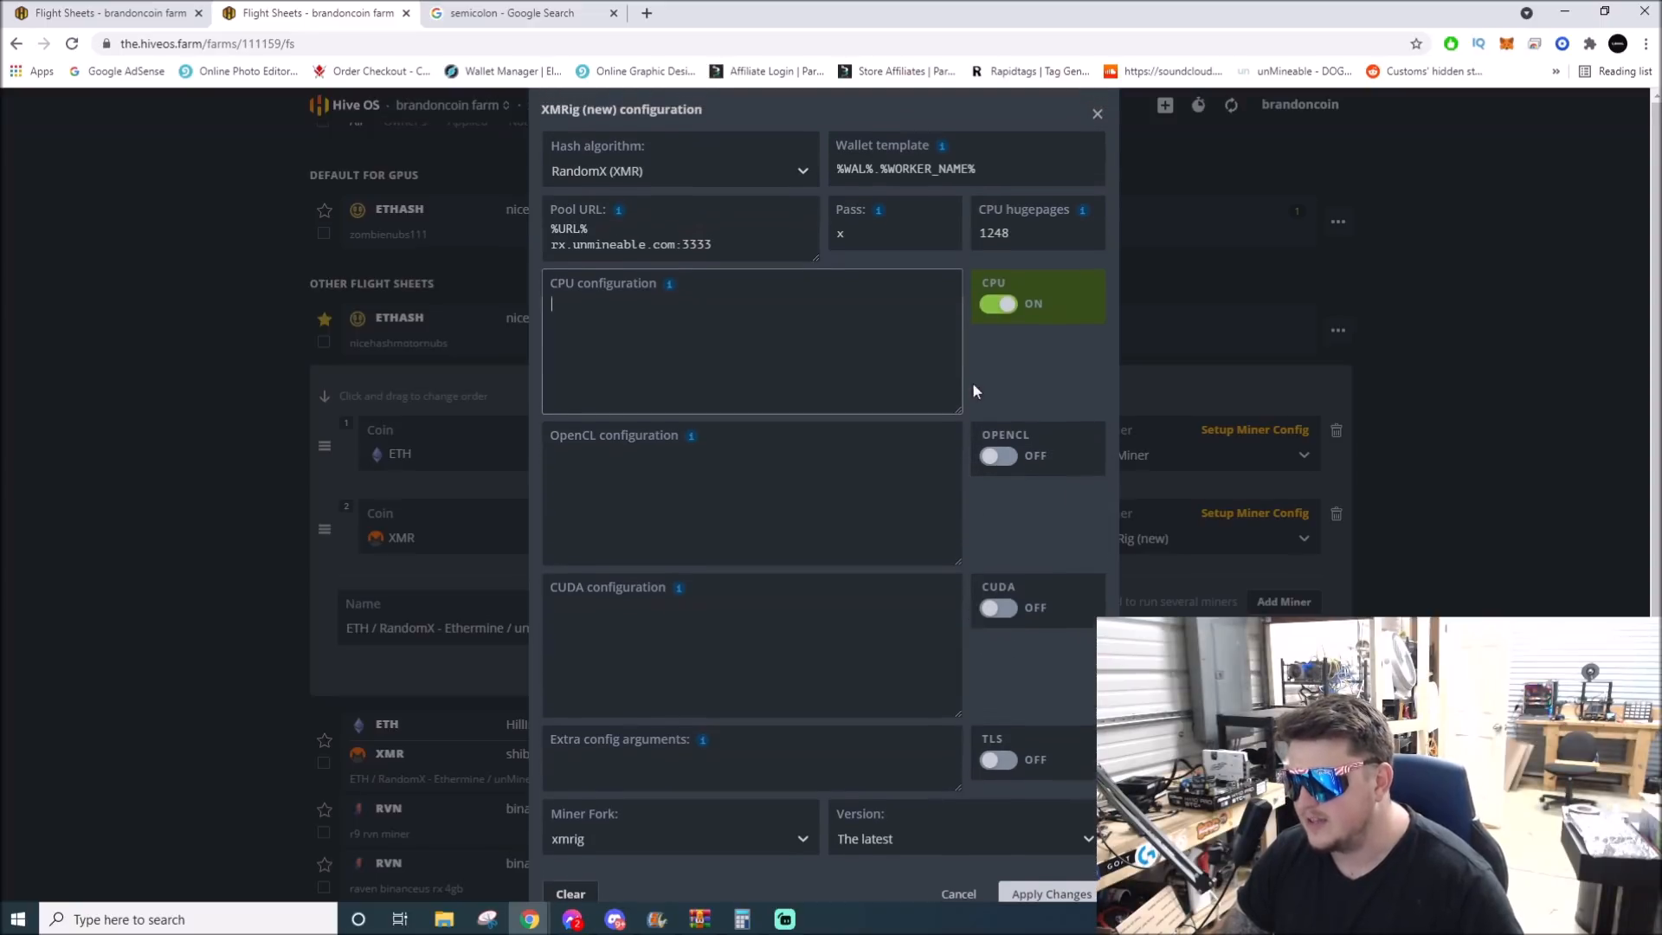
# Review the rest of the XMRig (new) configuration and the eth-doge4 flight sheet's coin rows in the other Hive OS tab
pyautogui.scroll(-1, 1018, 322)
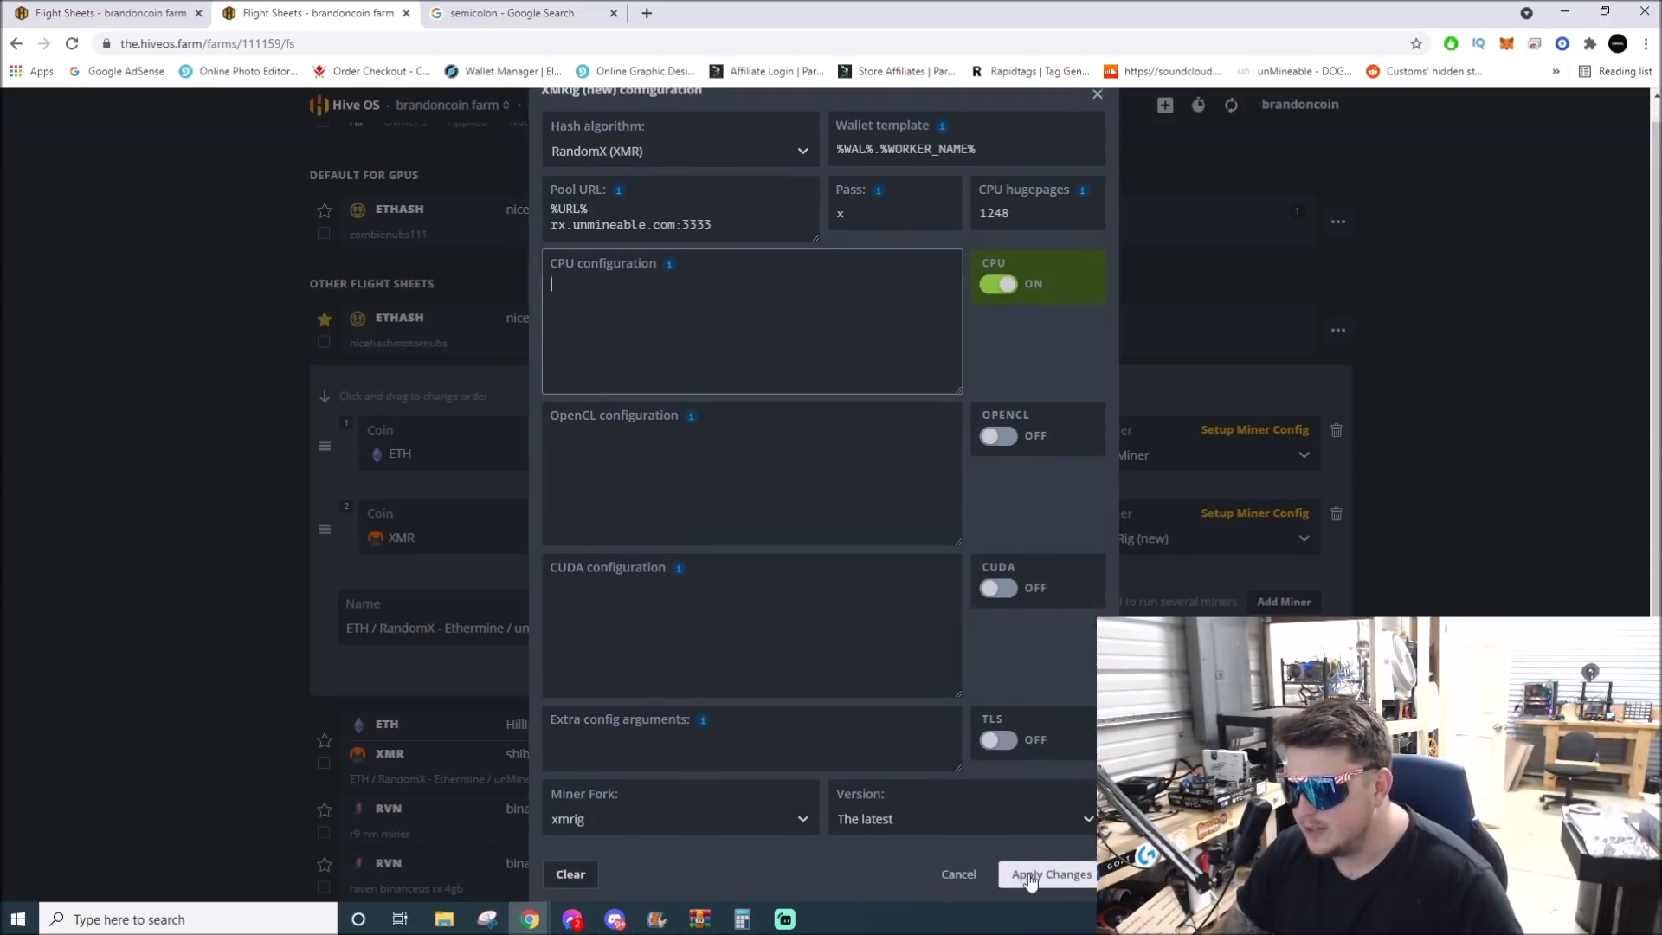
pyautogui.click(86, 10)
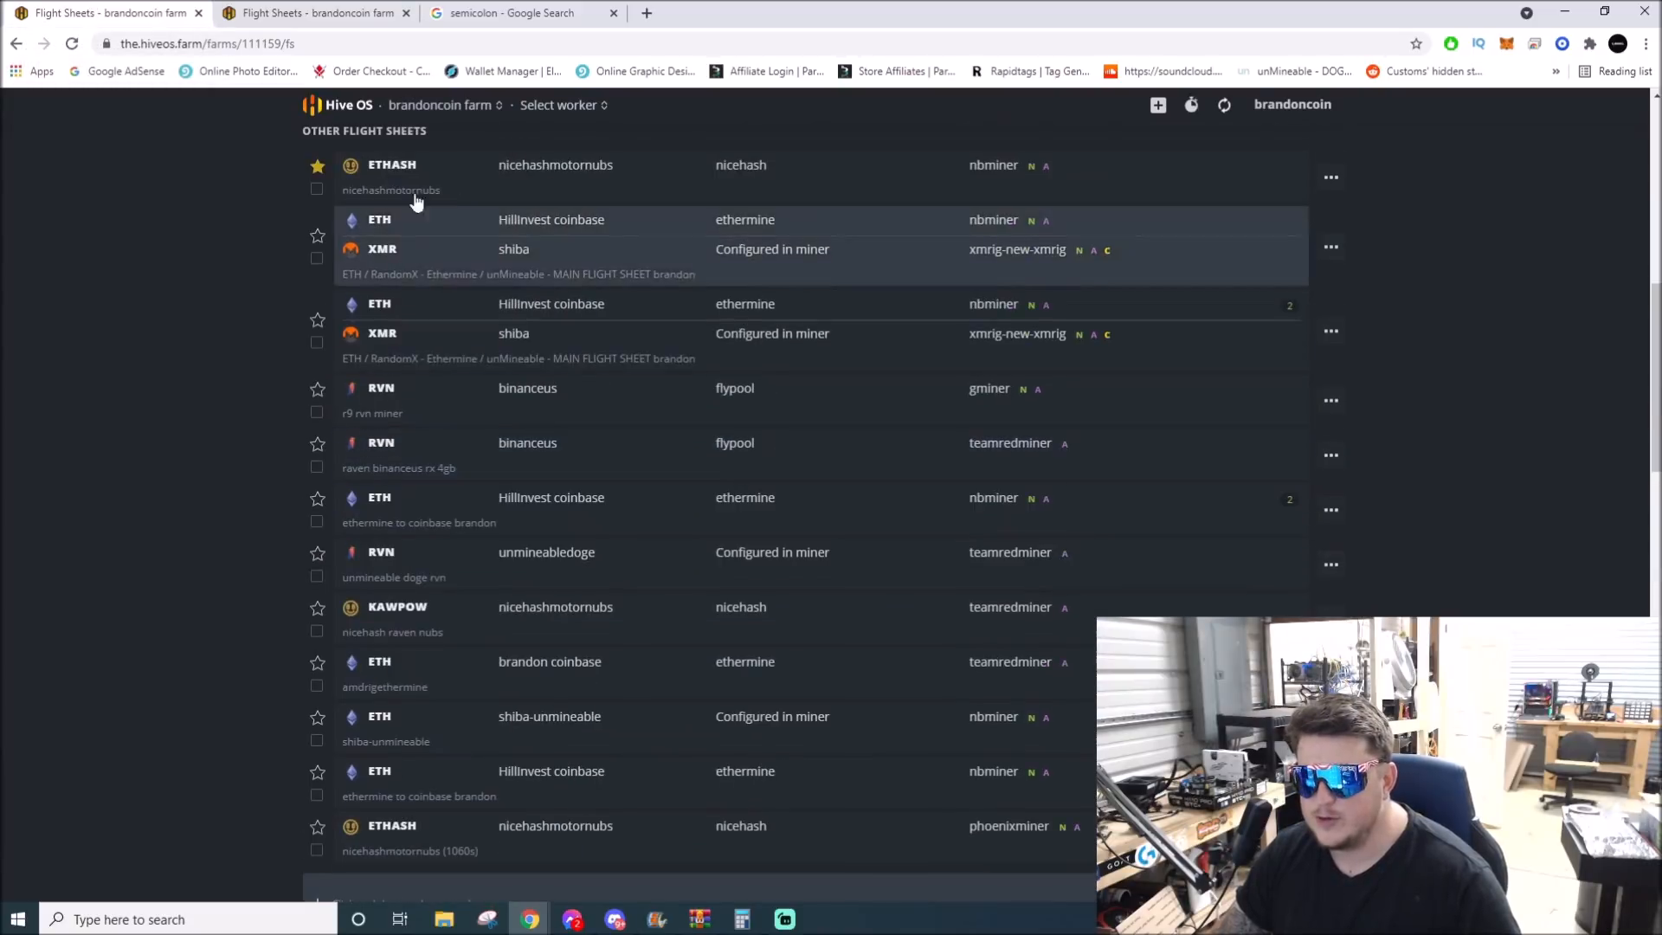
pyautogui.scroll(9, 417, 202)
pyautogui.scroll(-13, 942, 646)
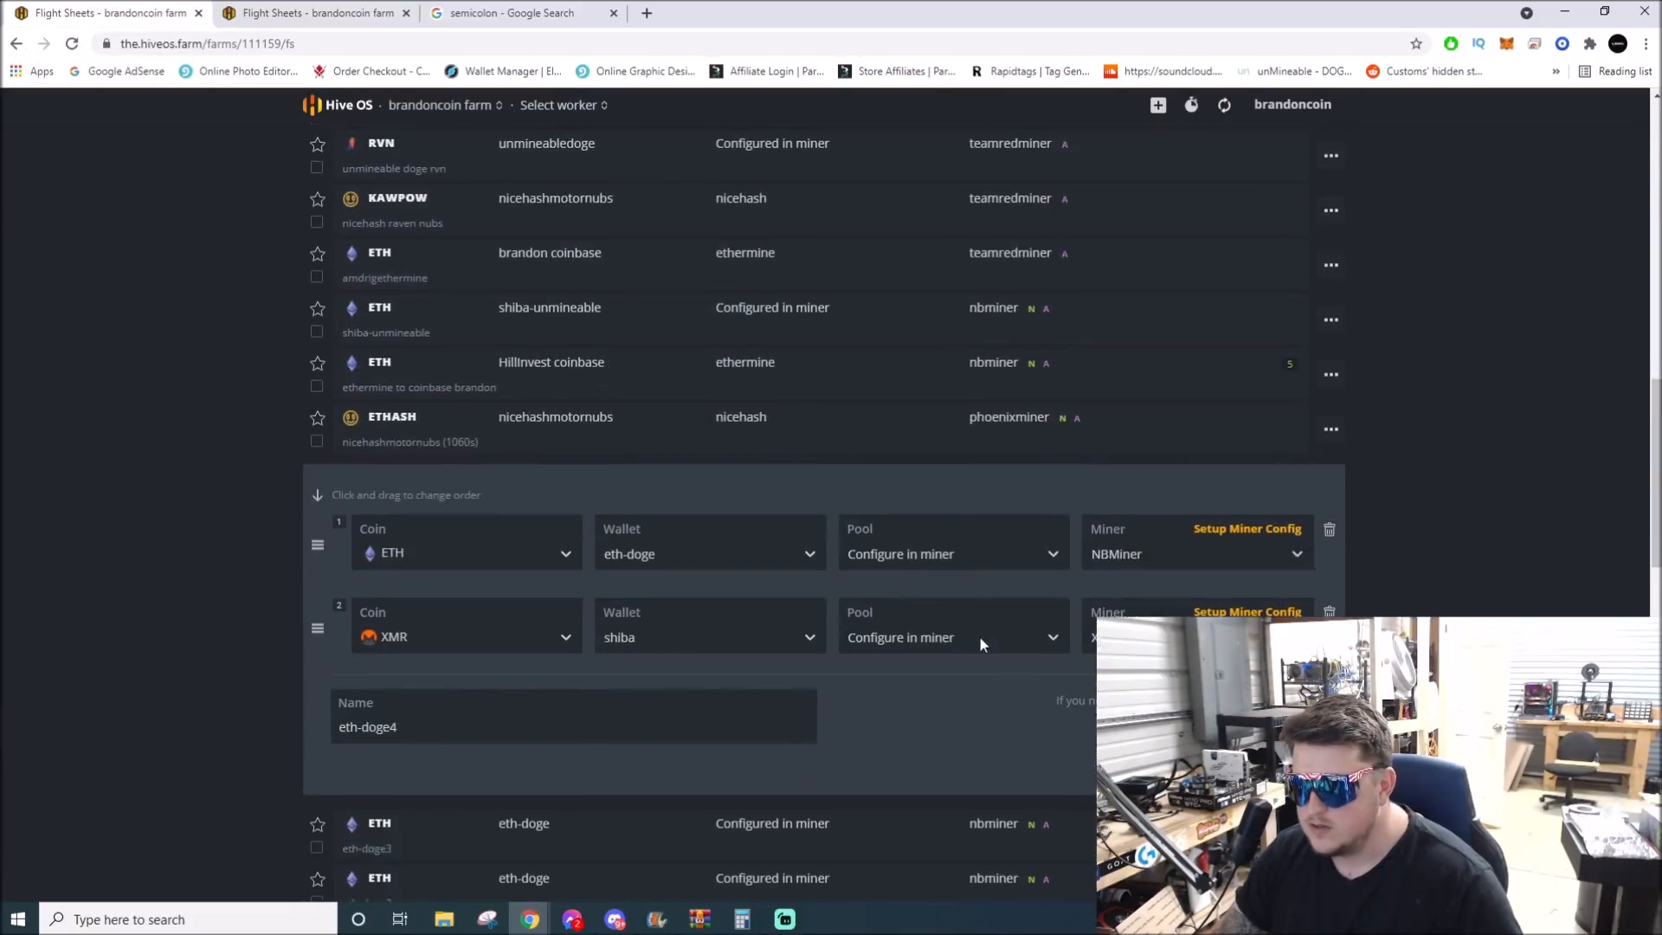
pyautogui.scroll(-4, 979, 635)
pyautogui.scroll(2, 1119, 296)
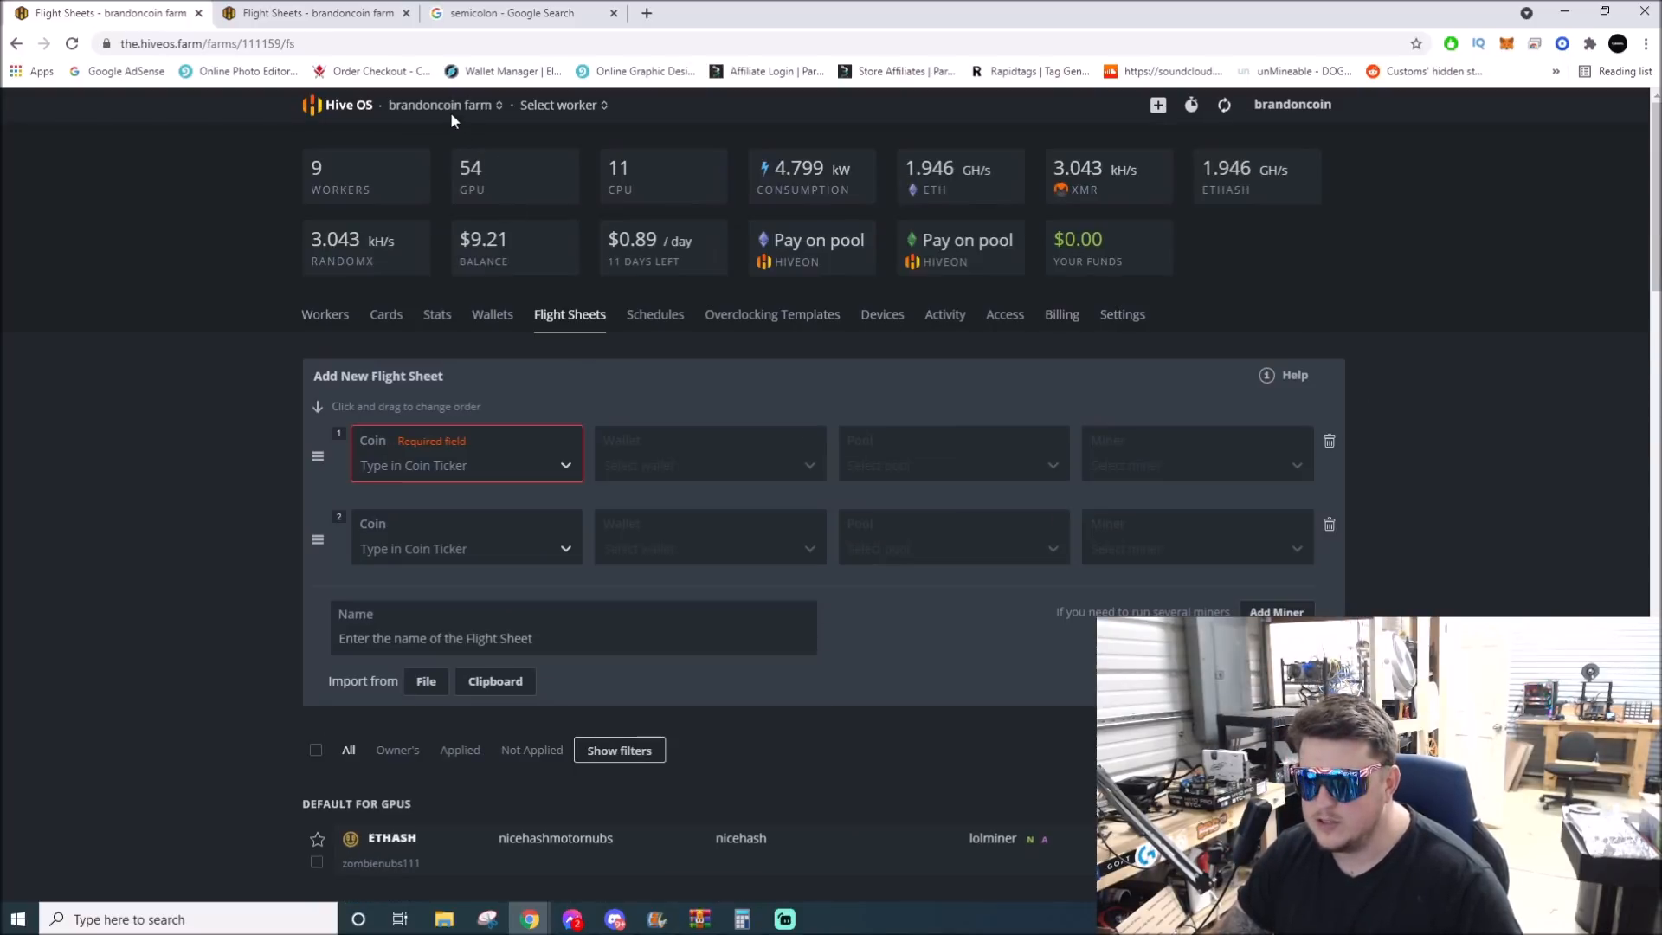
# Open Rig #7 from the farm's workers and examine its ETH and XMR hashrates, GPUs and CPU details
pyautogui.click(450, 111)
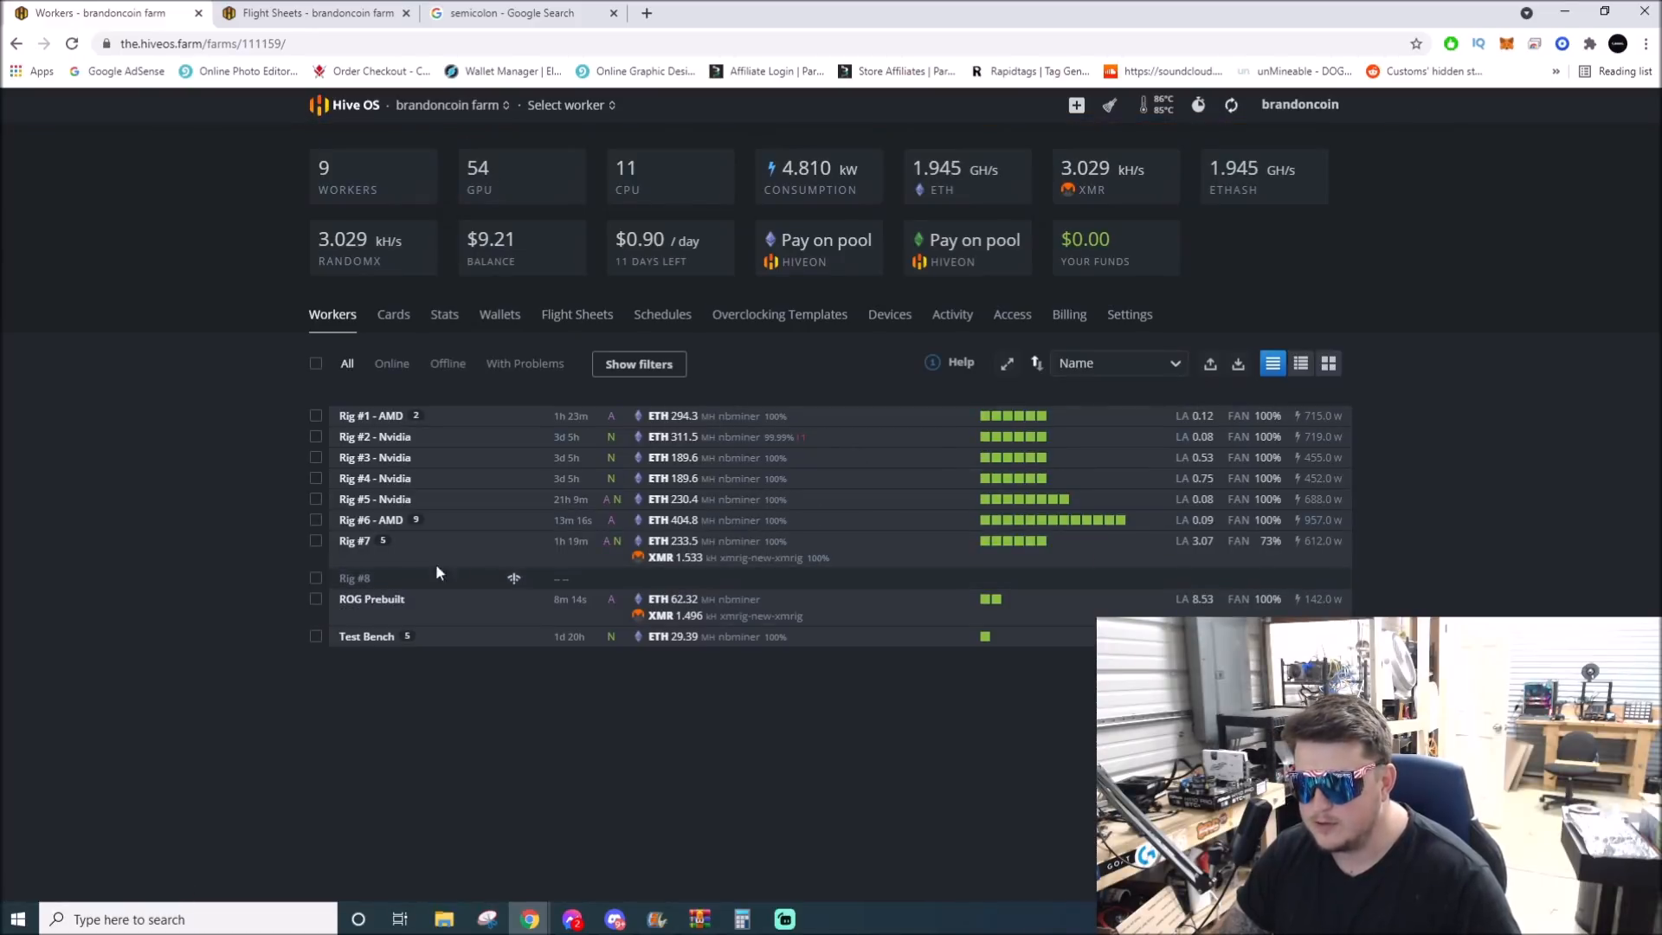
pyautogui.click(353, 542)
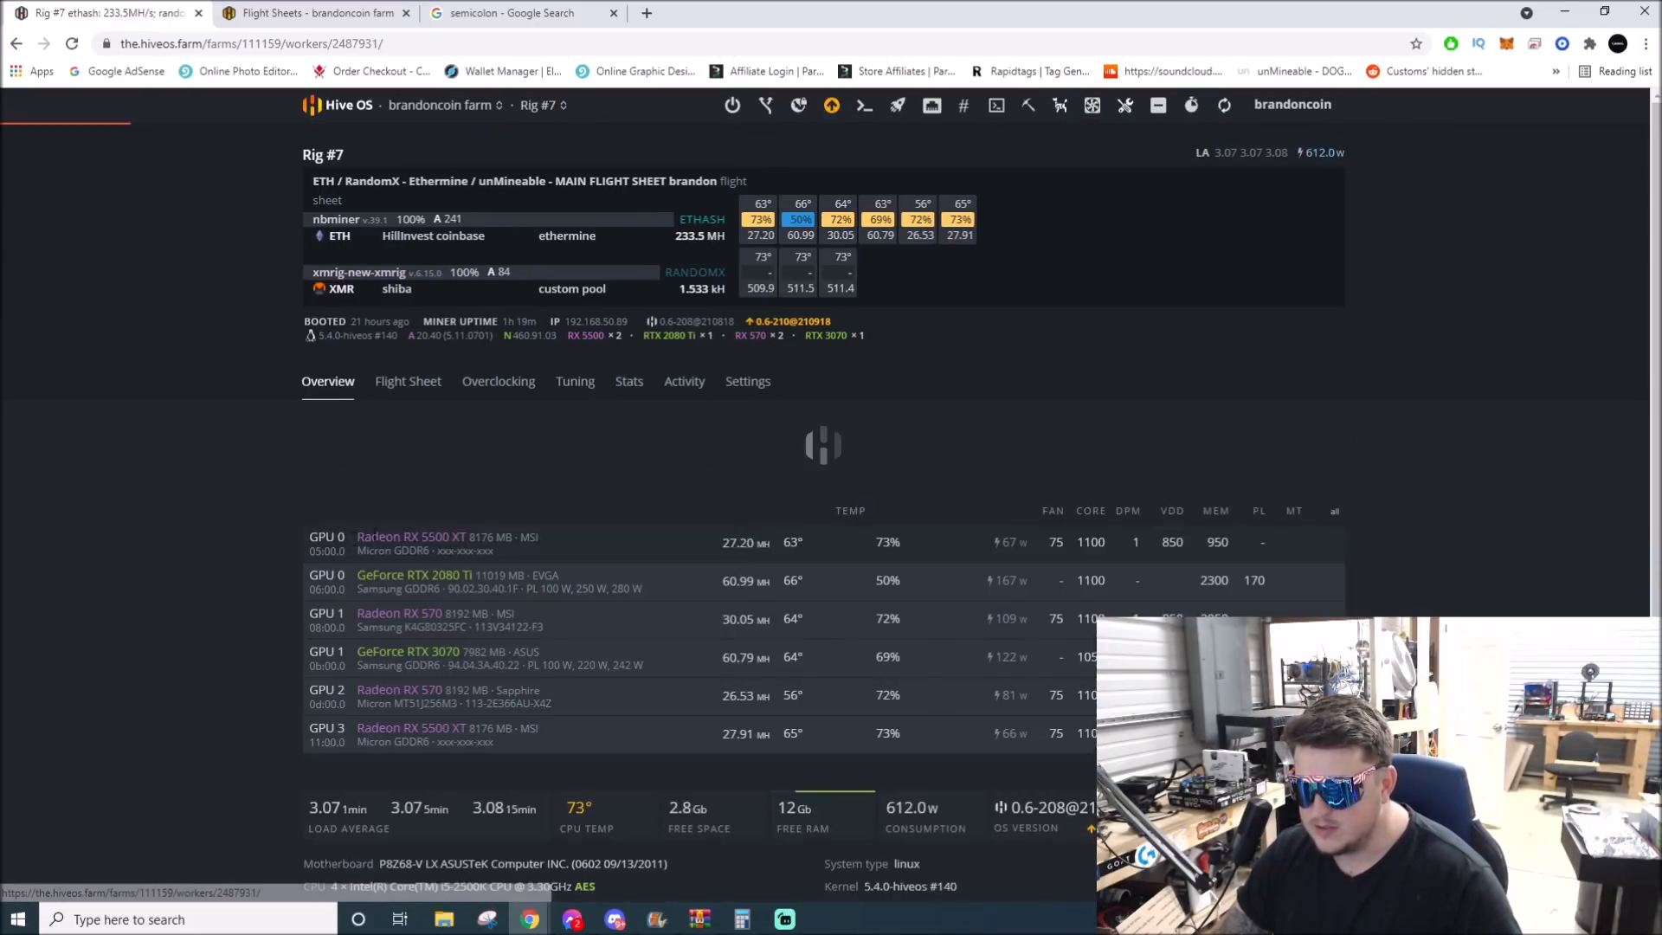
pyautogui.scroll(-3, 485, 603)
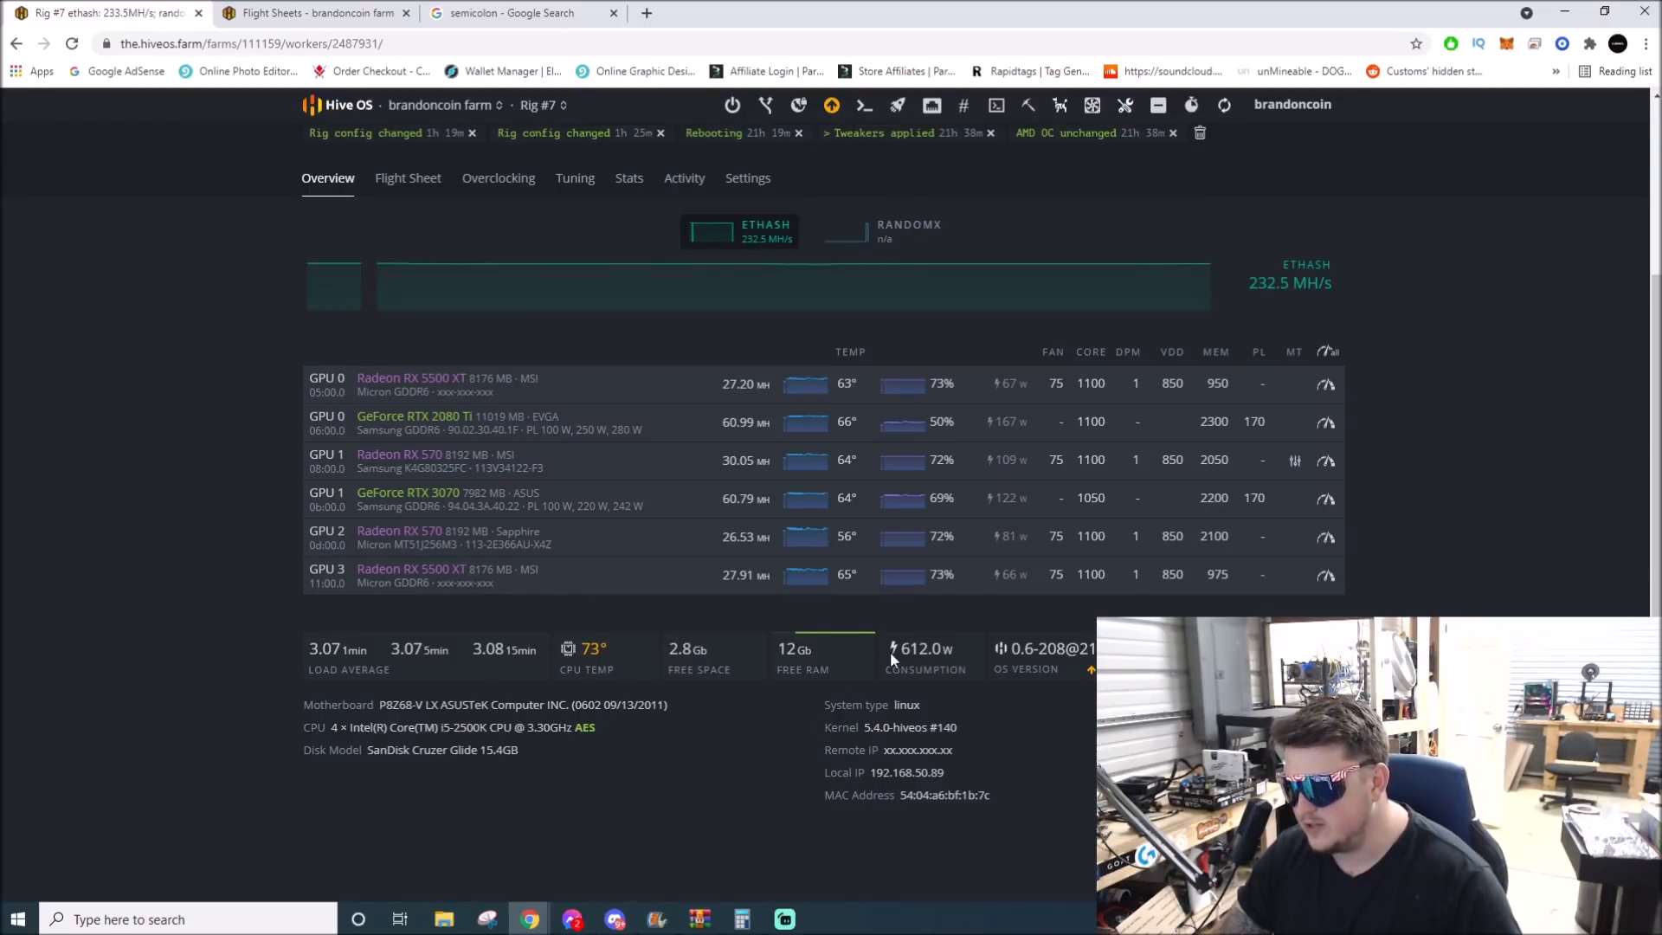
pyautogui.scroll(3, 813, 619)
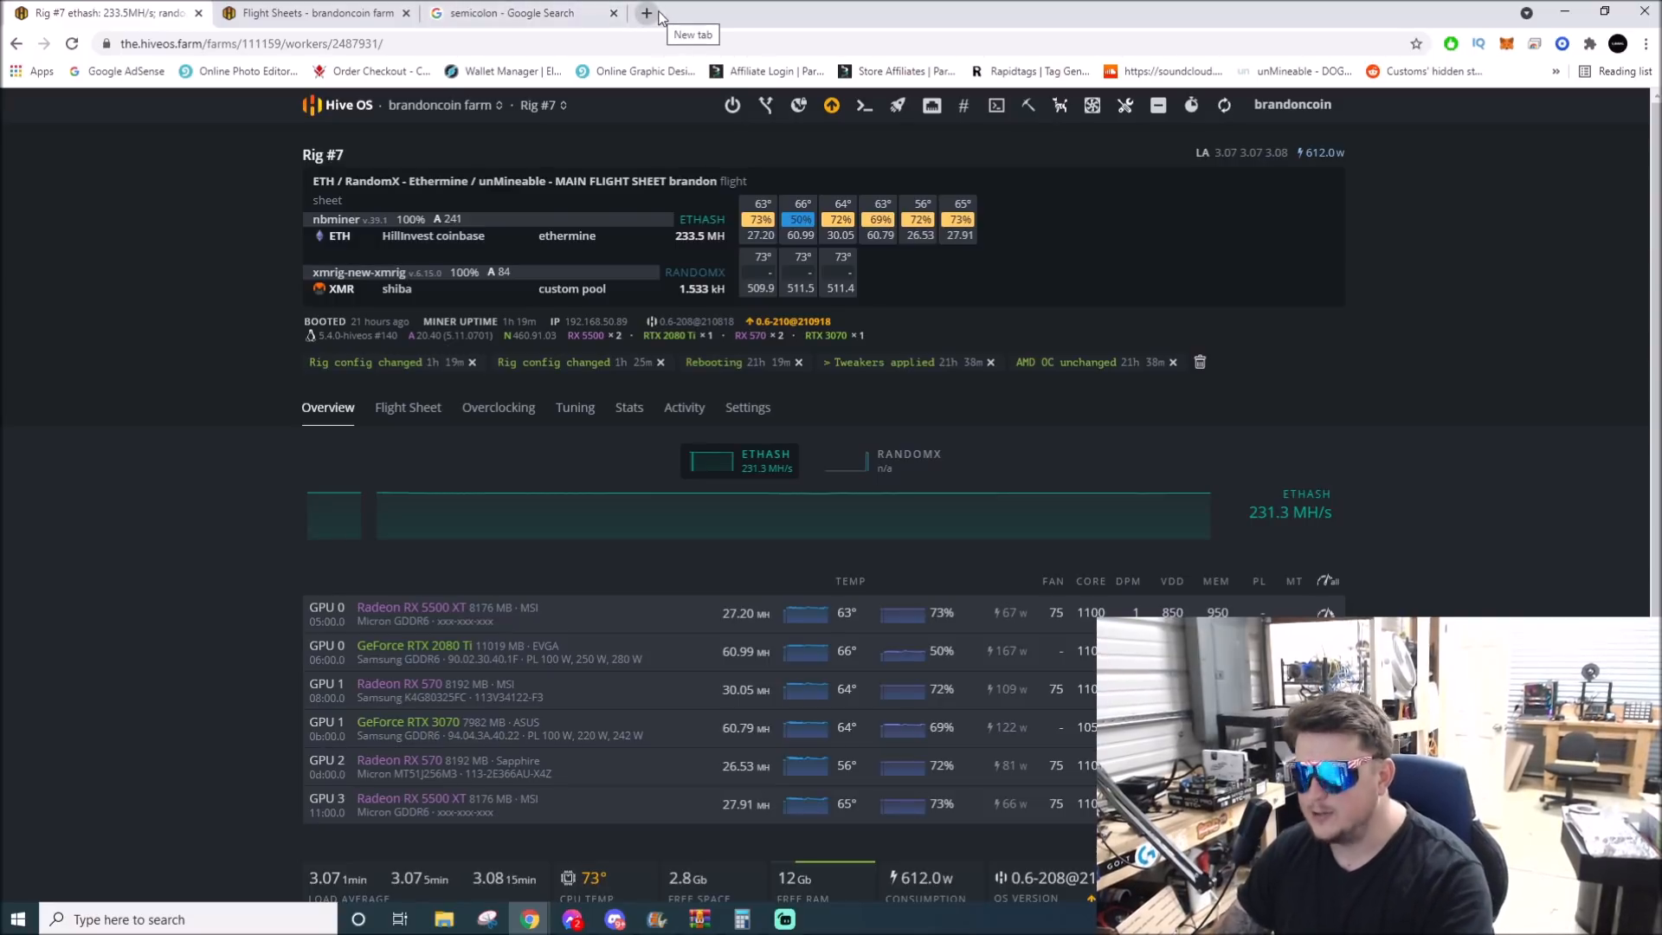
# Return to the second Hive OS flight sheets tab and close the XMRig (new) configuration
pyautogui.click(502, 13)
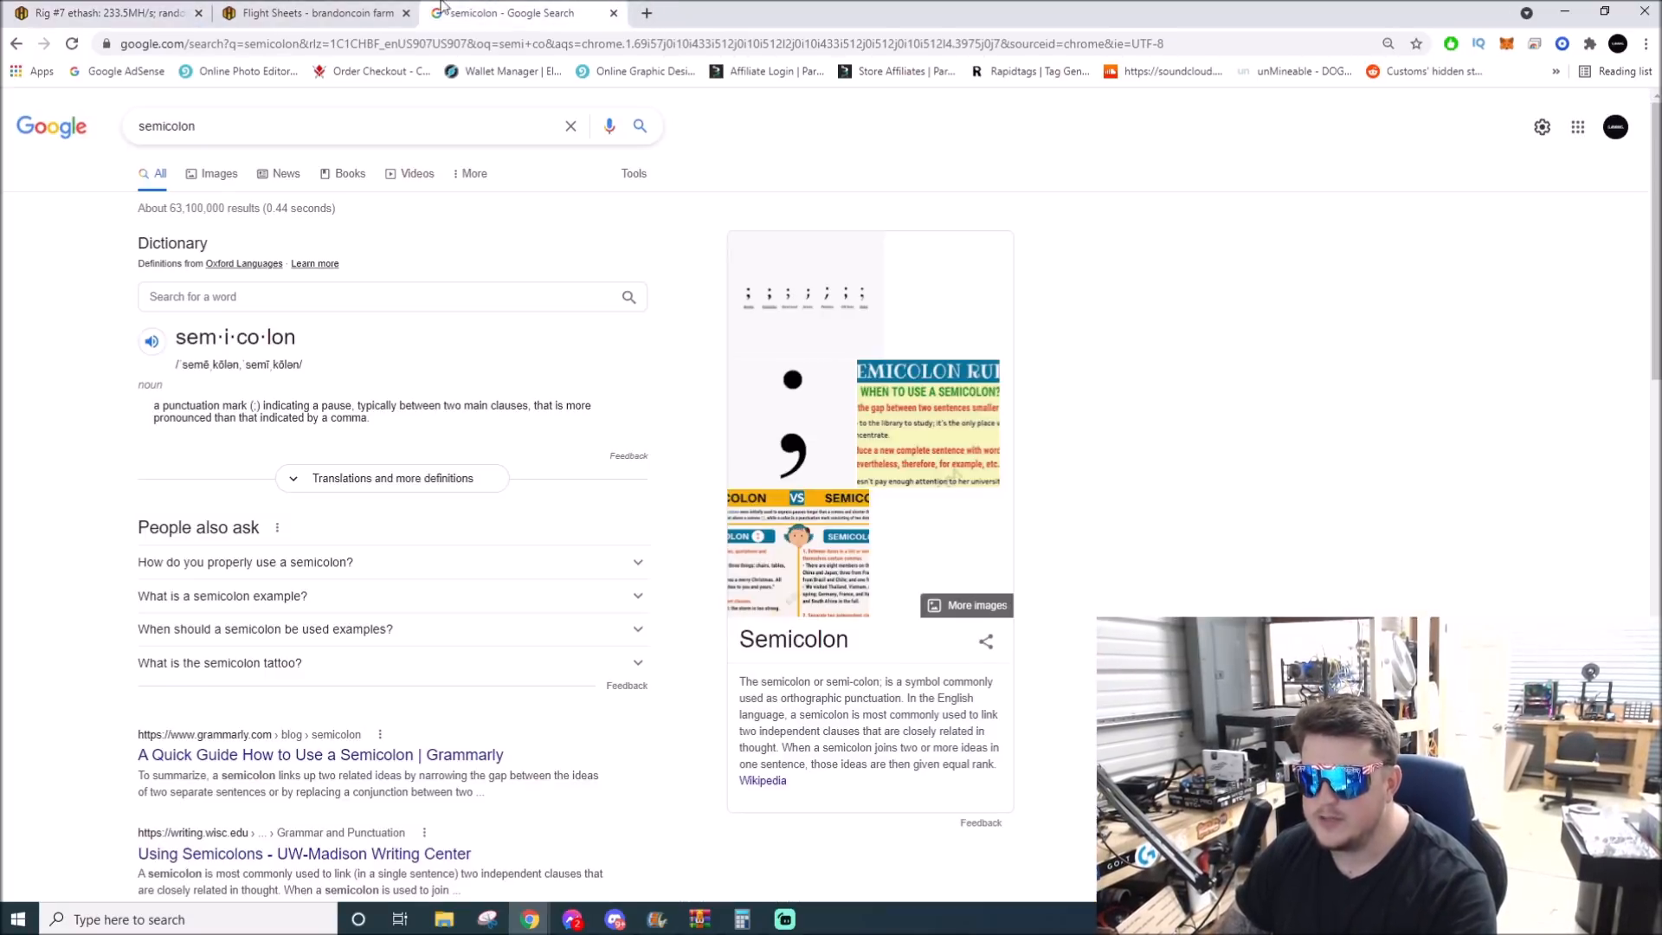
pyautogui.click(312, 13)
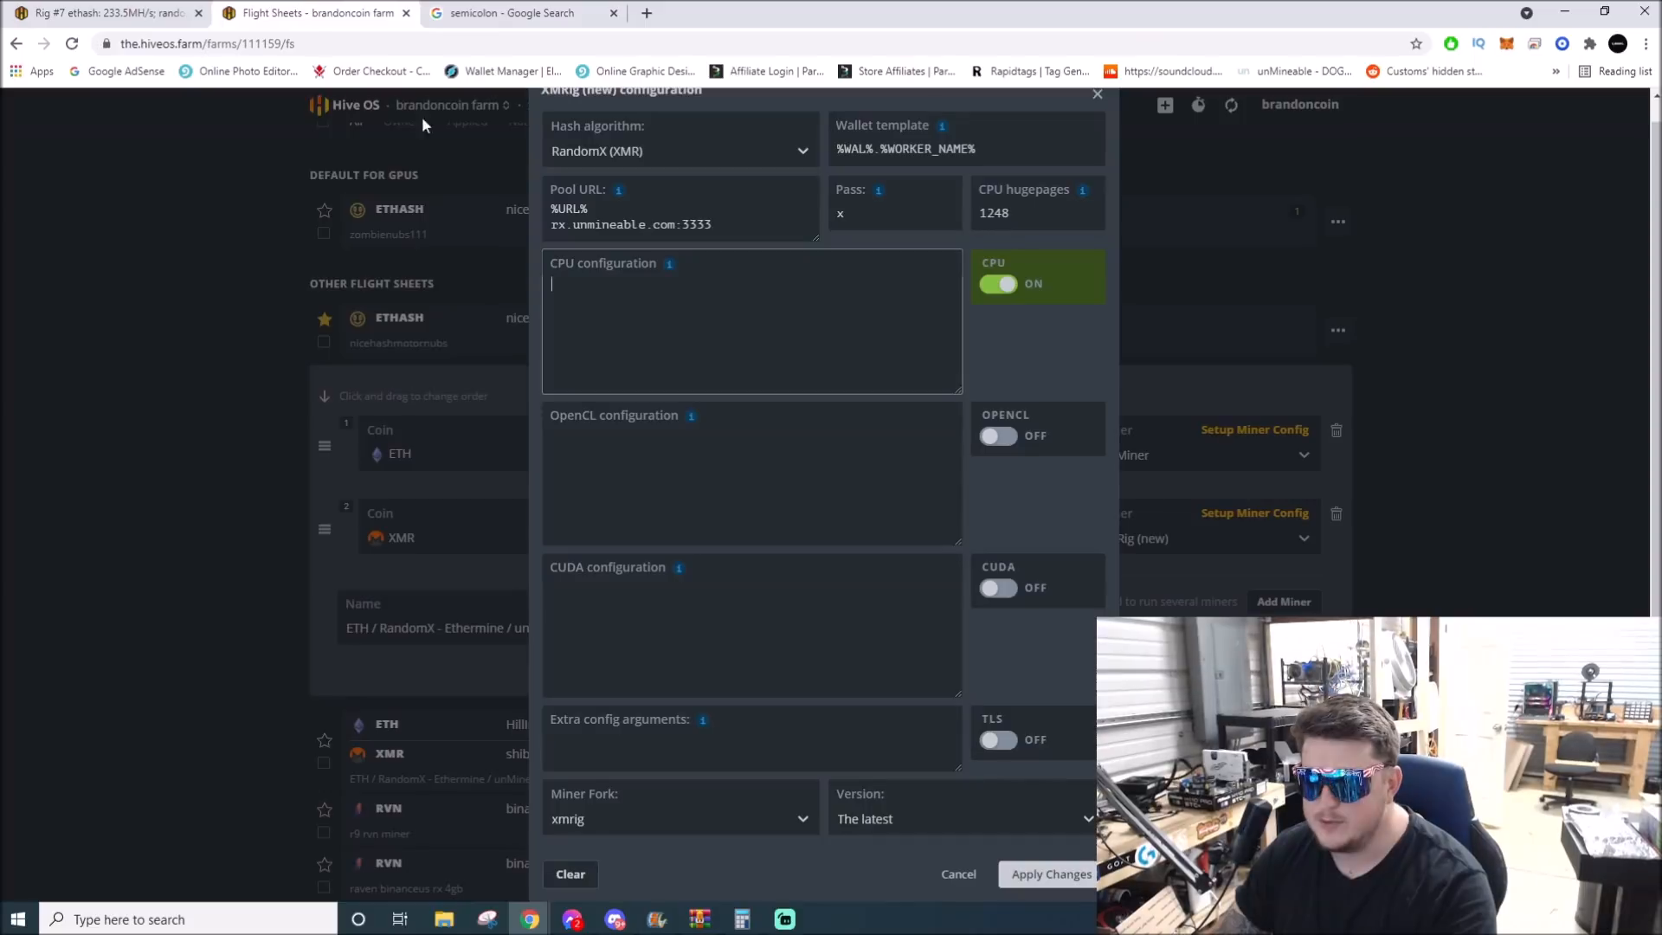
pyautogui.click(1097, 93)
# Filter the farm's wallets to XMR and copy the shiba wallet's address without the SHIB prefix
pyautogui.scroll(6, 552, 274)
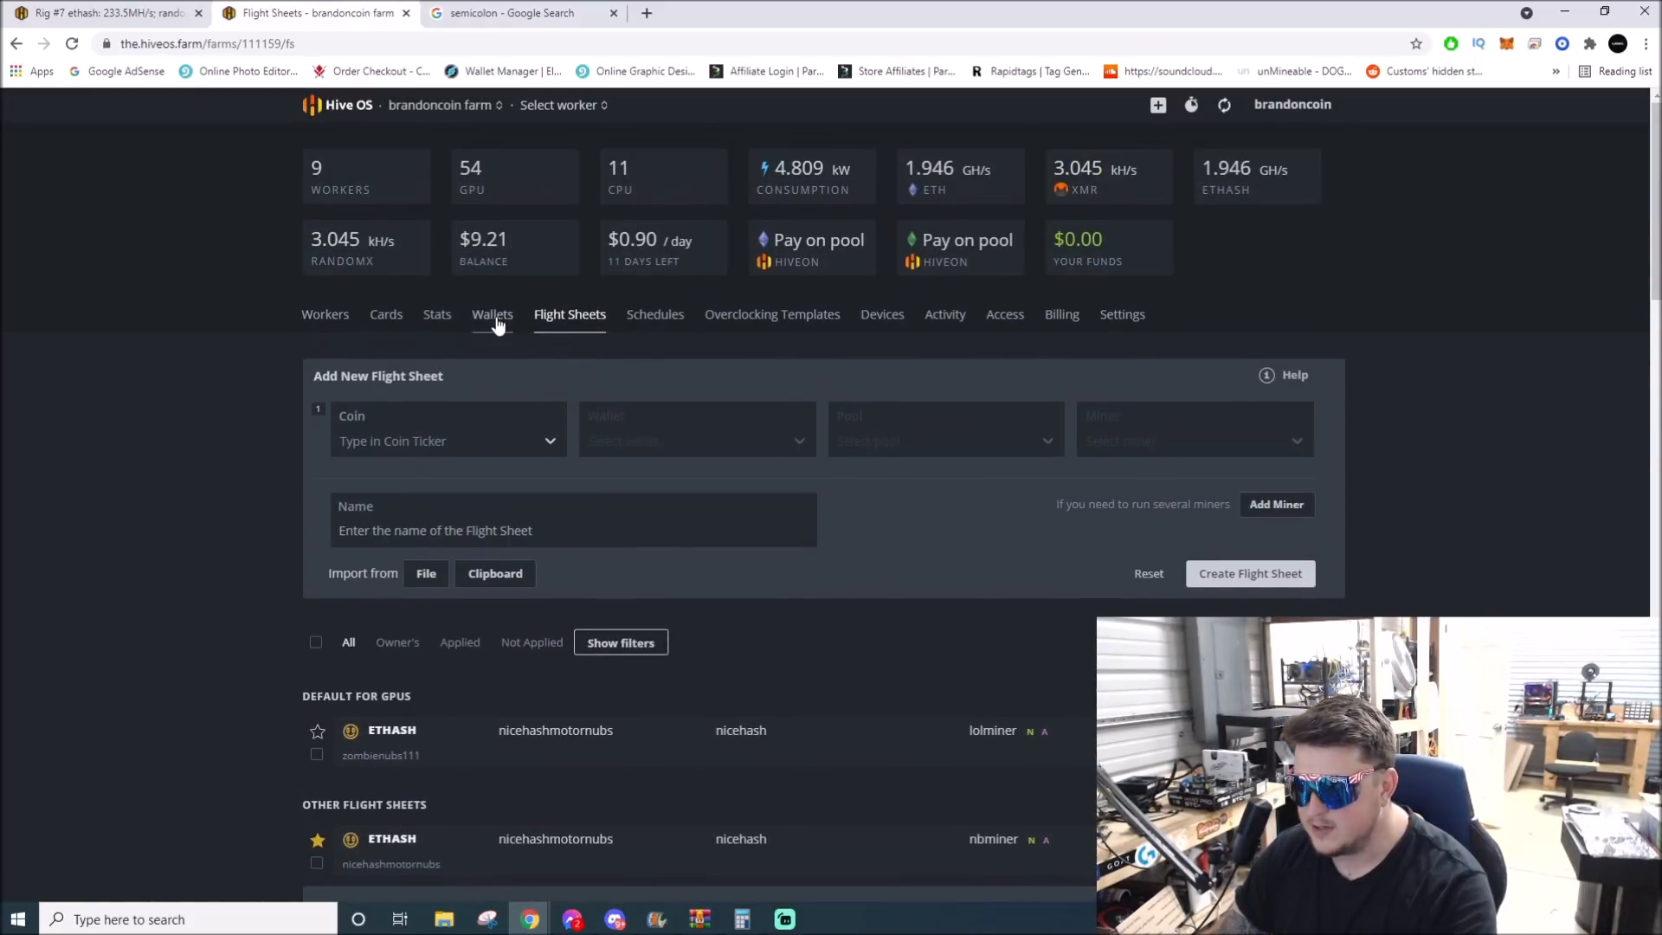
pyautogui.click(493, 316)
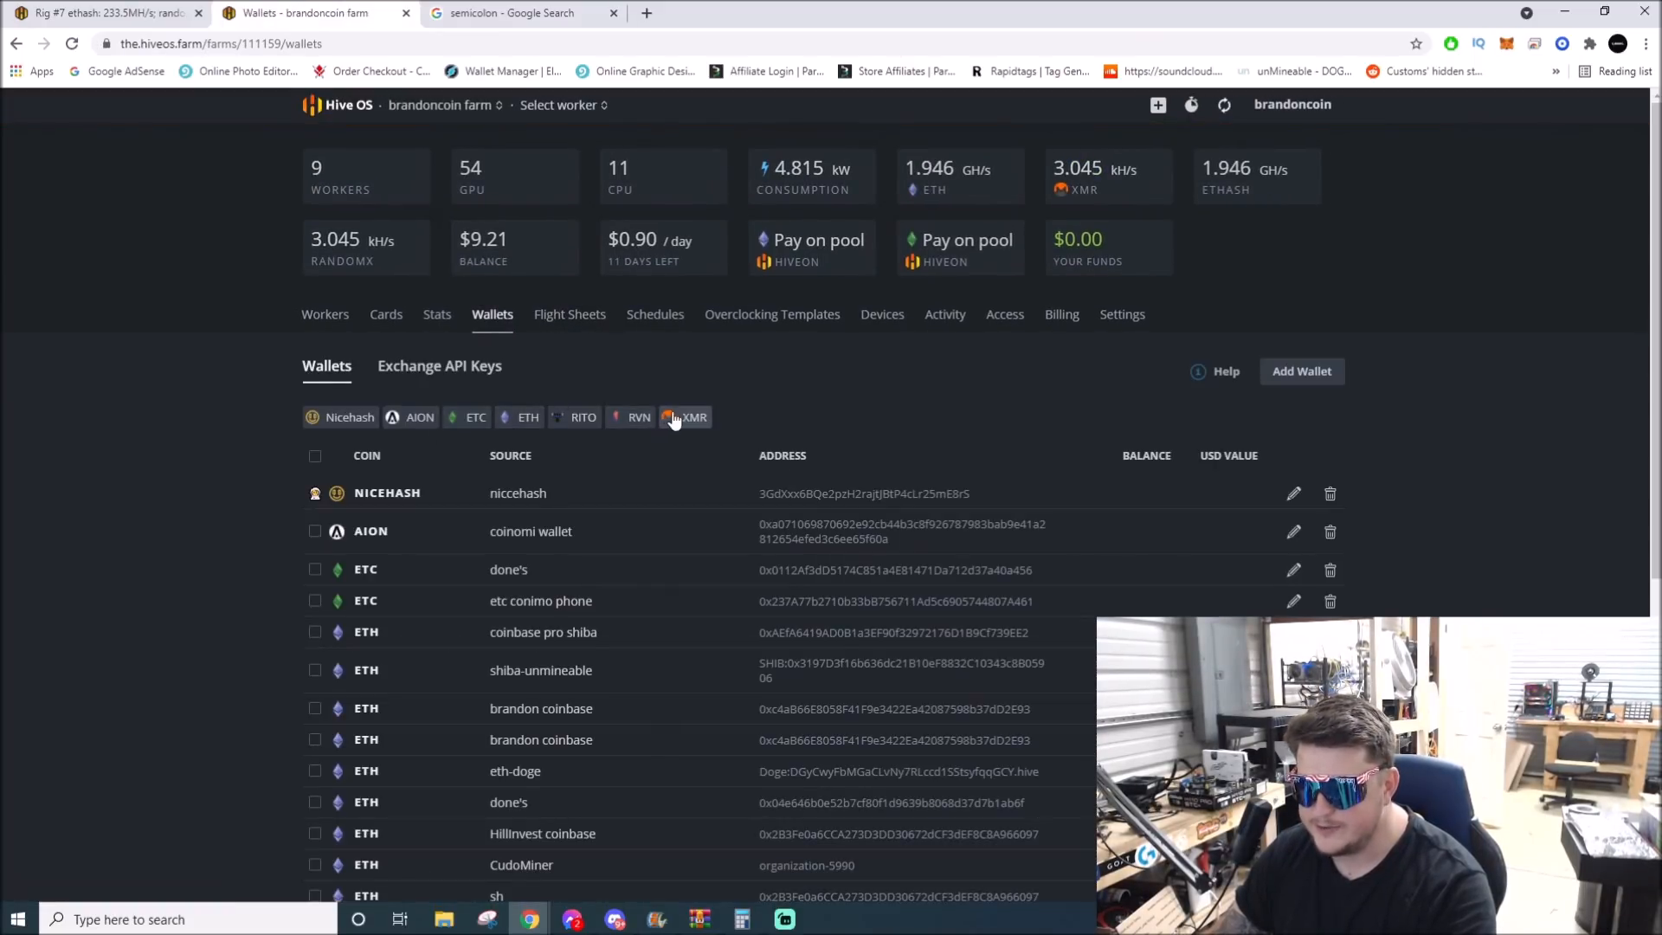
pyautogui.click(673, 419)
pyautogui.doubleClick(797, 501)
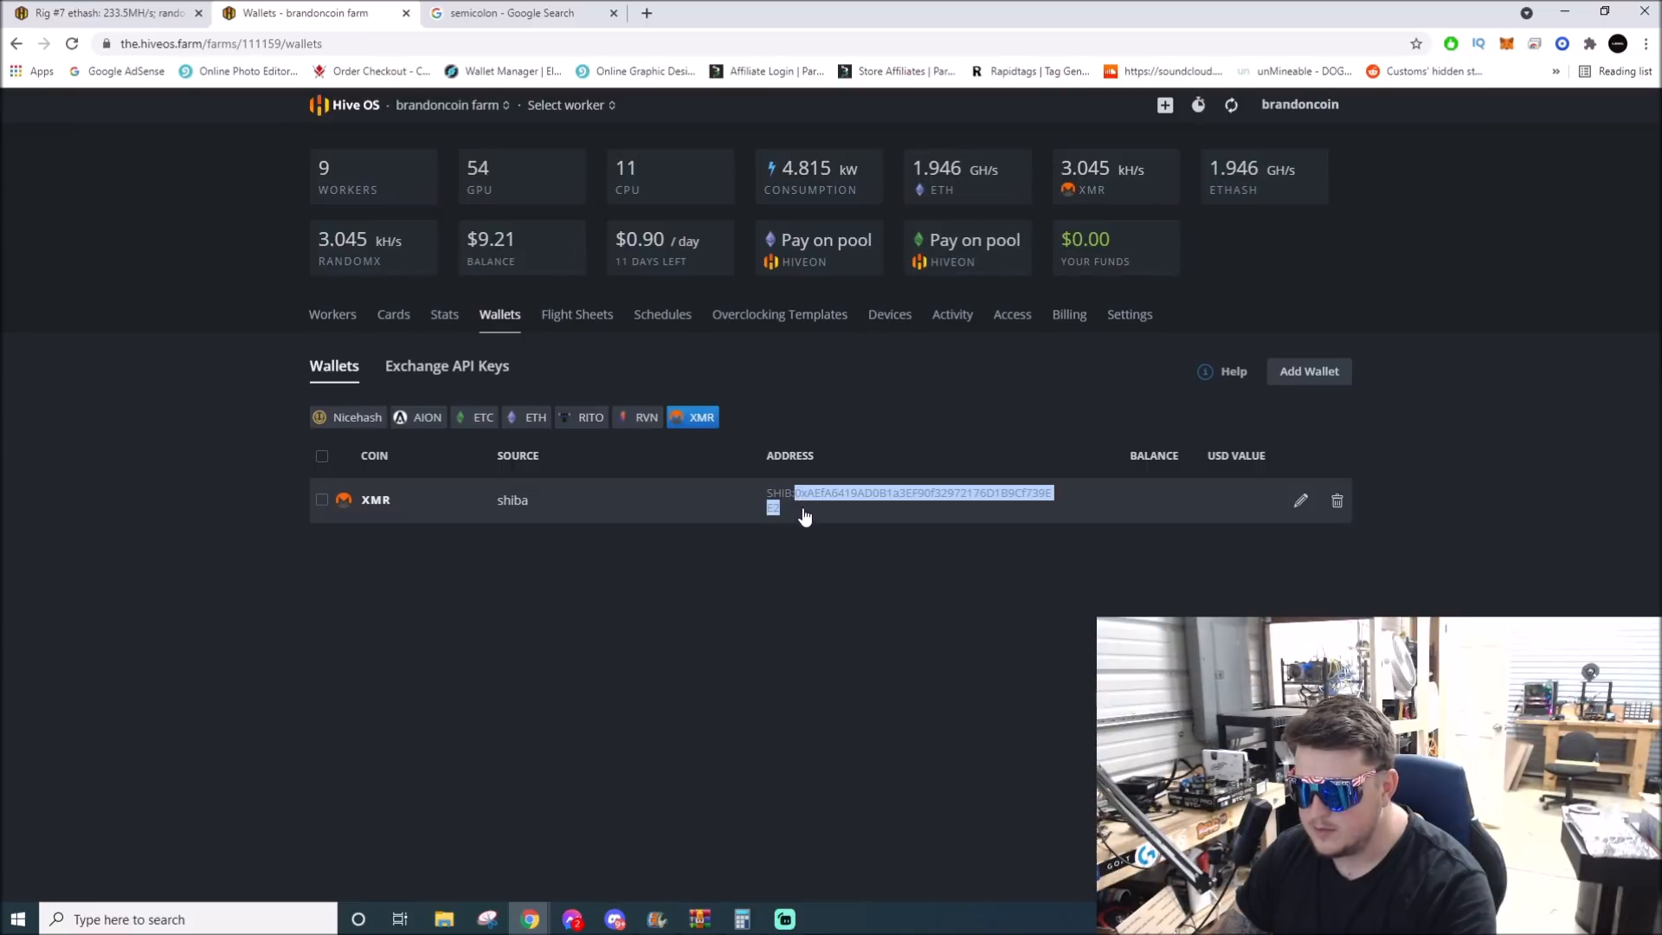
pyautogui.rightClick(821, 490)
pyautogui.click(863, 504)
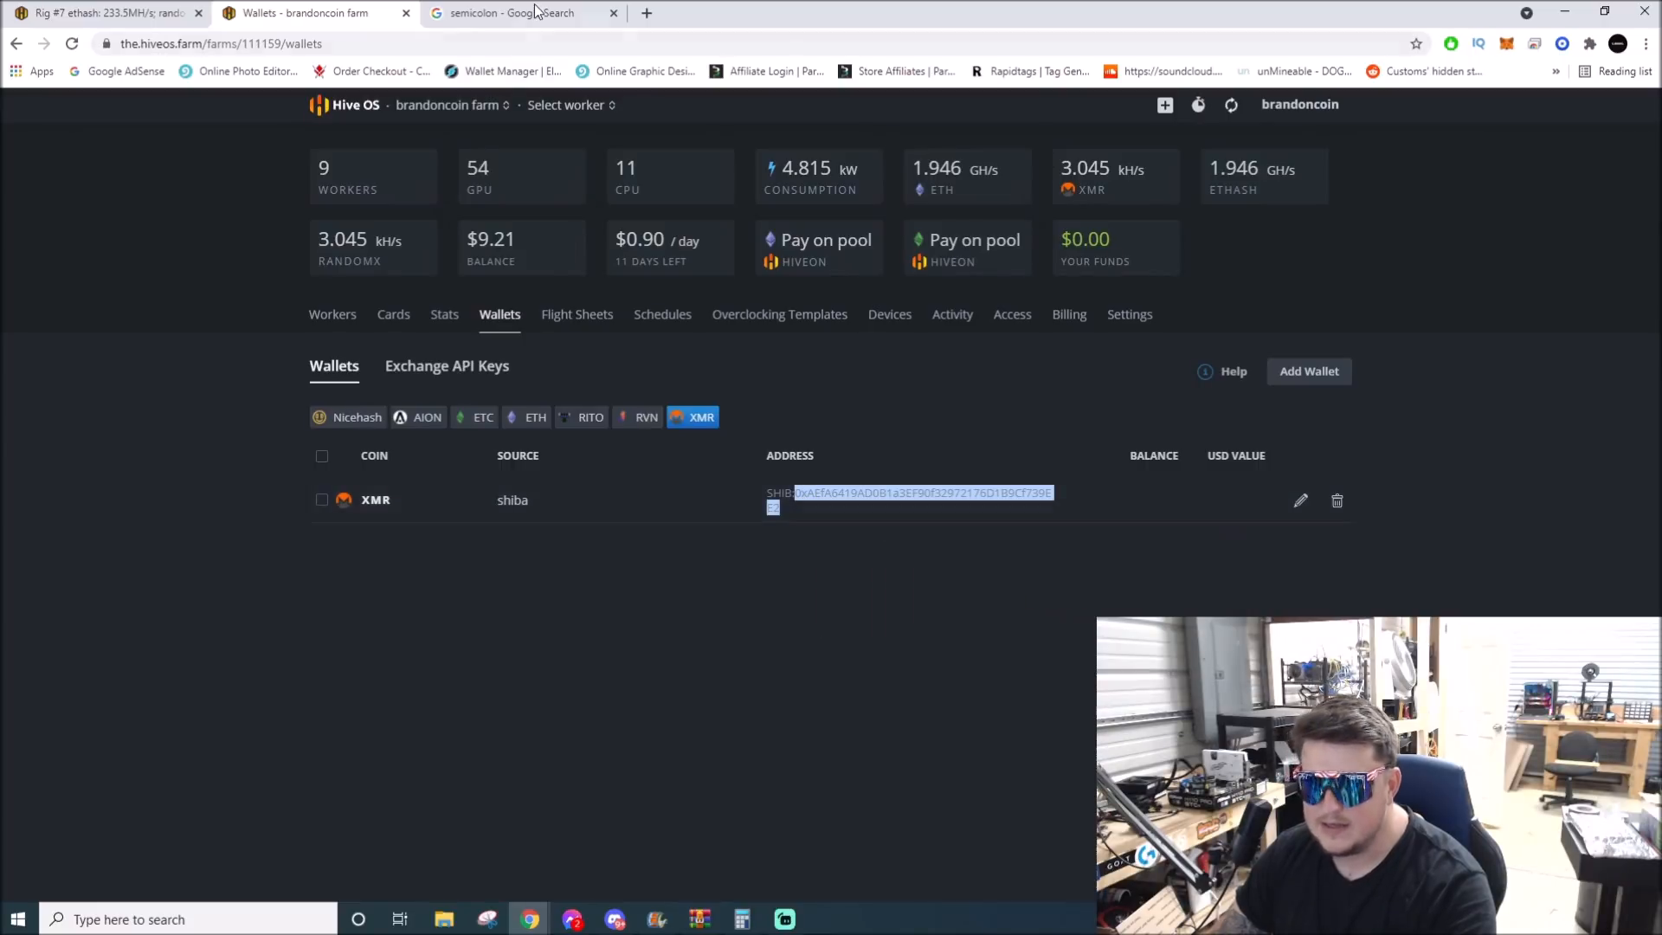
# Open unmineable.com/coins in the semicolon search tab, choose SHIBA INU and look up the mining stats for the copied wallet address
pyautogui.click(512, 13)
pyautogui.click(512, 47)
pyautogui.write('unm')
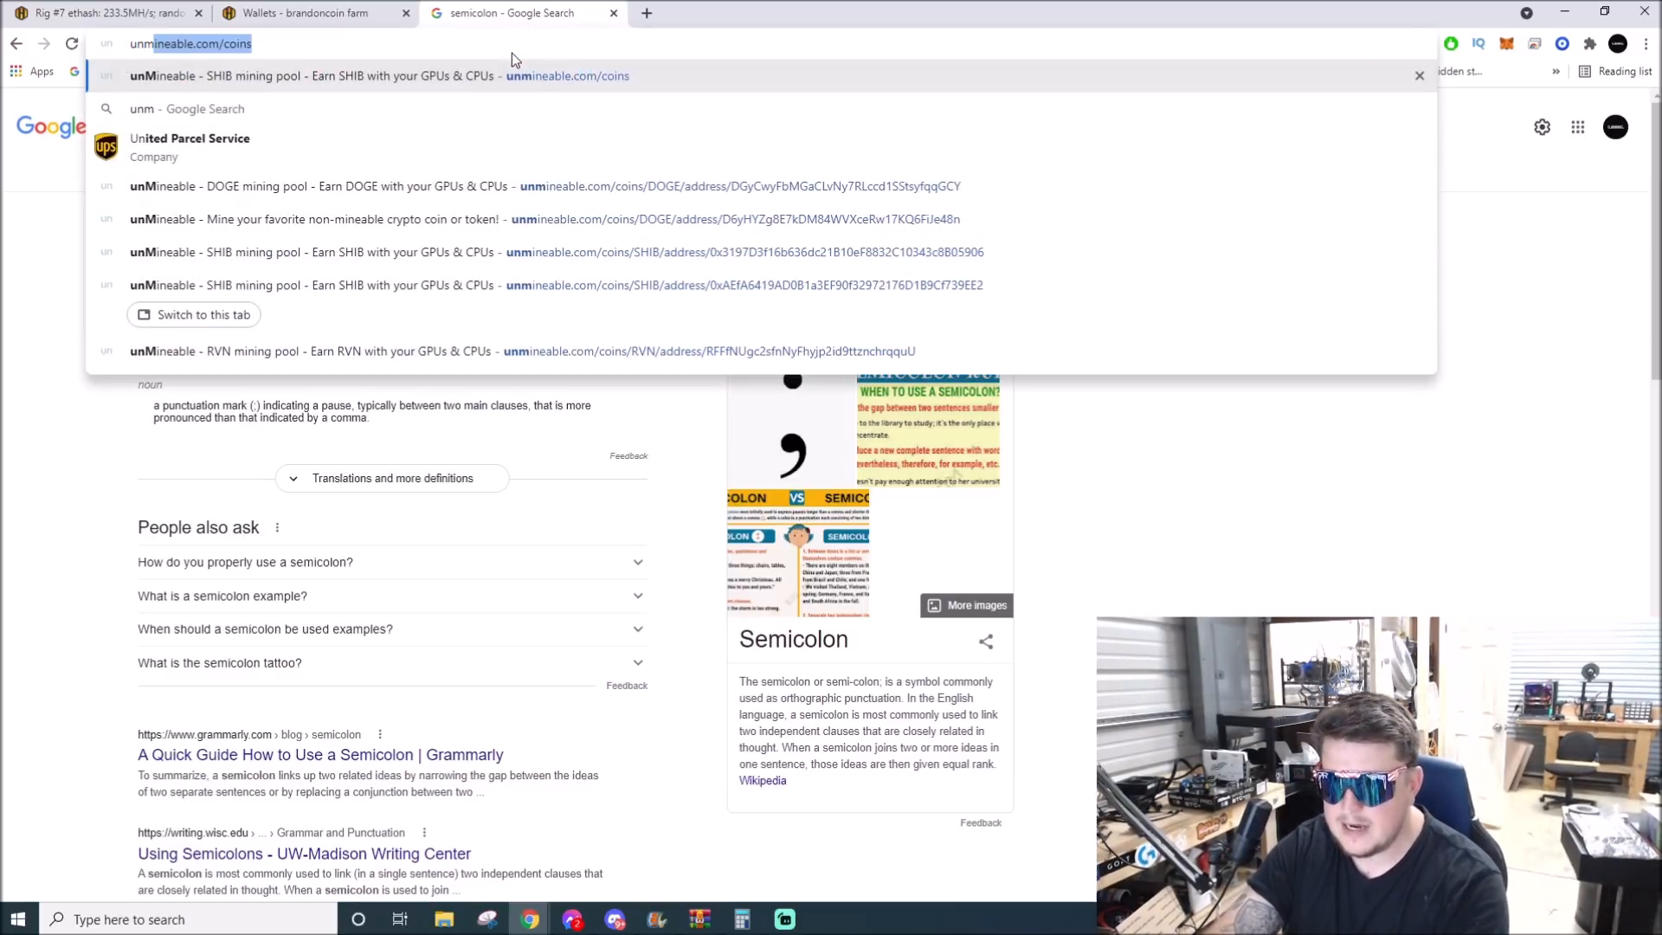
pyautogui.press('Return')
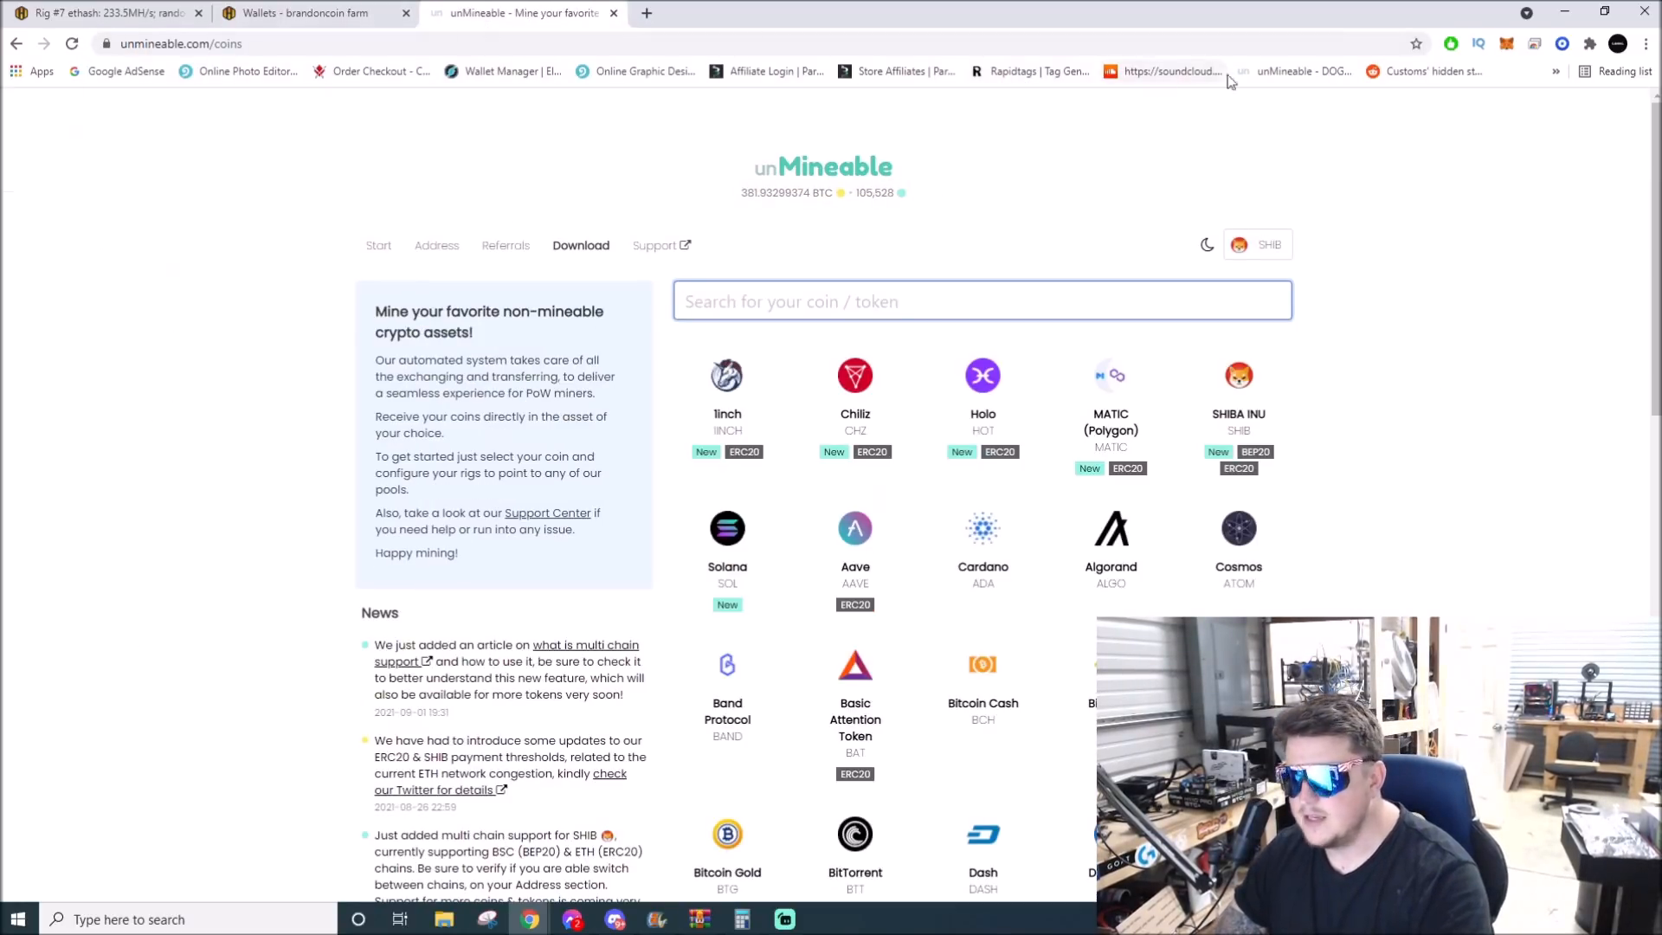
pyautogui.click(1258, 377)
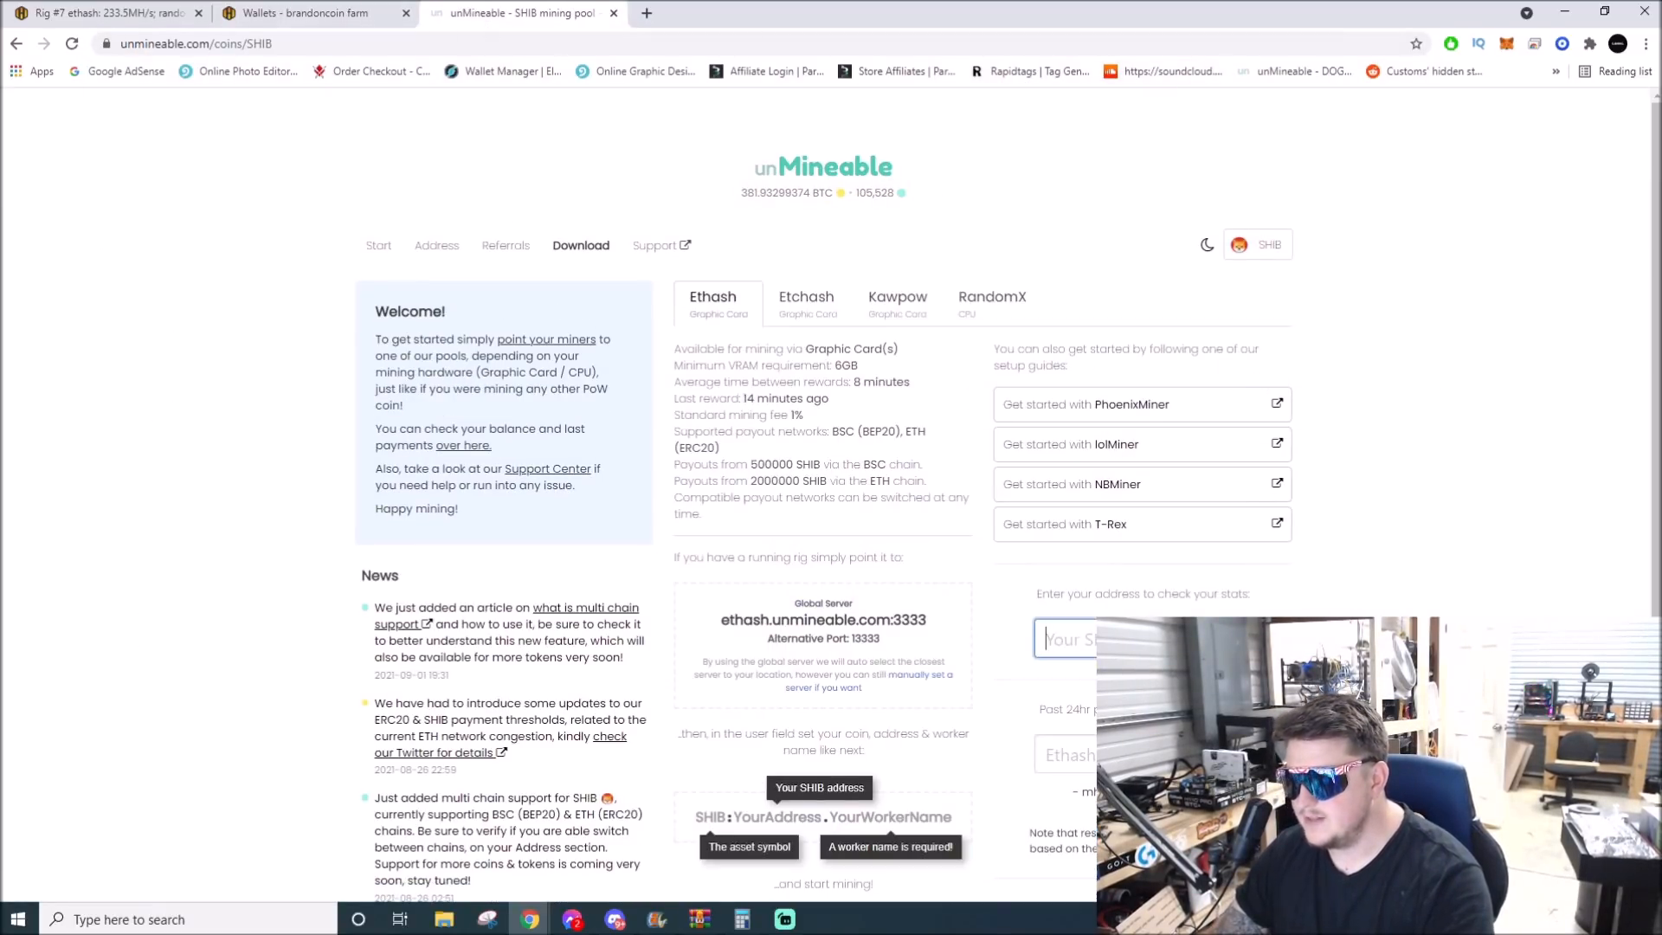
pyautogui.rightClick(1112, 621)
pyautogui.click(1189, 495)
pyautogui.press('Return')
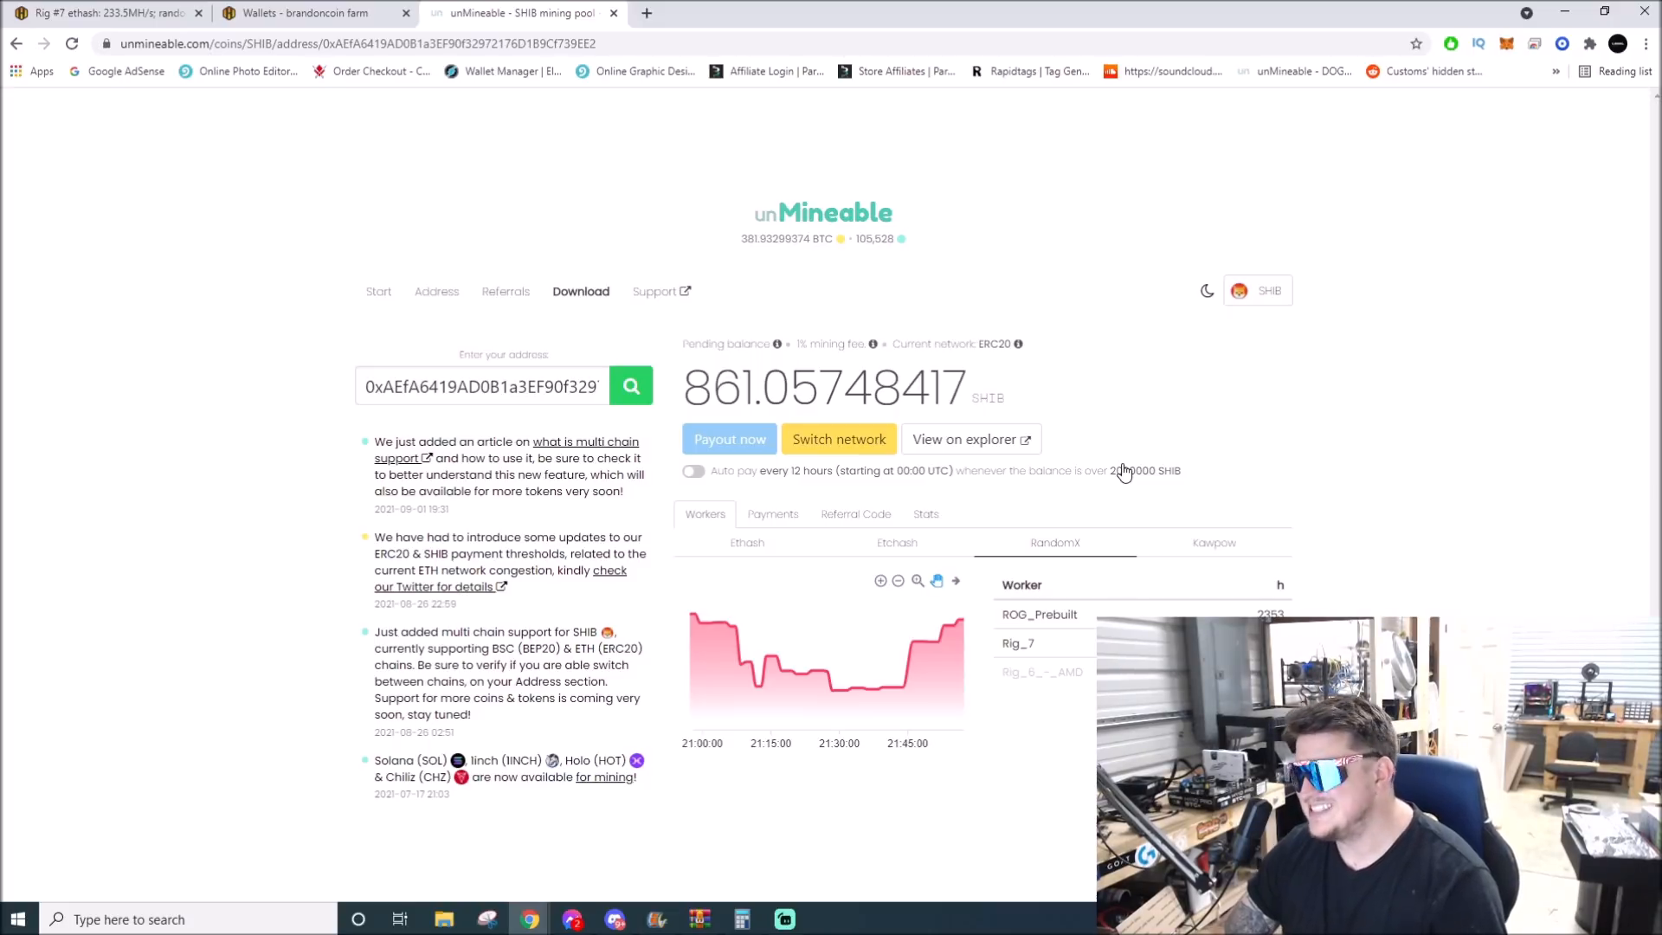
# Search Google for "shiba price" in a new tab and open CoinMarketCap's SHIBA INU price page
pyautogui.click(647, 14)
pyautogui.write('shiba pr')
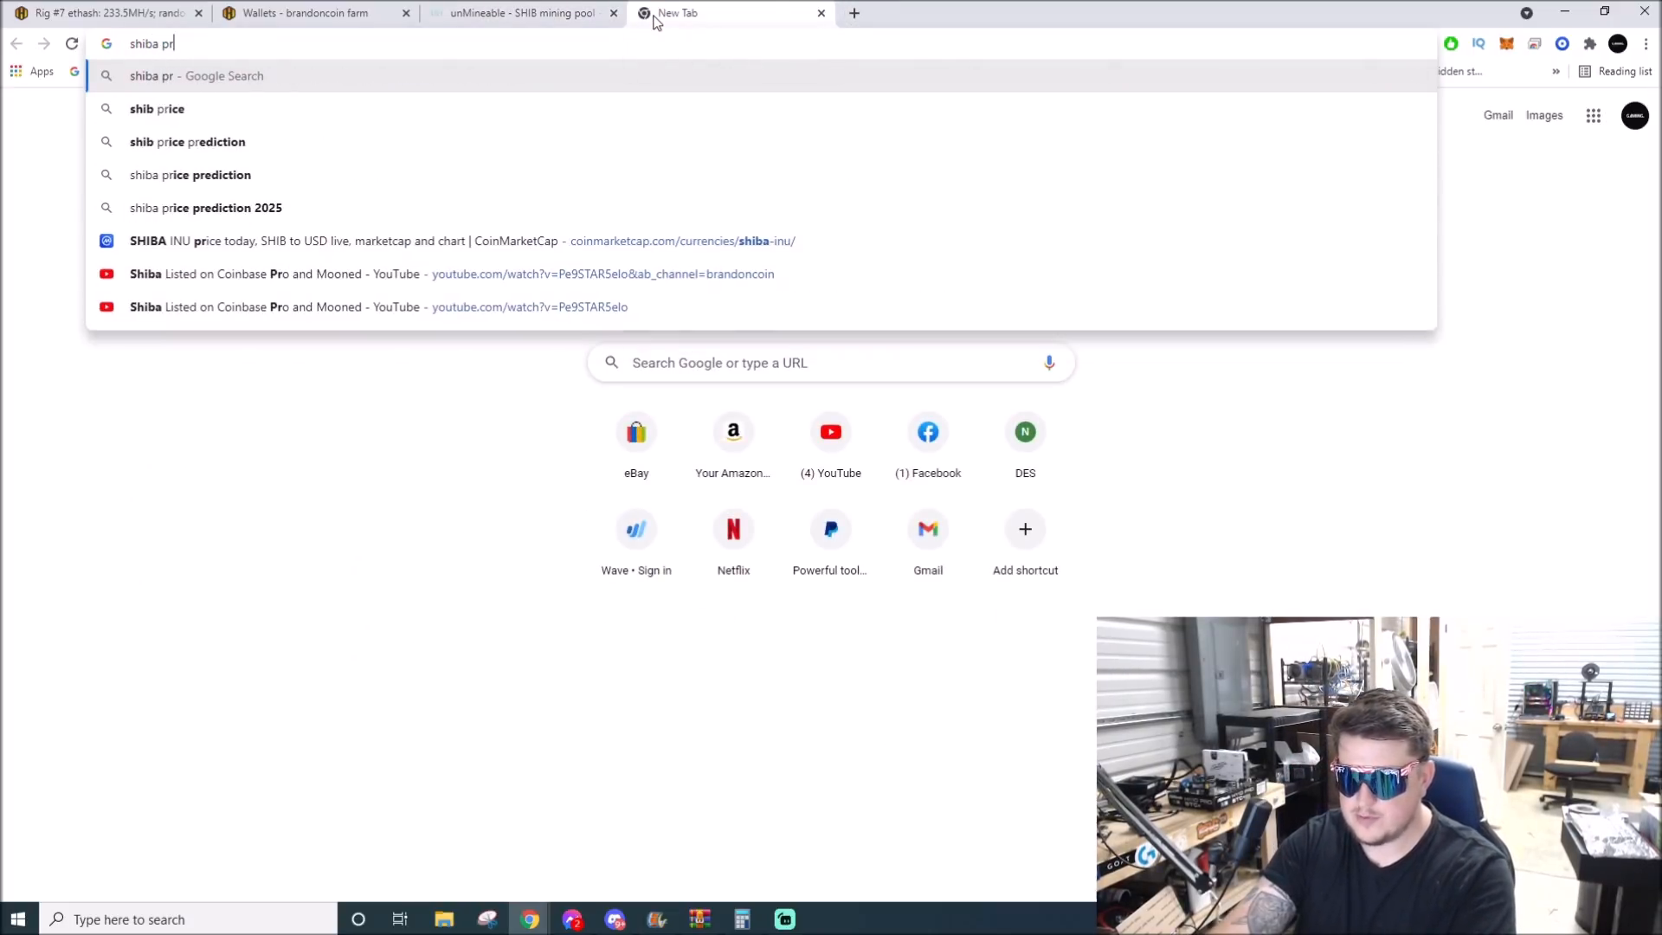
pyautogui.write('ice')
pyautogui.press('Return')
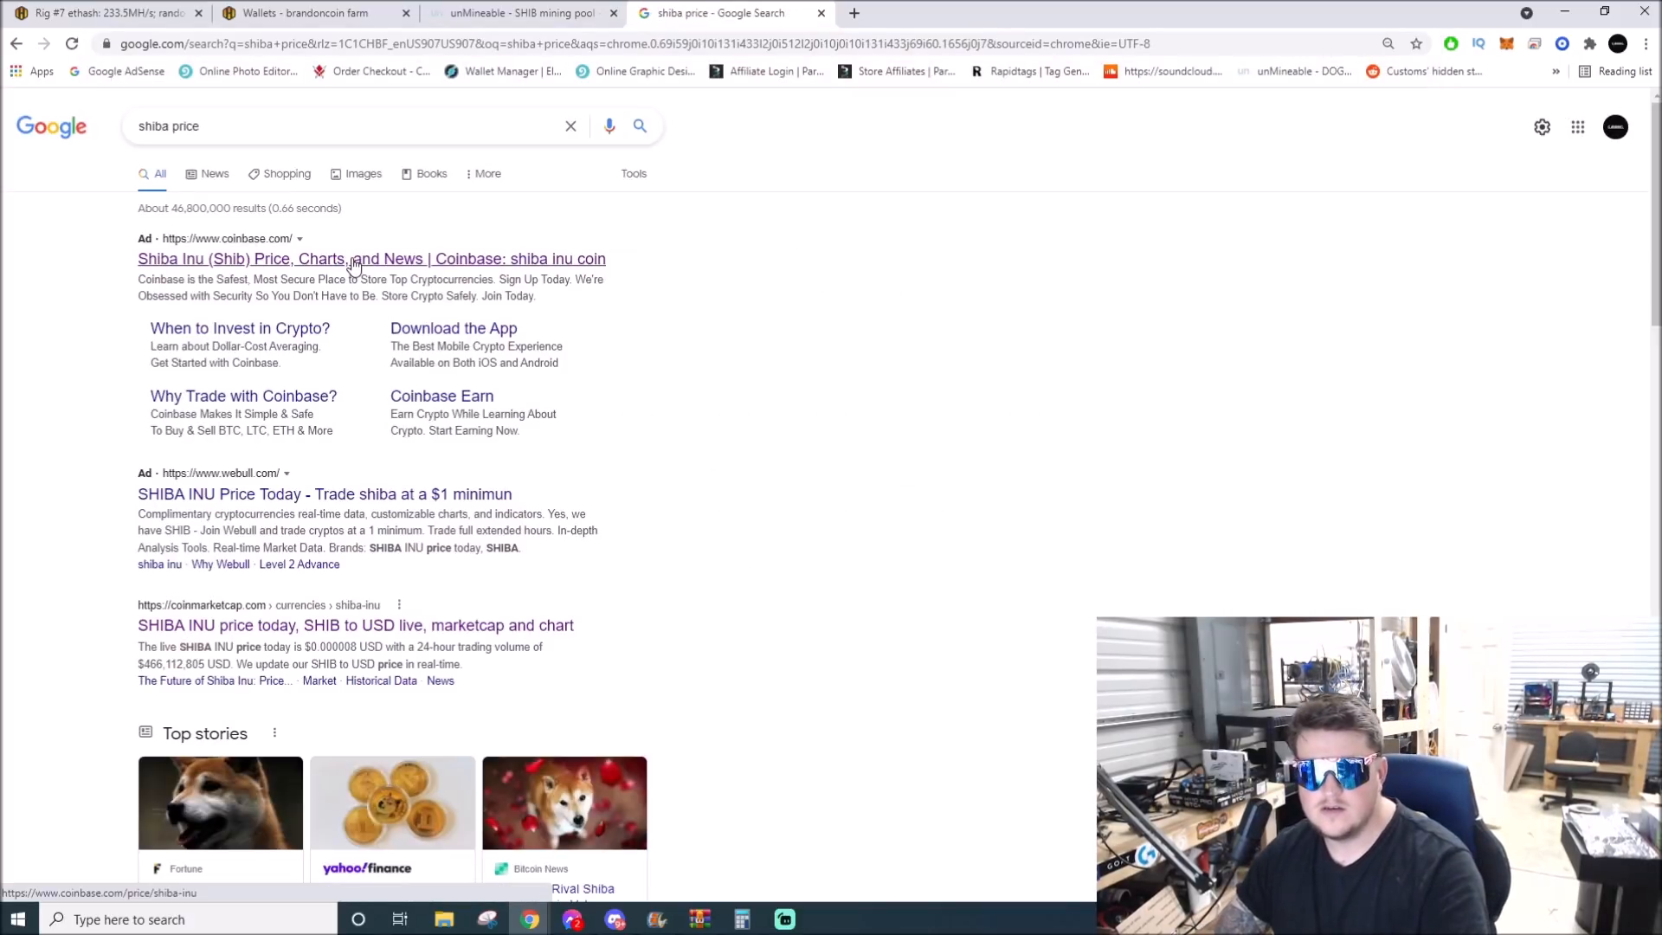
pyautogui.click(294, 629)
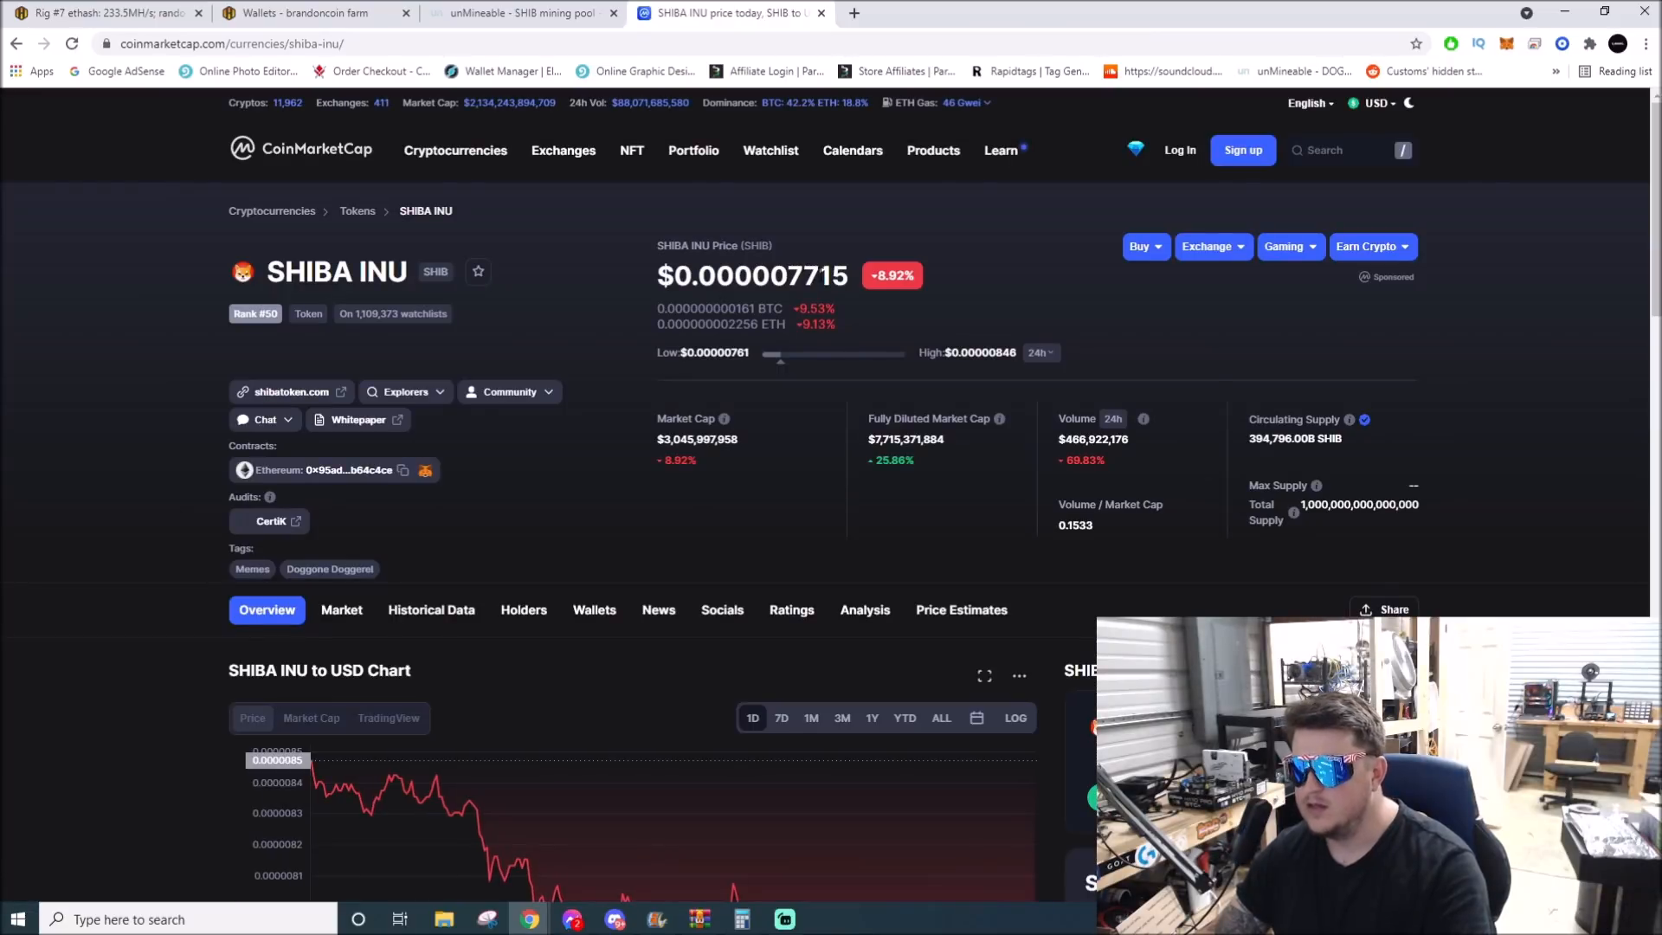
# Open Calculator and copy the SHIBA INU price of 0.000007715 from CoinMarketCap into it
pyautogui.click(281, 918)
pyautogui.write('cal')
pyautogui.press('Return')
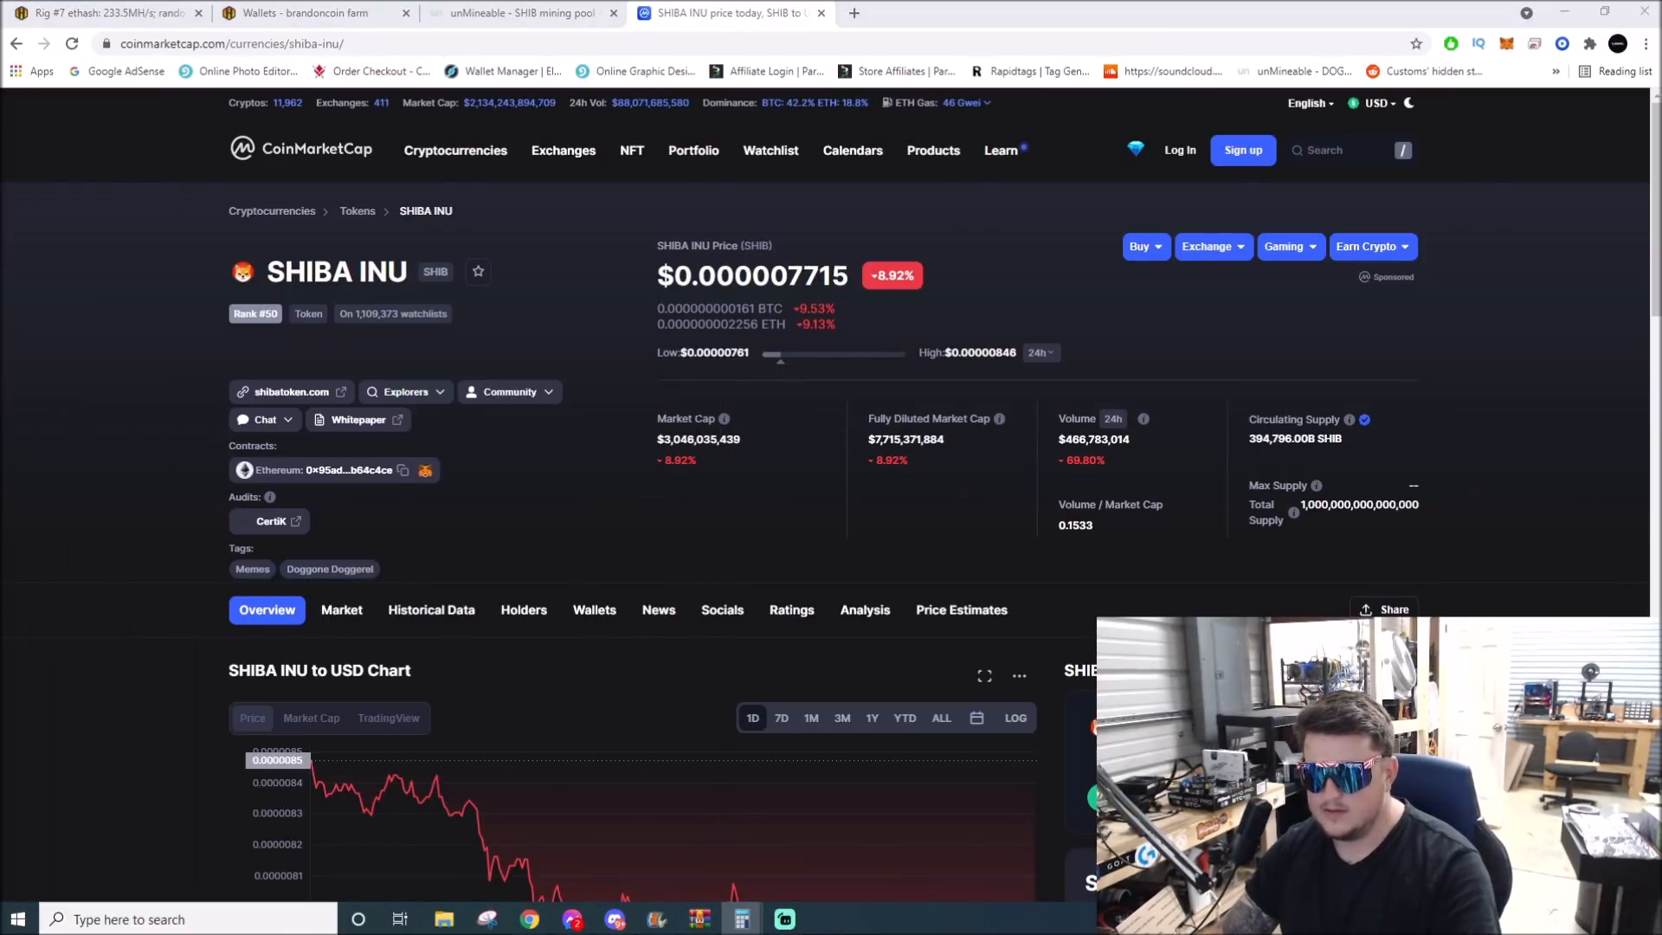
pyautogui.moveTo(674, 278); pyautogui.dragTo(841, 277)
pyautogui.rightClick(831, 276)
pyautogui.click(857, 285)
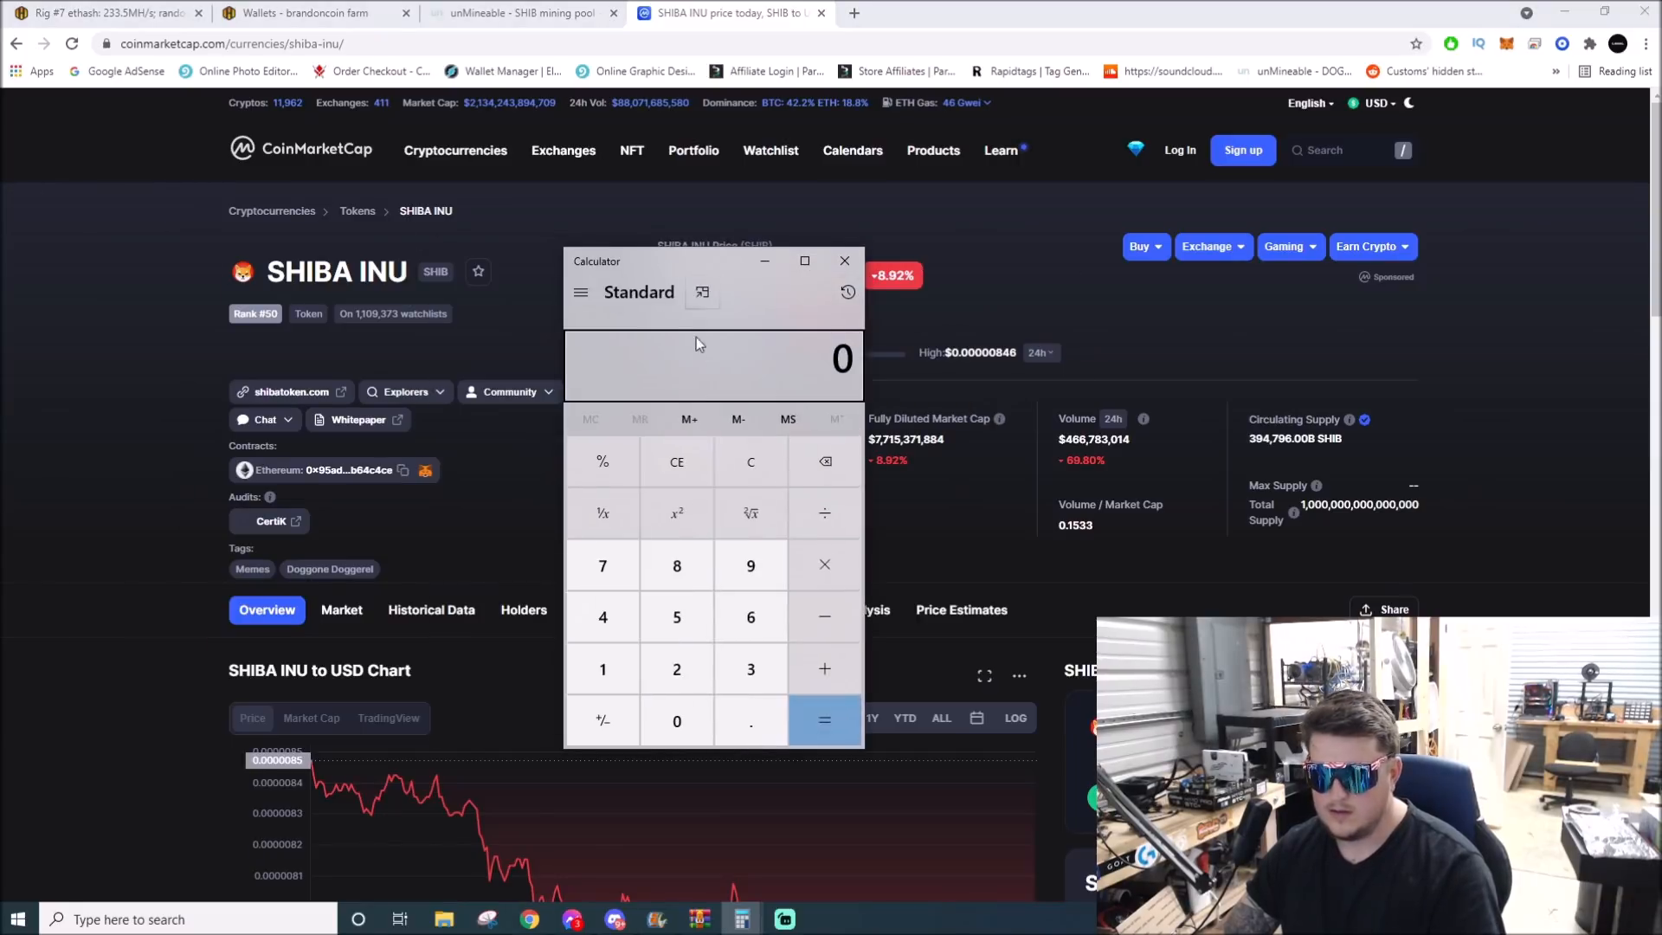
pyautogui.hotkey('ctrl', 'v')
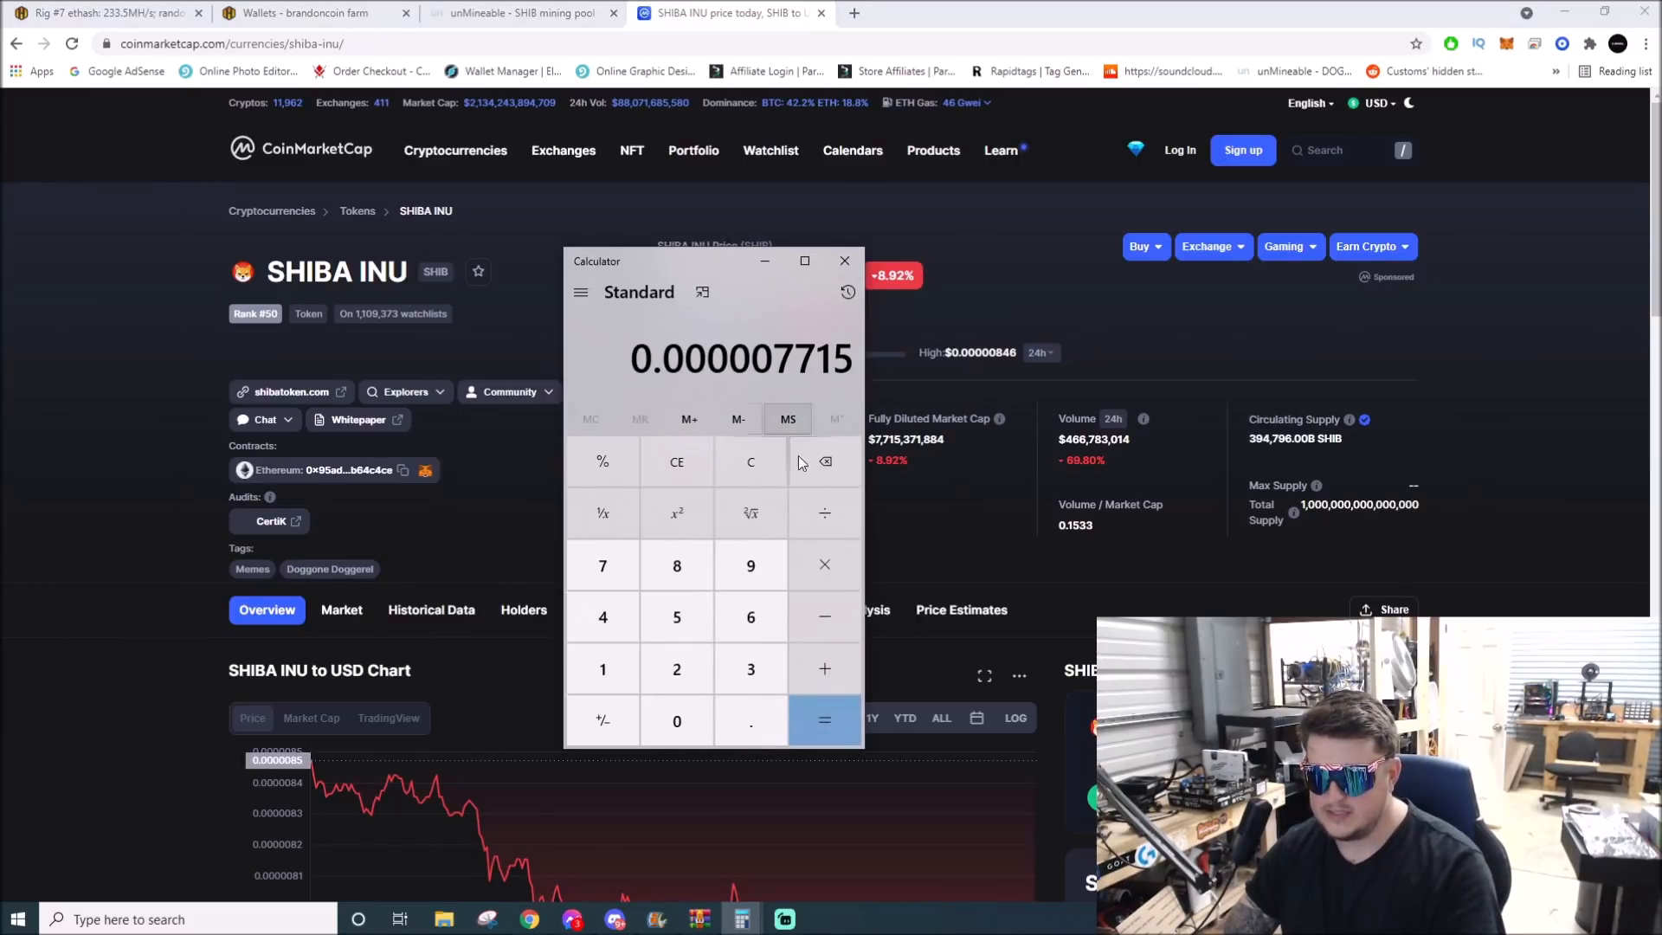
# Multiply the SHIB price in Calculator by the 2000000 SHIB payout threshold
pyautogui.click(824, 564)
pyautogui.click(688, 671)
pyautogui.click(678, 729)
pyautogui.click(677, 730)
pyautogui.click(678, 730)
pyautogui.click(679, 729)
pyautogui.click(679, 730)
pyautogui.click(679, 729)
pyautogui.click(825, 720)
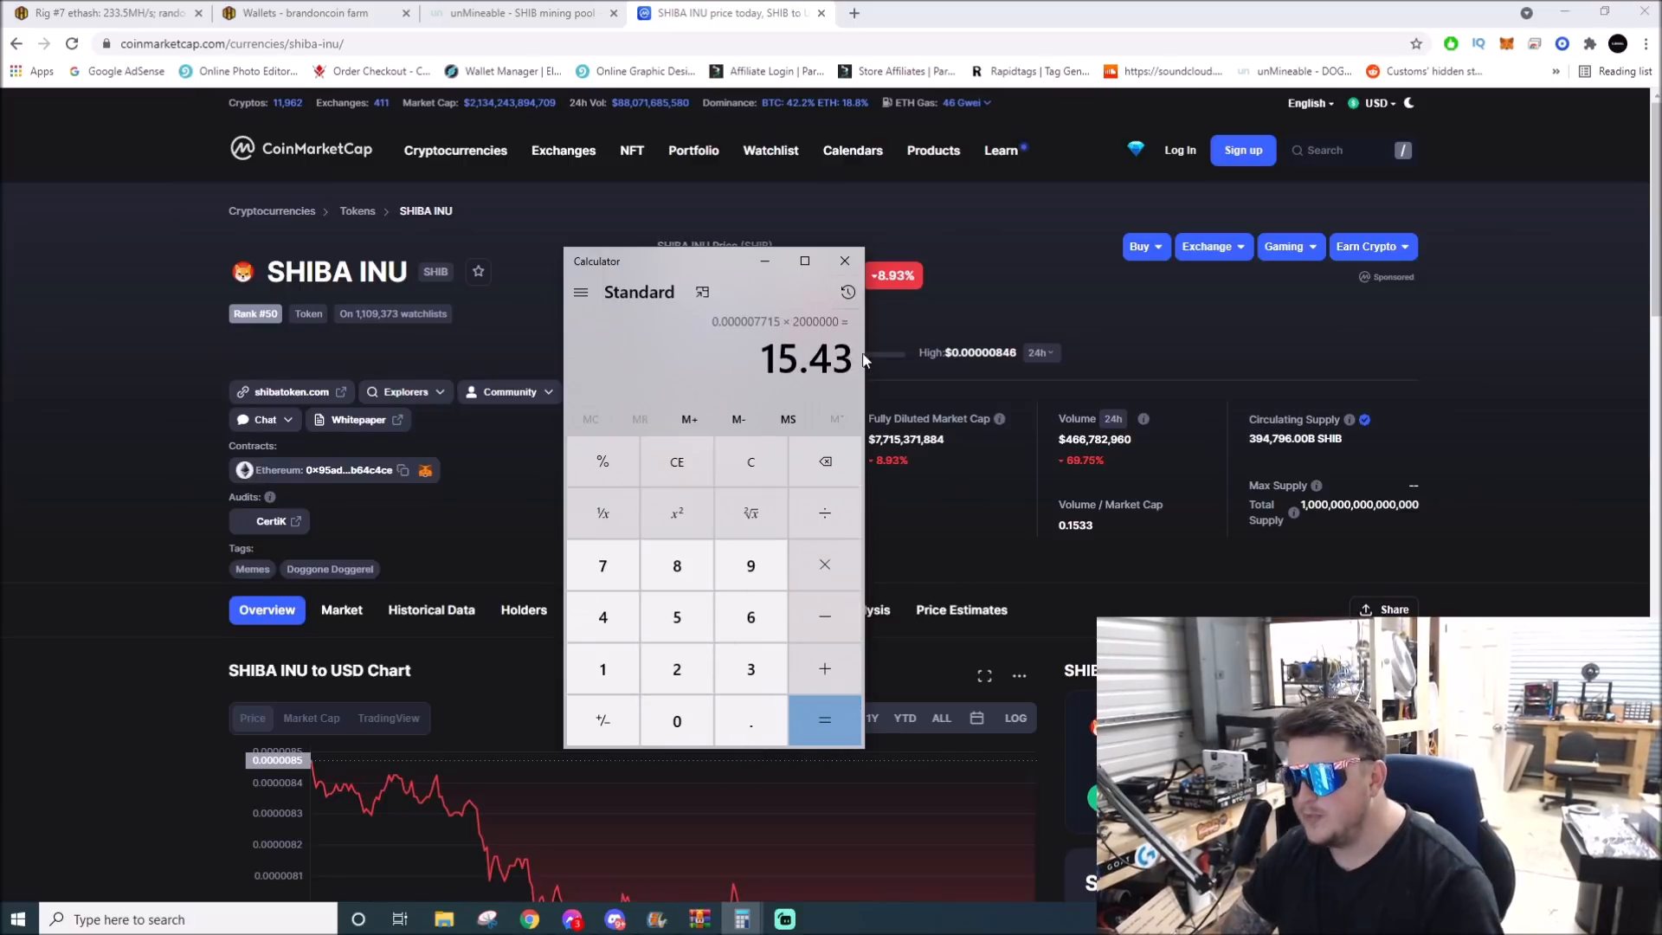
# Return to unMineable, browse its coin list, view Bitcoin Cash's RandomX mining details and go back to the coin list
pyautogui.click(509, 11)
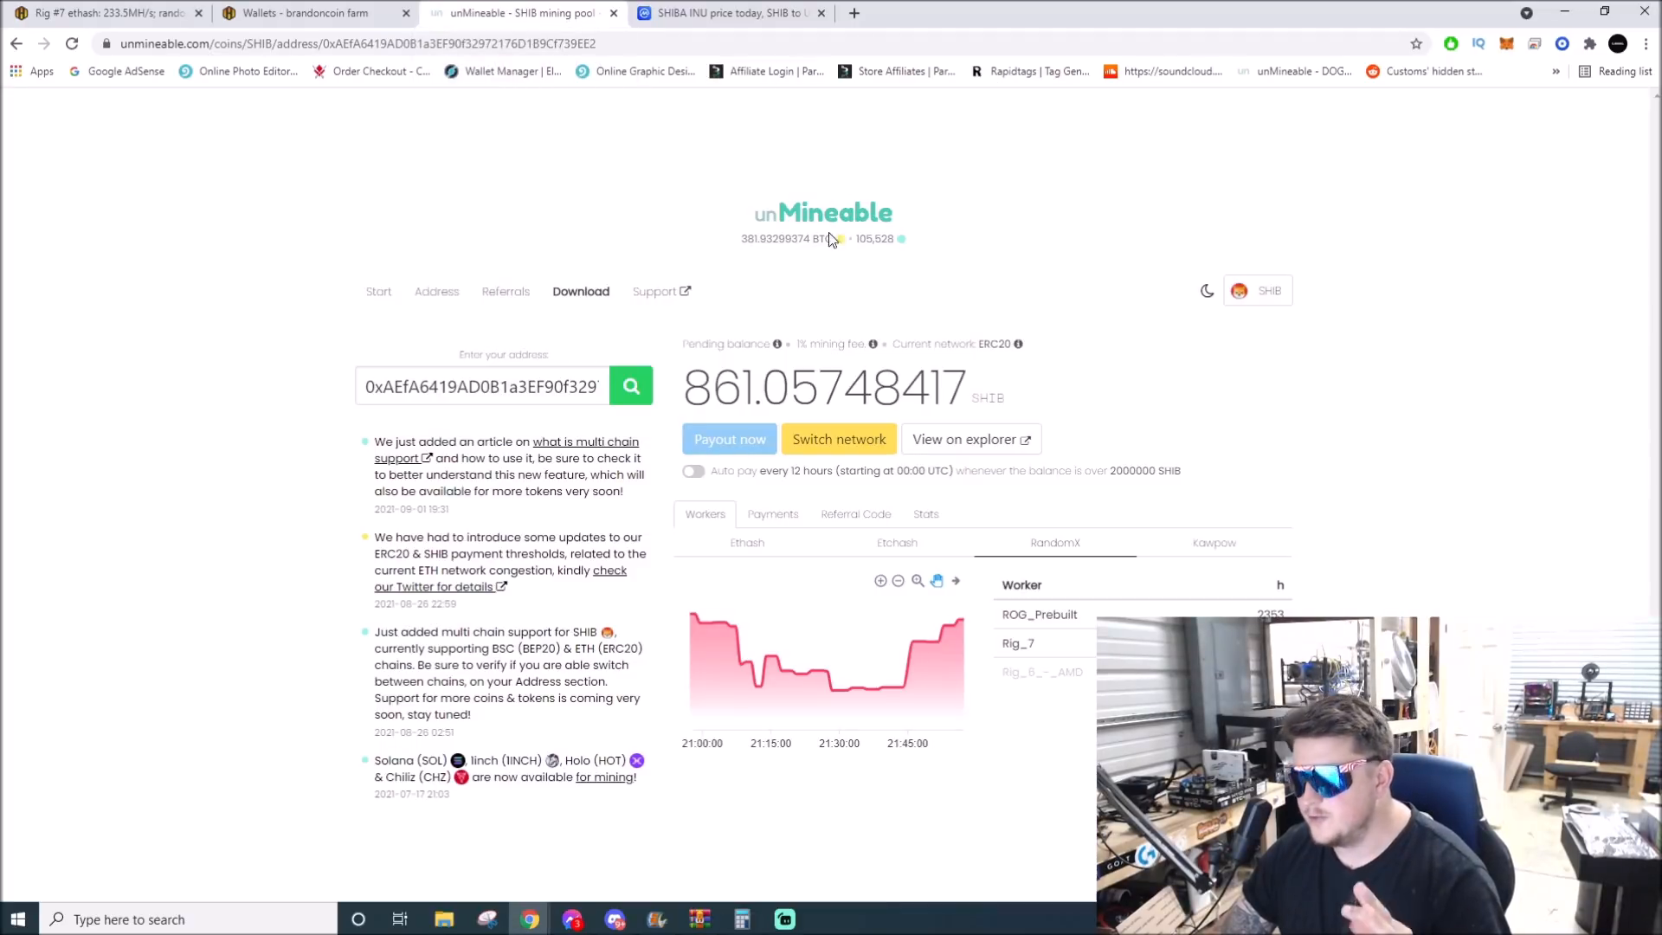
pyautogui.click(819, 227)
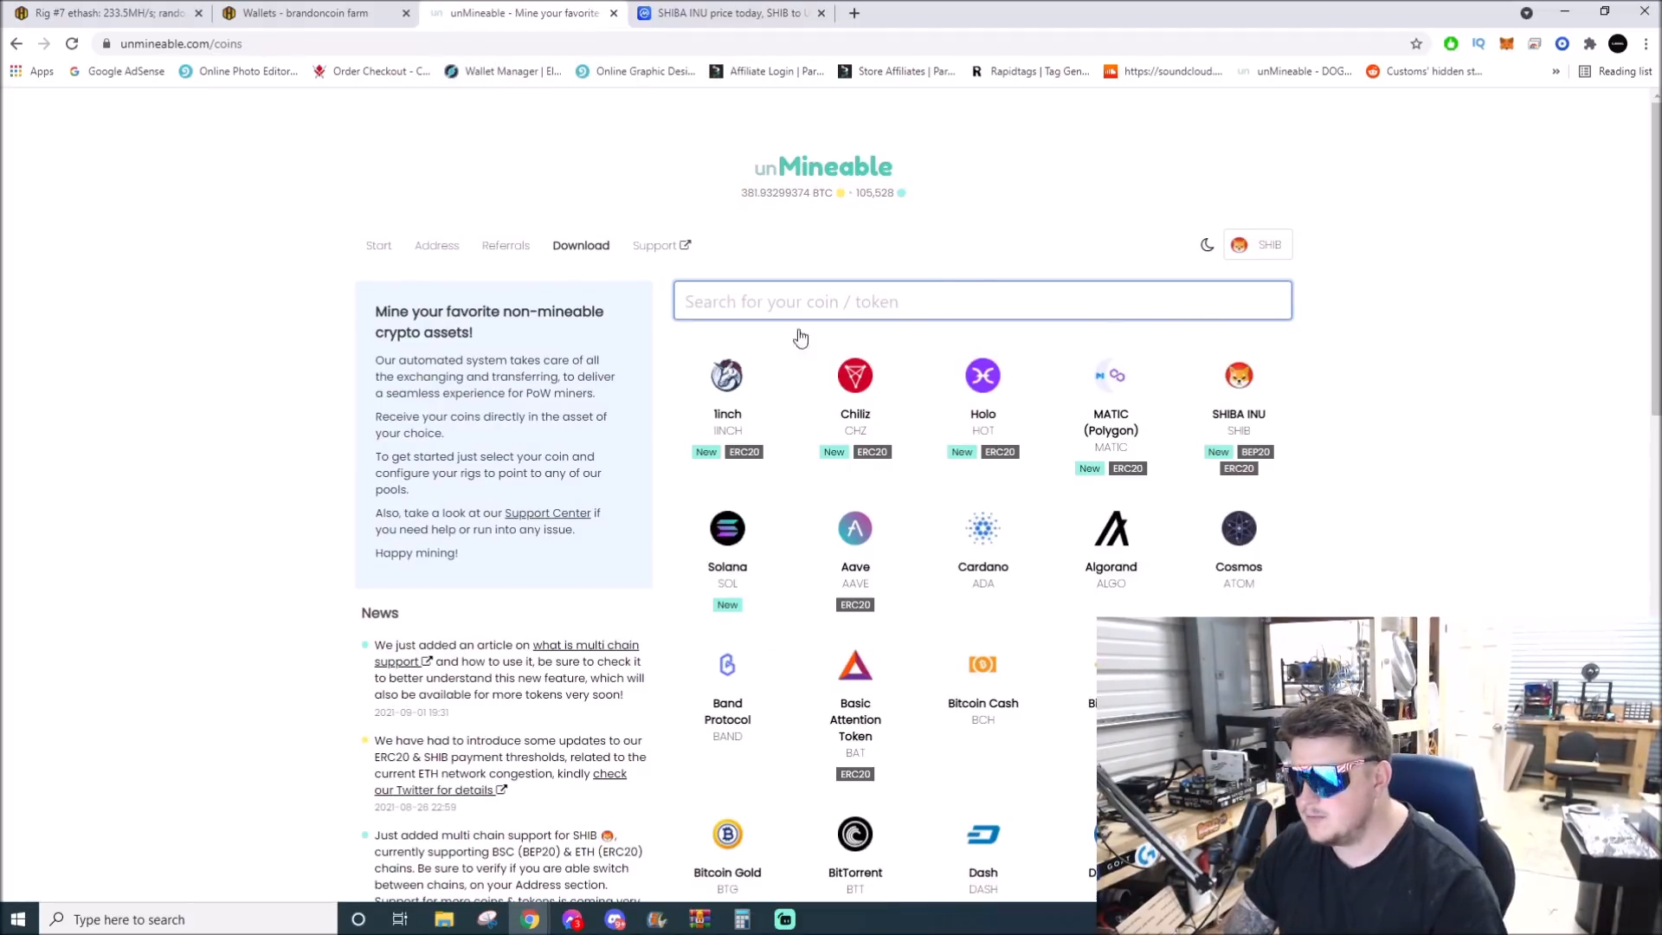
pyautogui.scroll(-1, 834, 372)
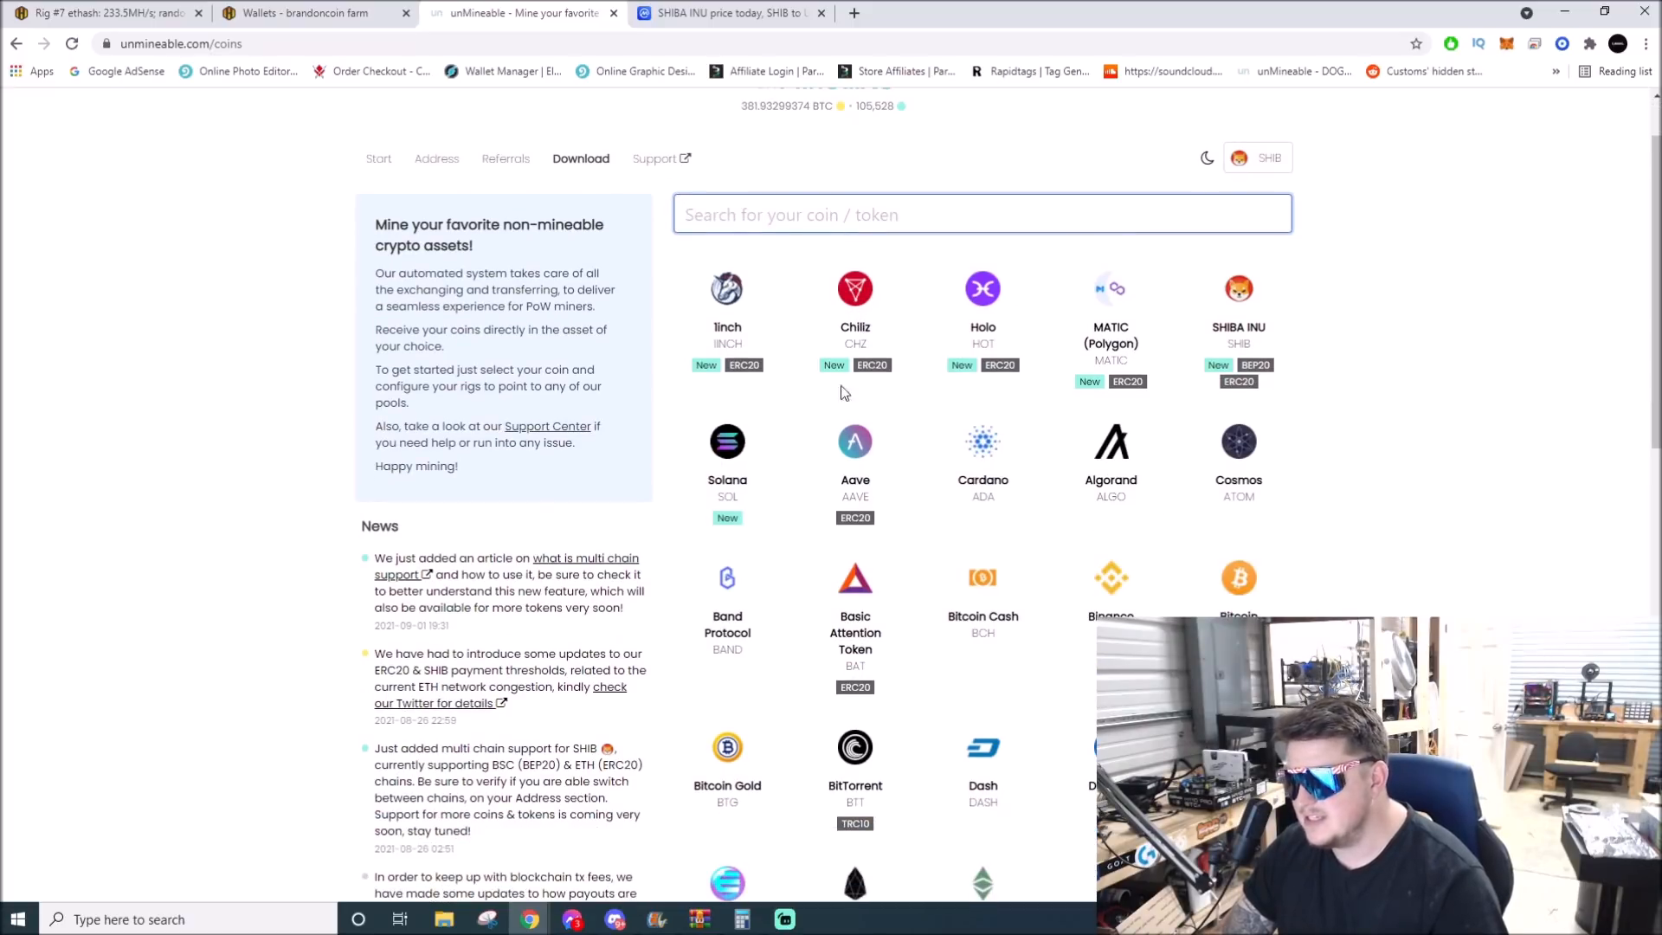
pyautogui.moveTo(876, 370)
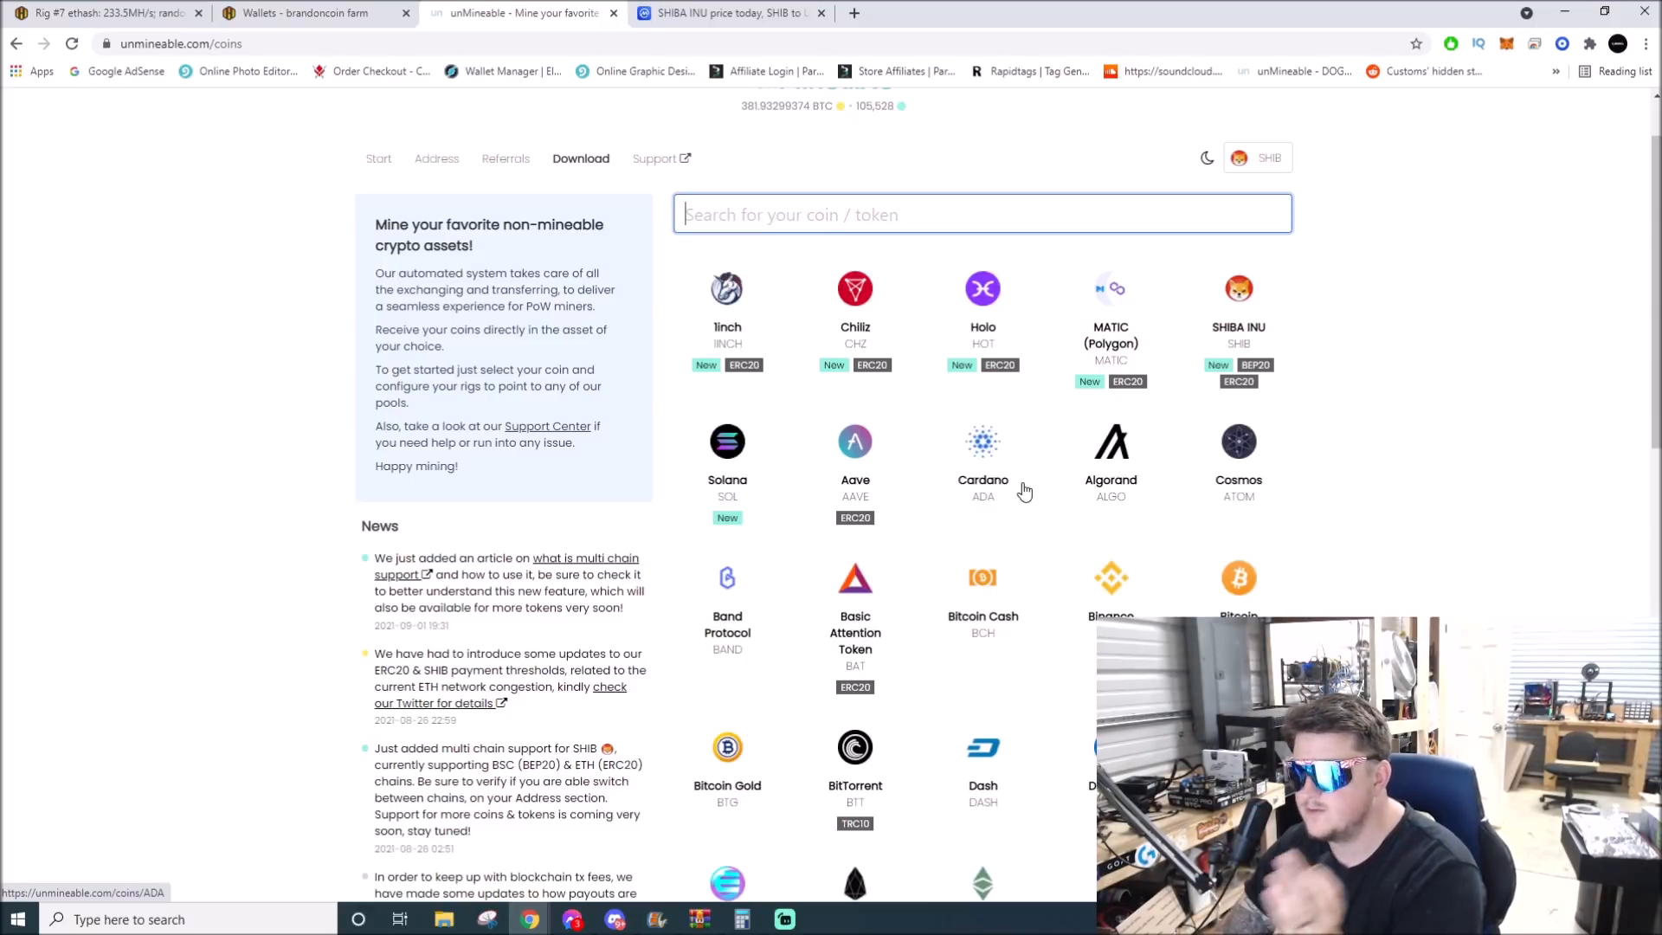
pyautogui.click(985, 601)
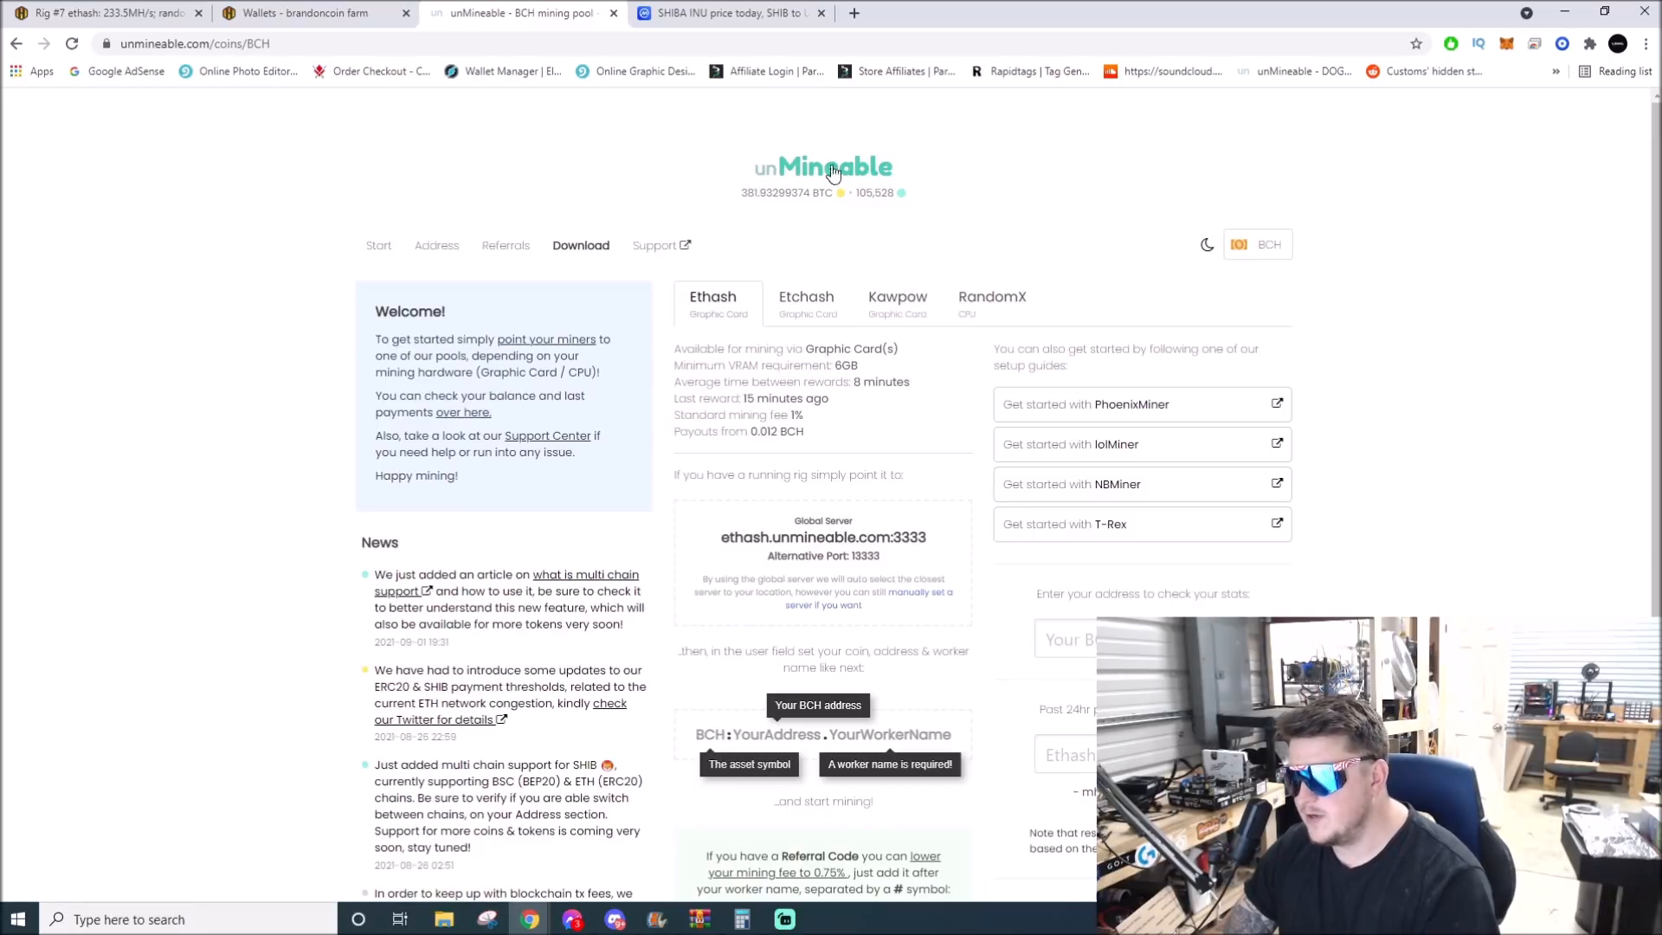
pyautogui.click(992, 299)
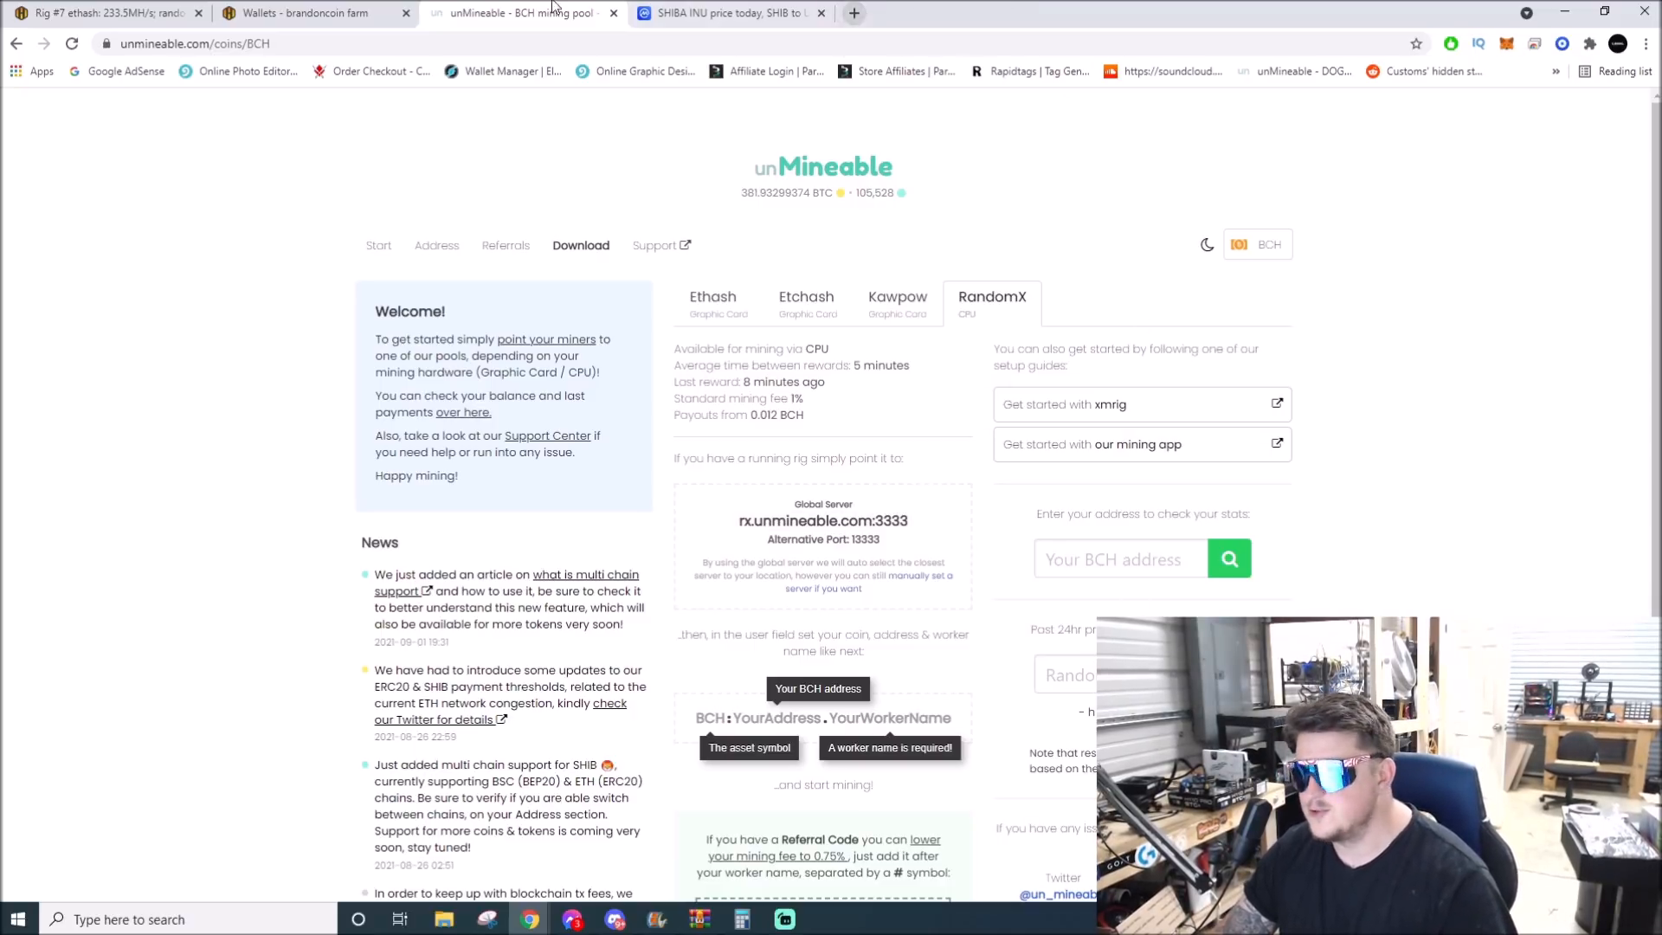
pyautogui.click(801, 160)
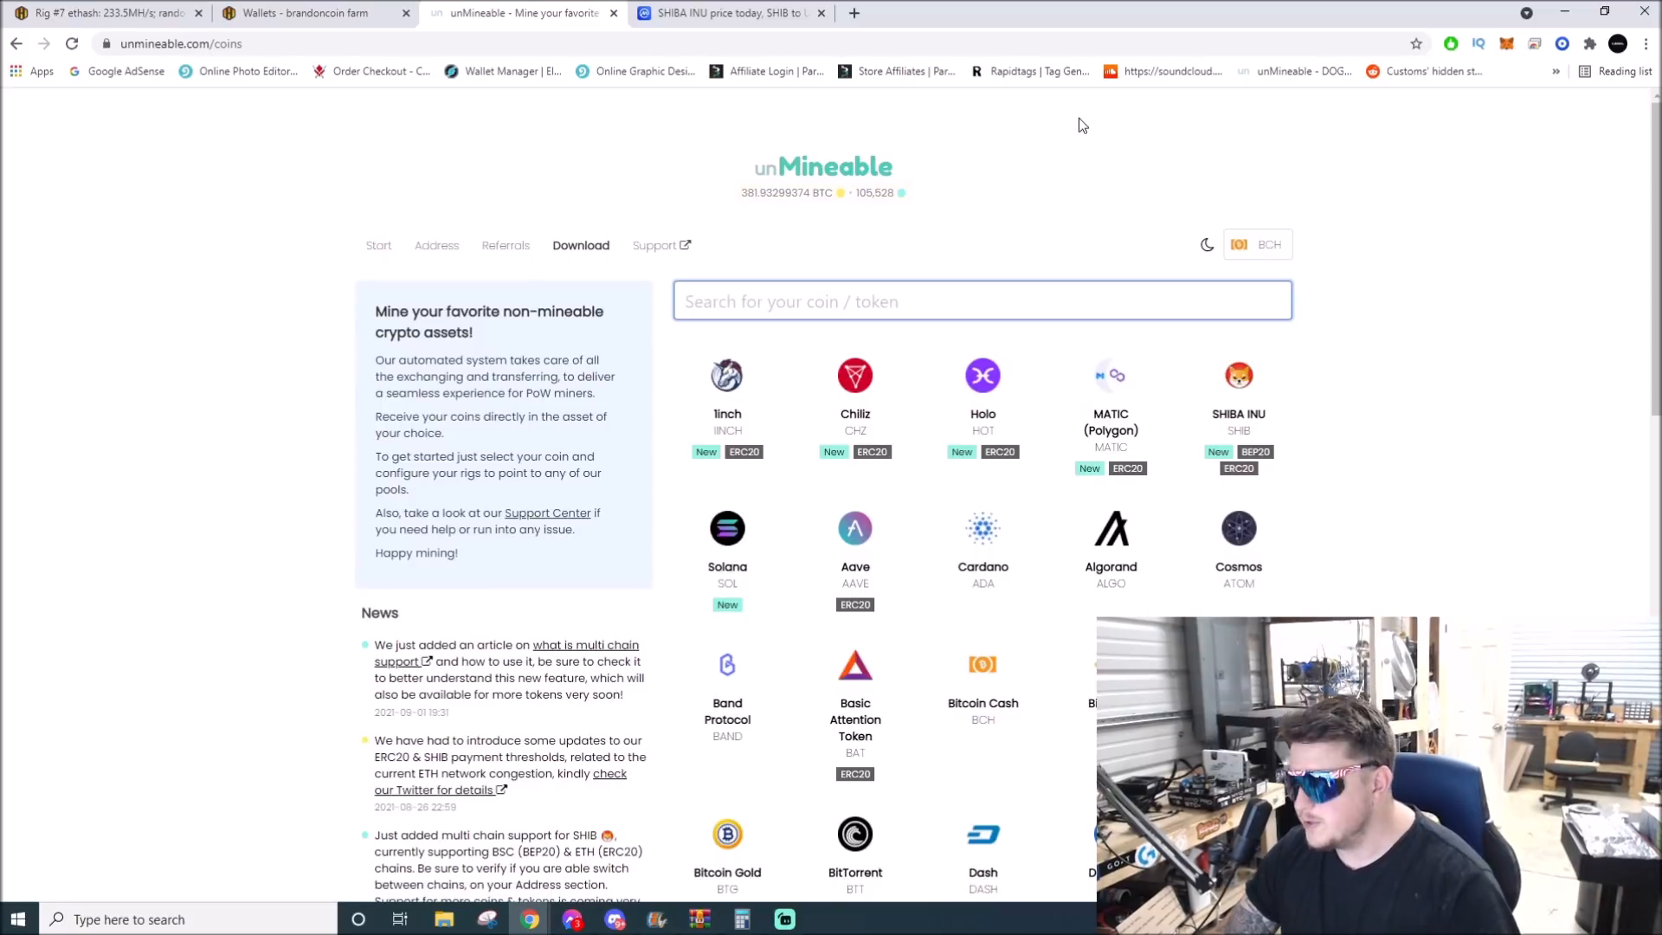